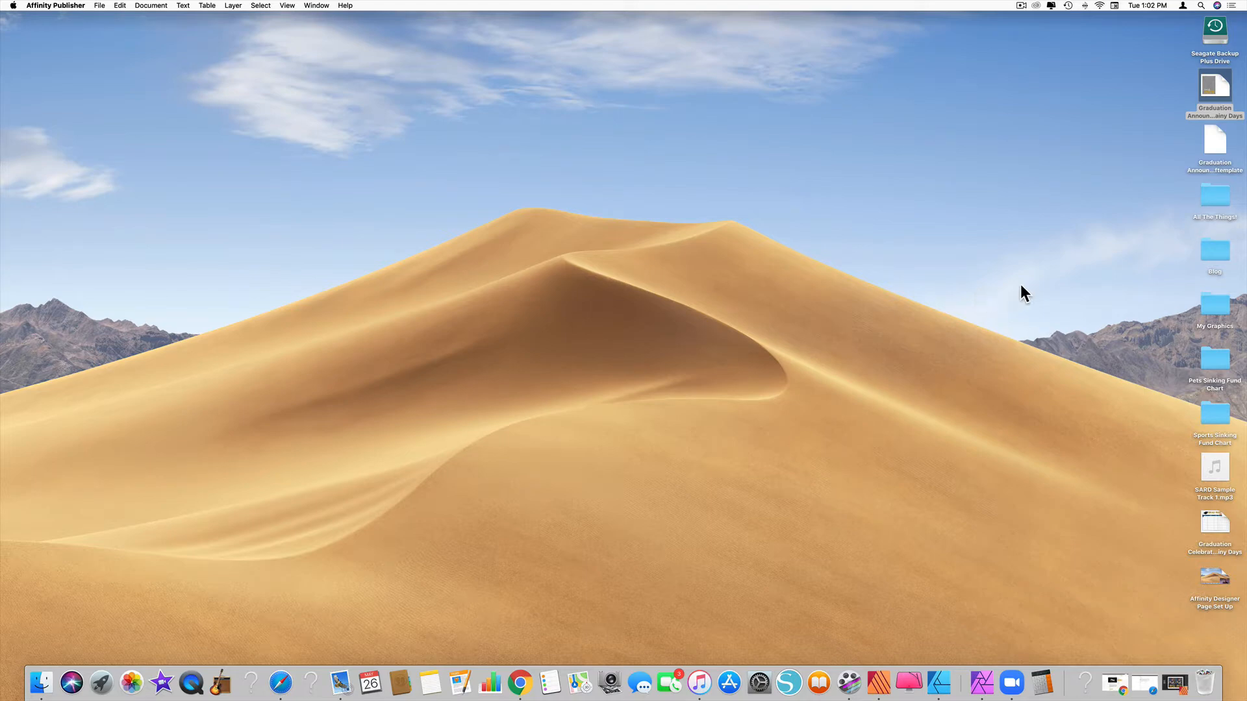
Bring back the Jack 2020 Announcement, review both pages, then open the graduation template from the desktop
left_click(883, 691)
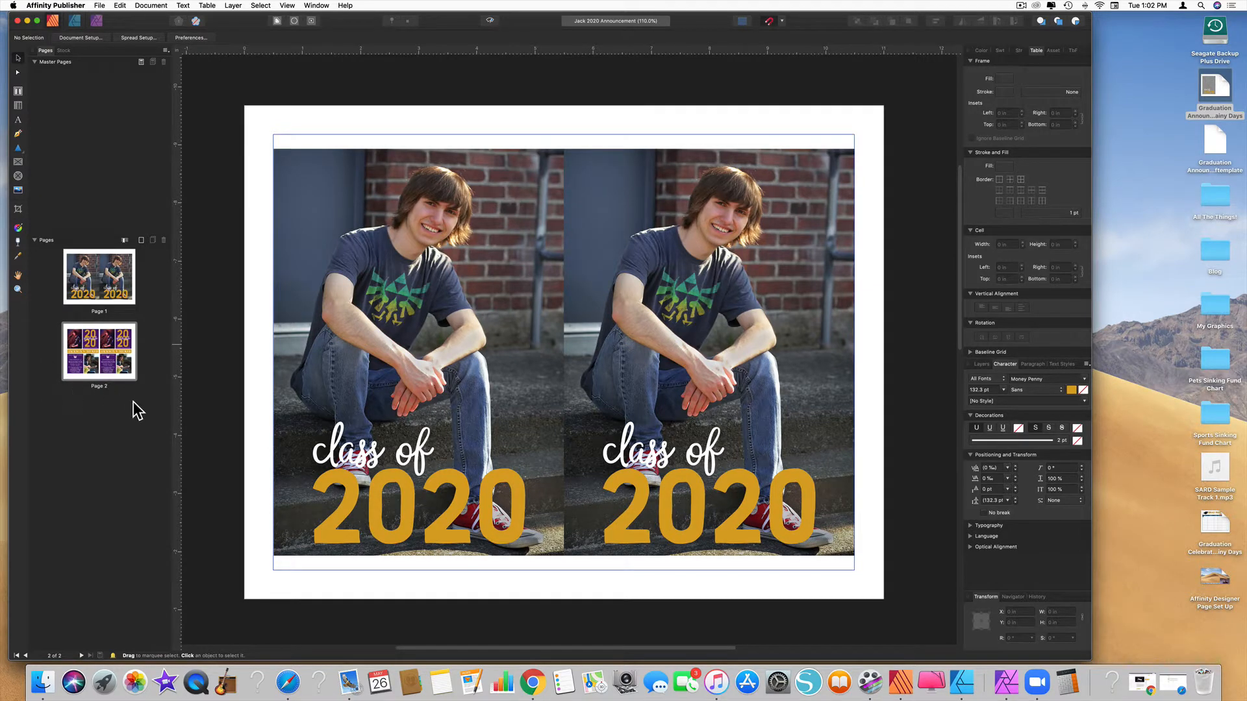
scroll(529, 314, "down", 15)
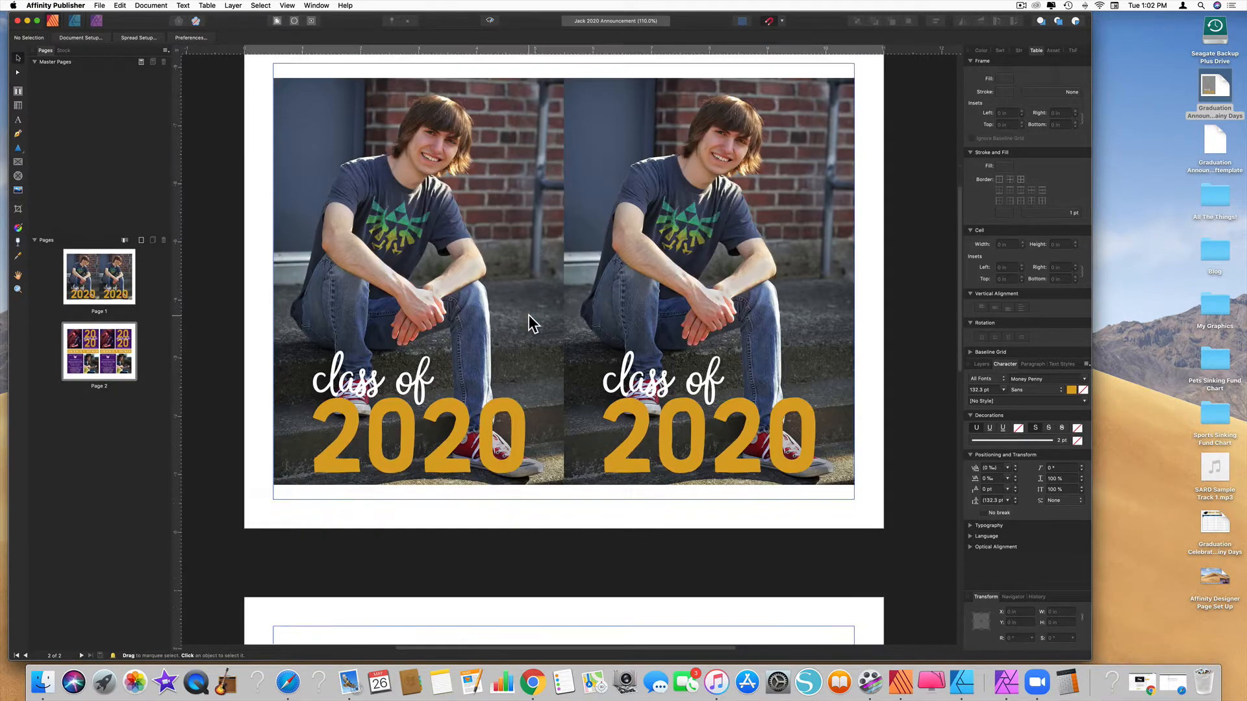
scroll(531, 321, "up", 15)
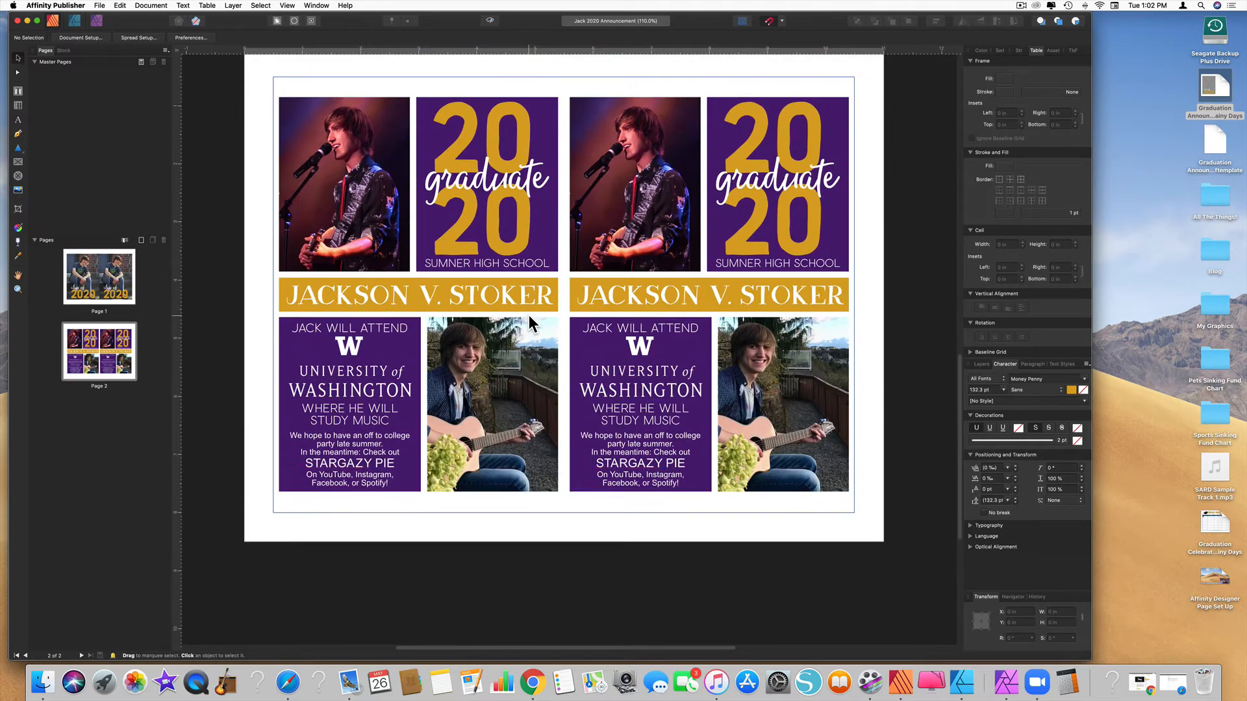
scroll(529, 314, "up", 3)
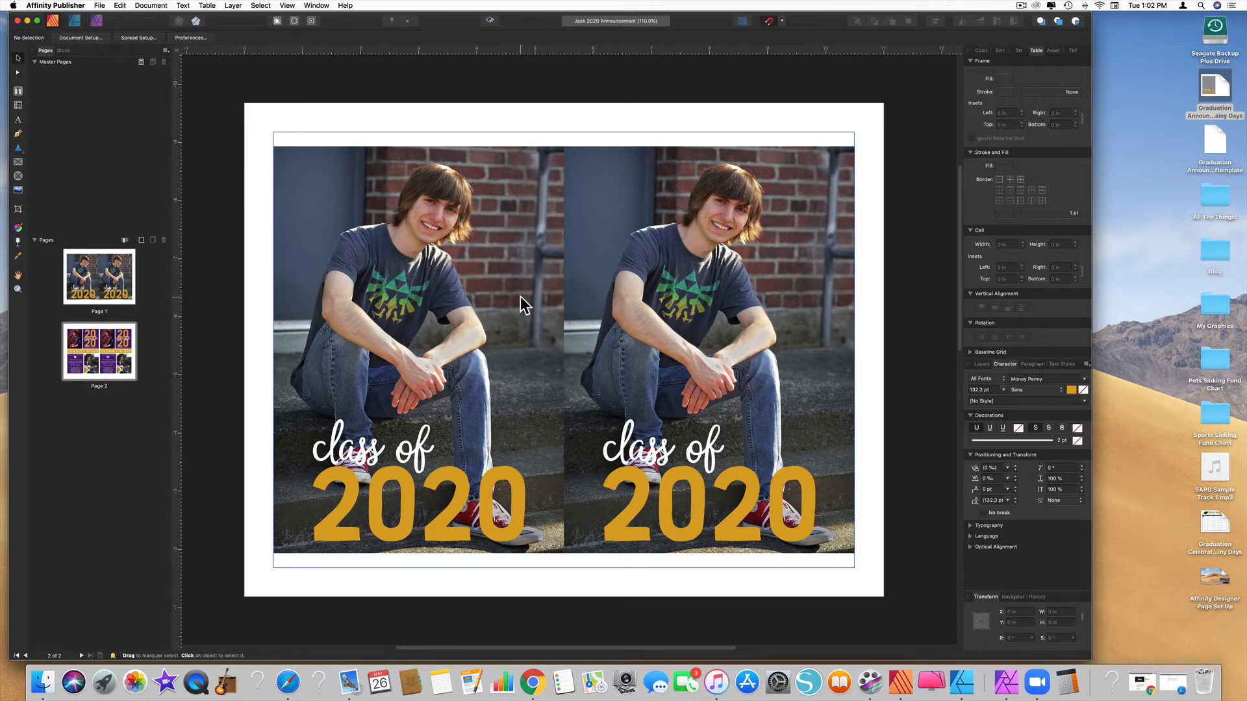
double_click(1213, 92)
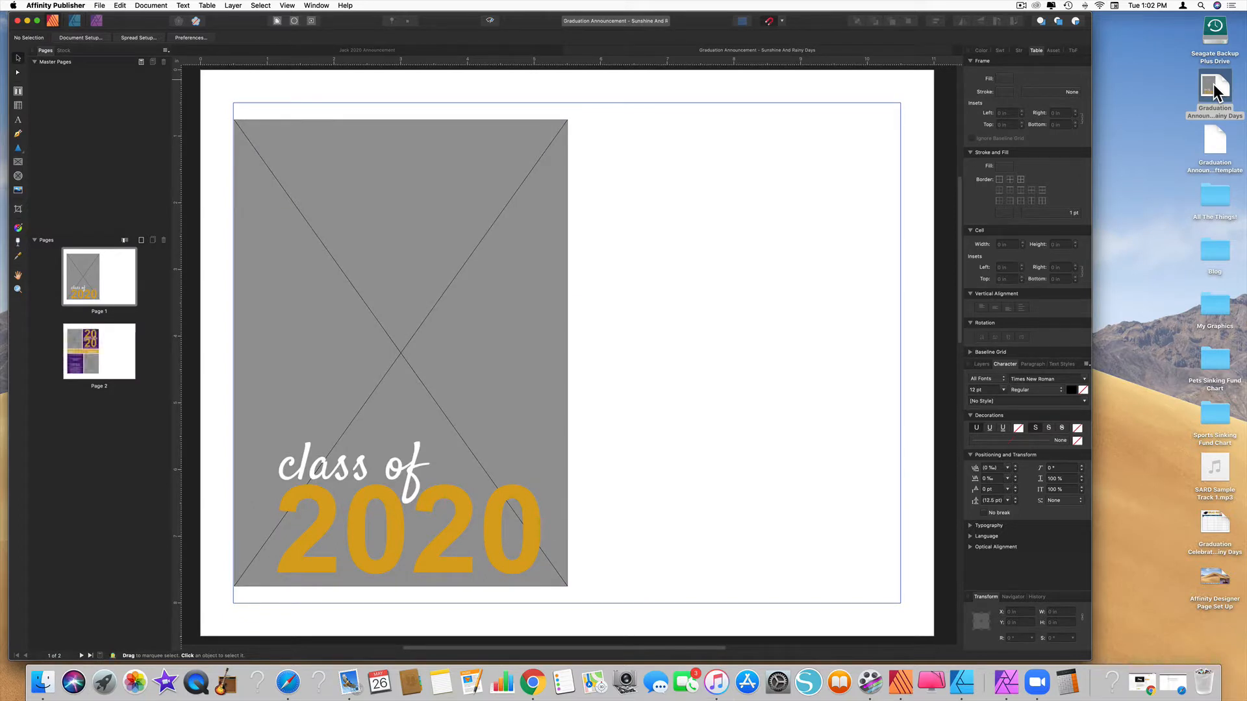
Open the Graduation Announcement - Sunshine And Rainy Days template from the Desktop
left_click(100, 5)
left_click(107, 33)
left_click(697, 156)
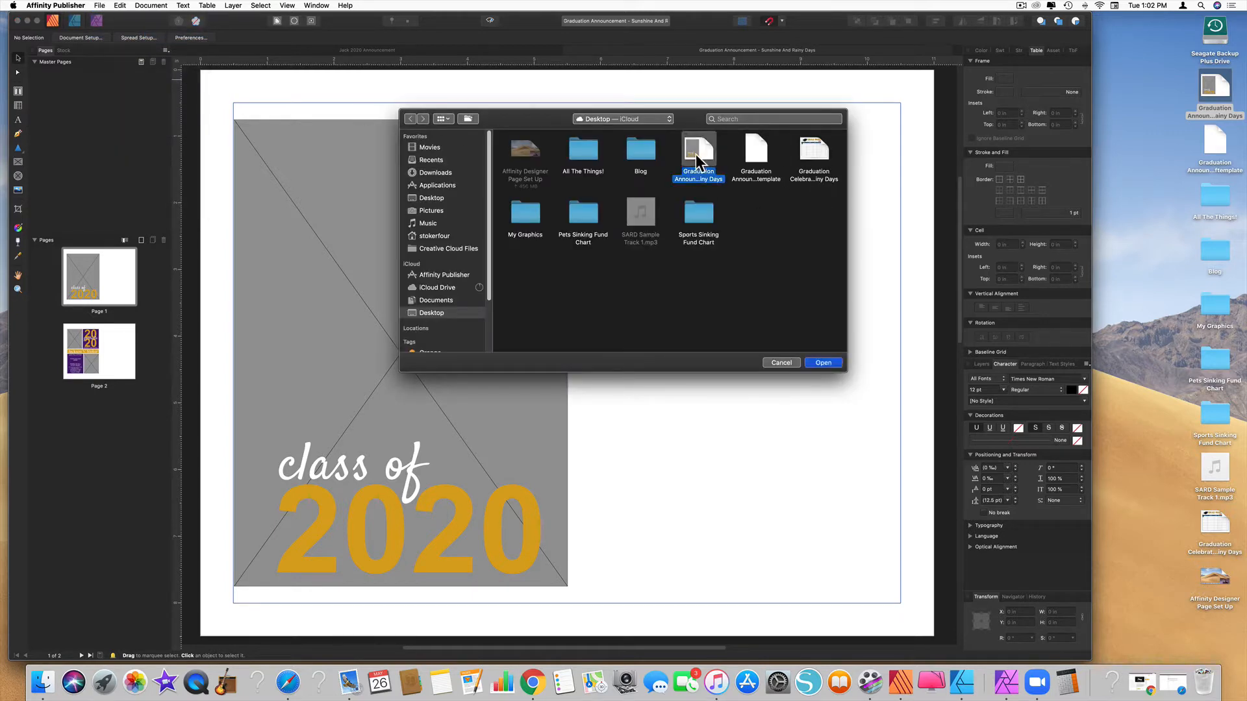
left_click(824, 362)
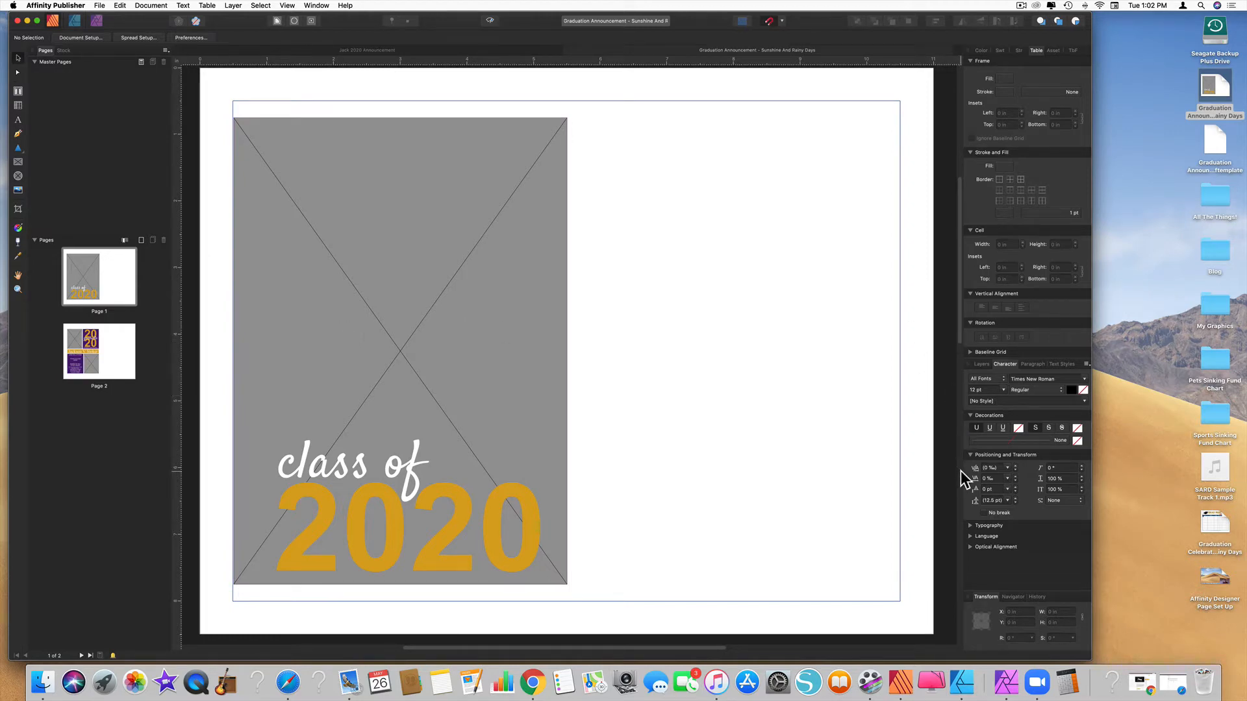
In the Layers panel, expand the (Group) and select its empty Picture frame layer
left_click(982, 364)
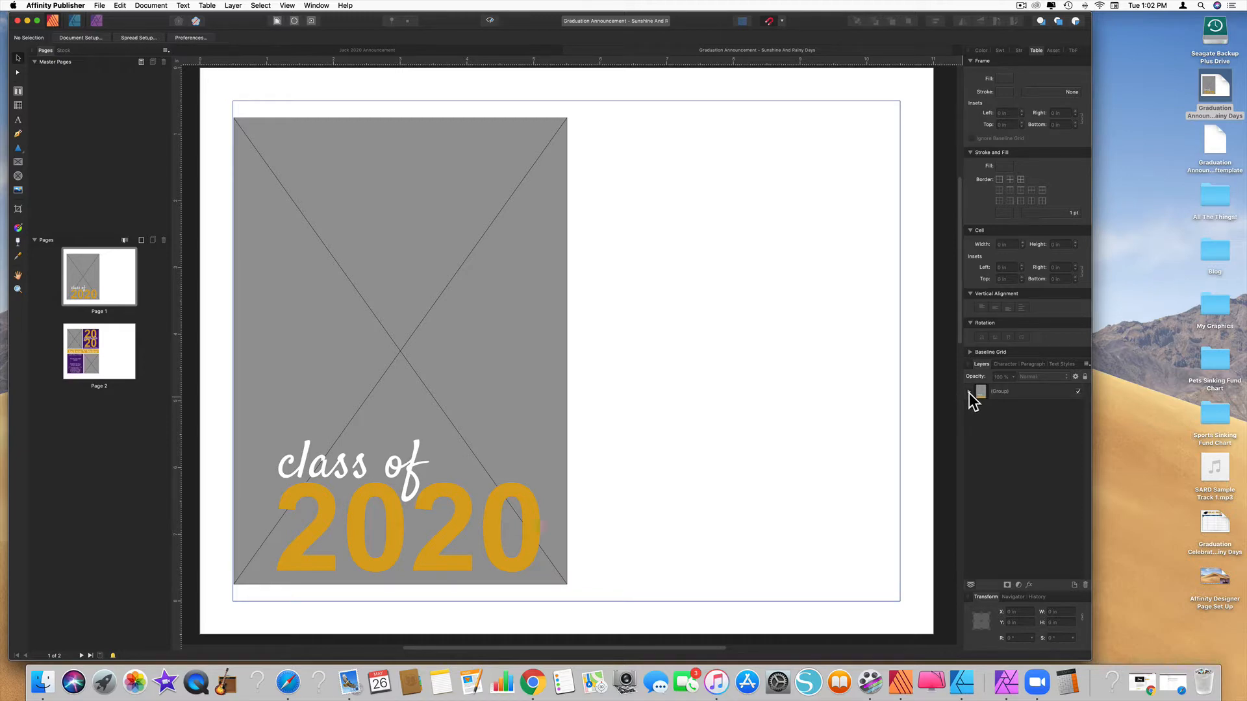
left_click(970, 392)
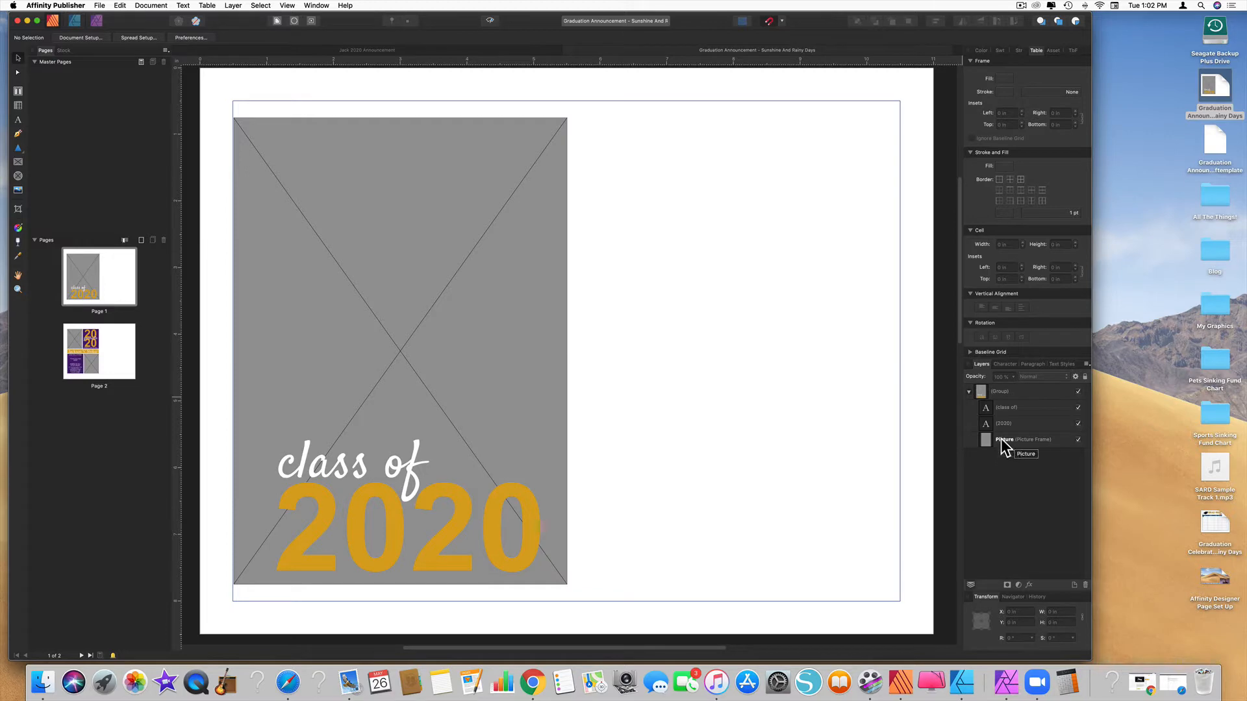
left_click(1002, 440)
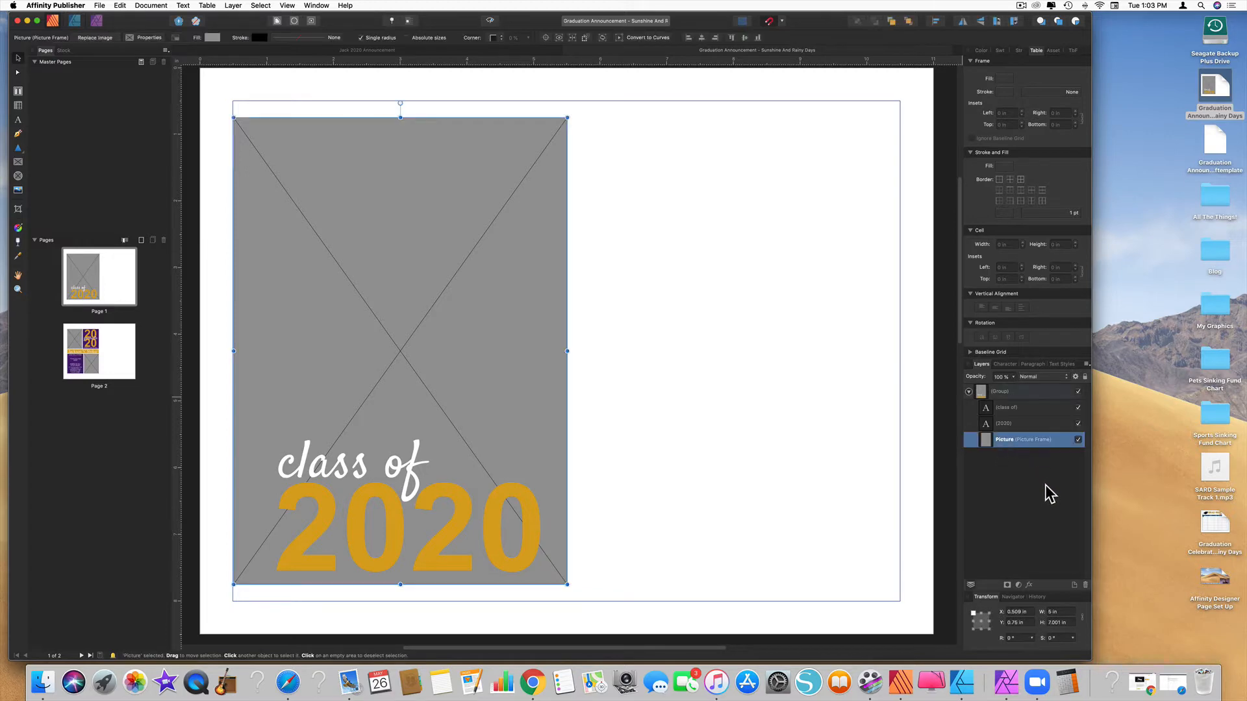
left_click(96, 41)
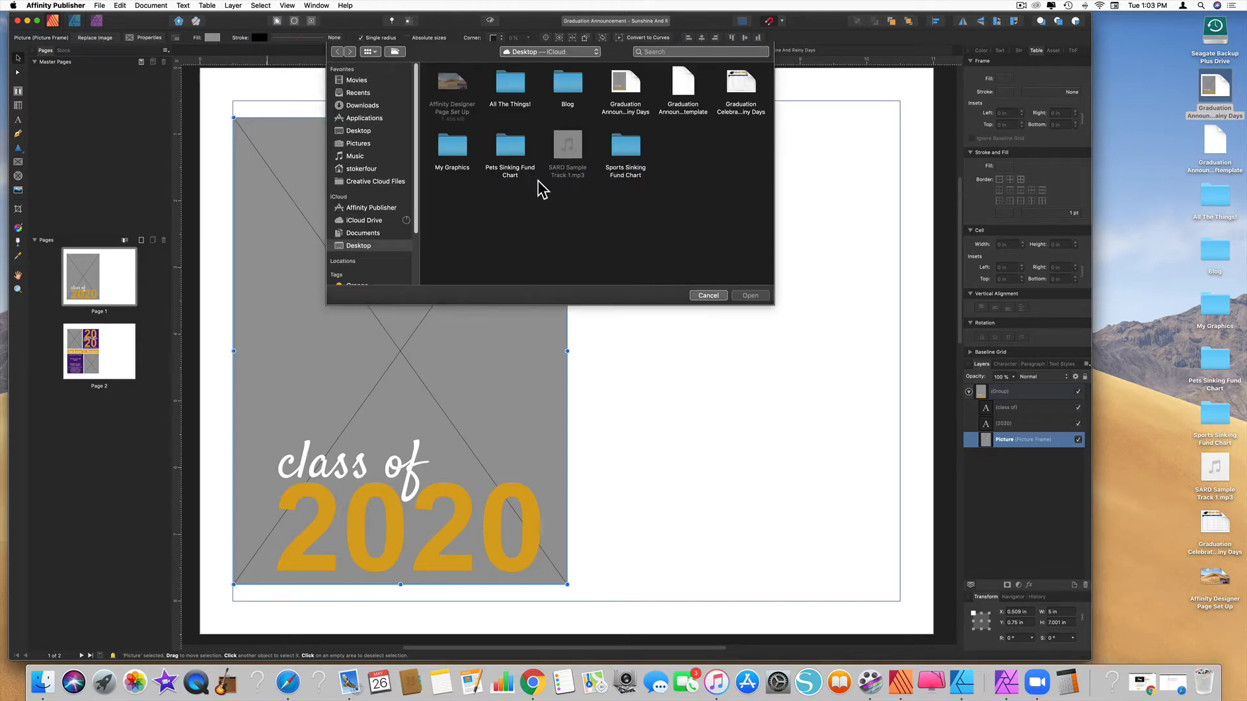
left_click(650, 52)
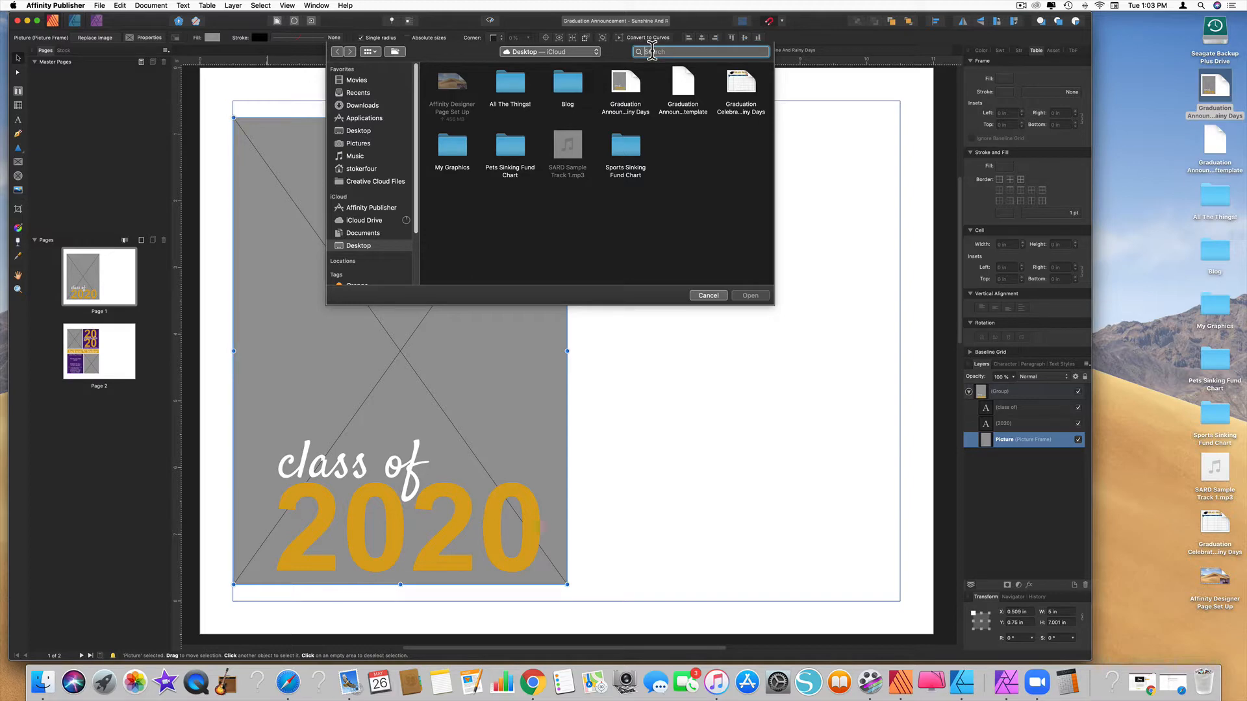
type("jack")
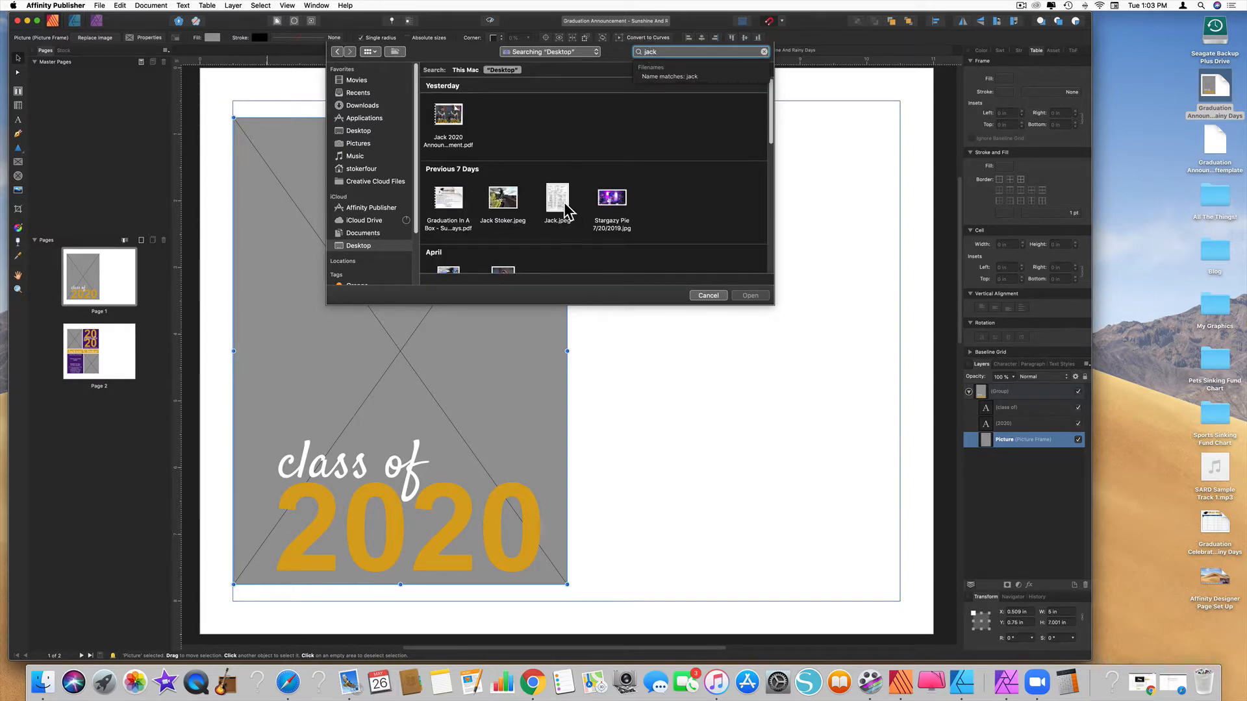
scroll(564, 209, "down", 3)
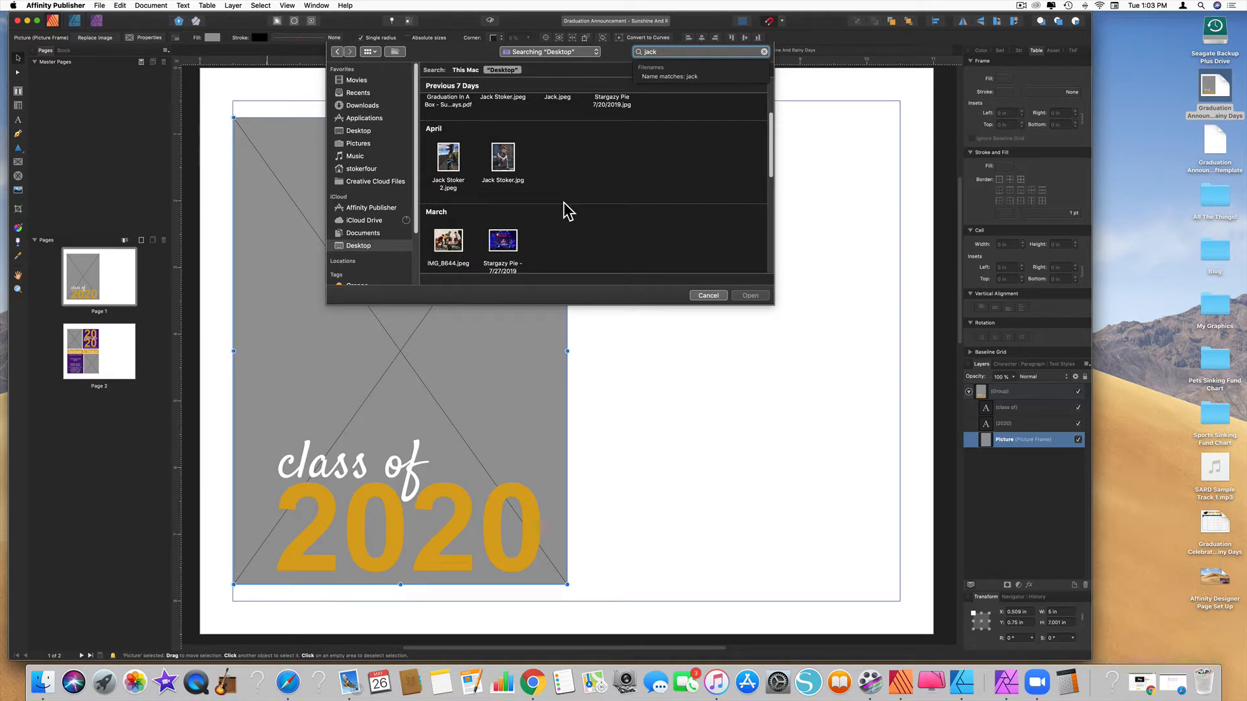
left_click(505, 168)
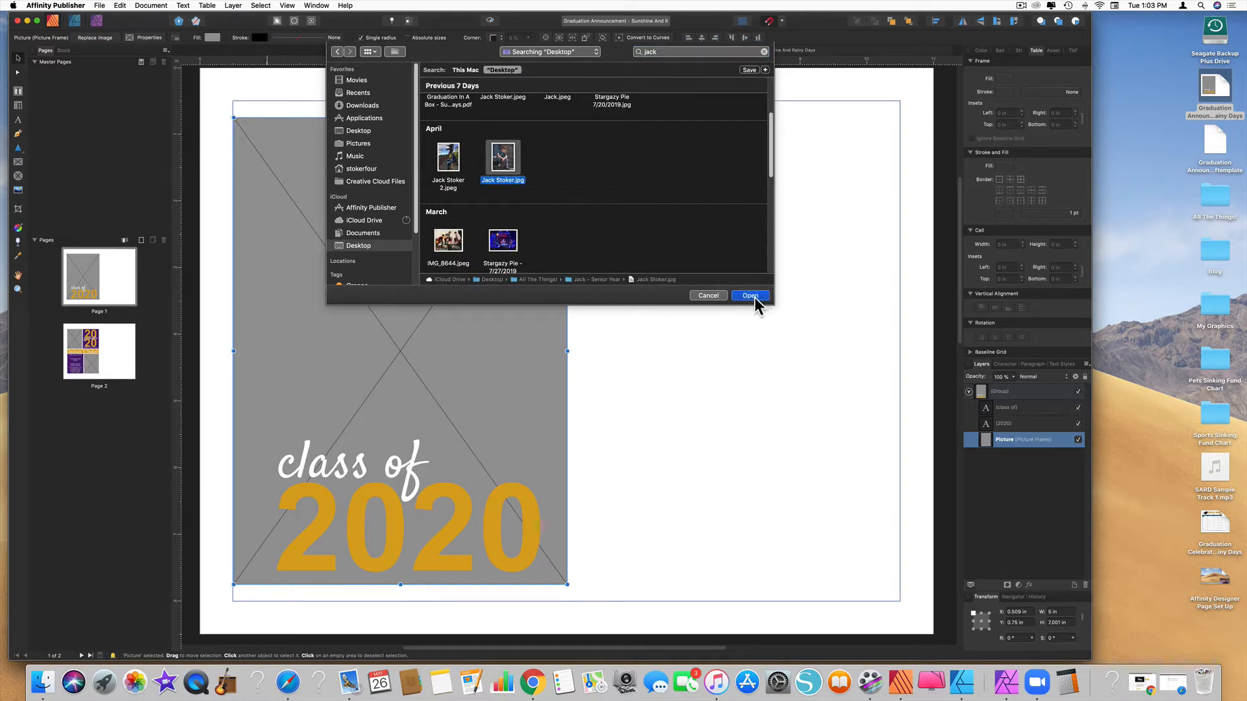
key("Return")
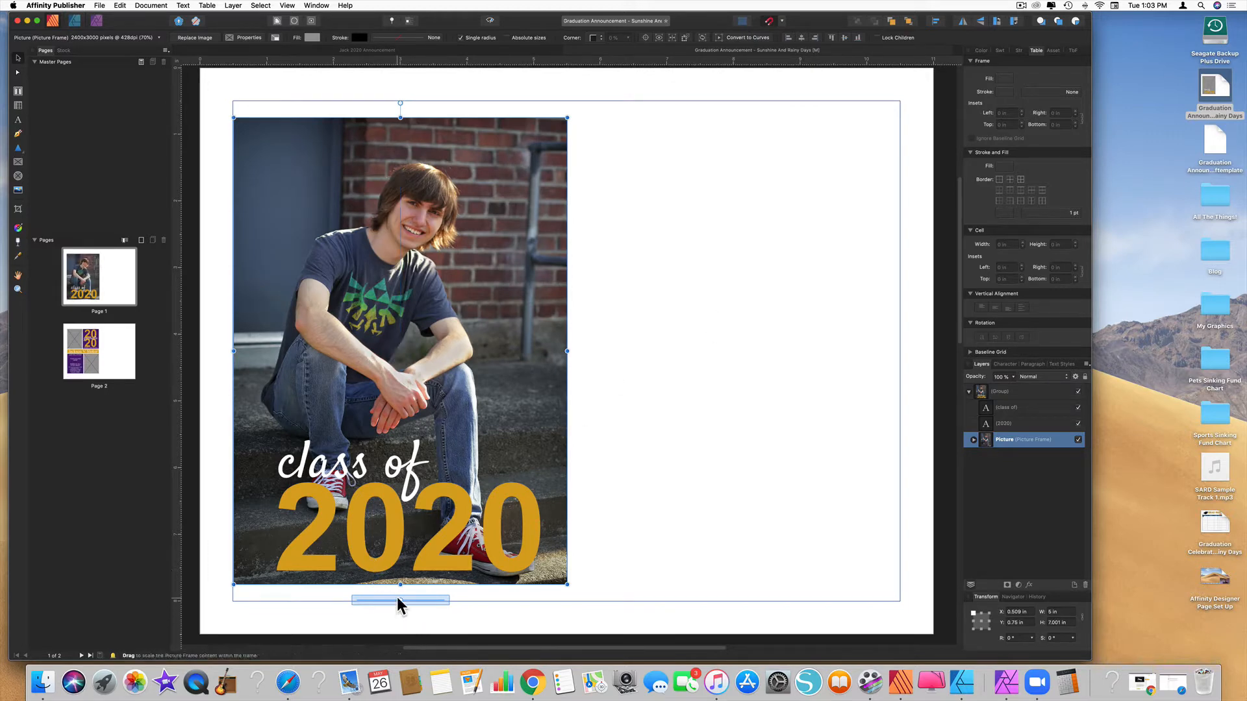
Scale the photo to 81% and shift it left so it fills the frame, then deselect
mouse_move(400, 599)
left_mouse_down()
mouse_move(414, 599)
mouse_move(384, 599)
mouse_move(399, 598)
left_mouse_up()
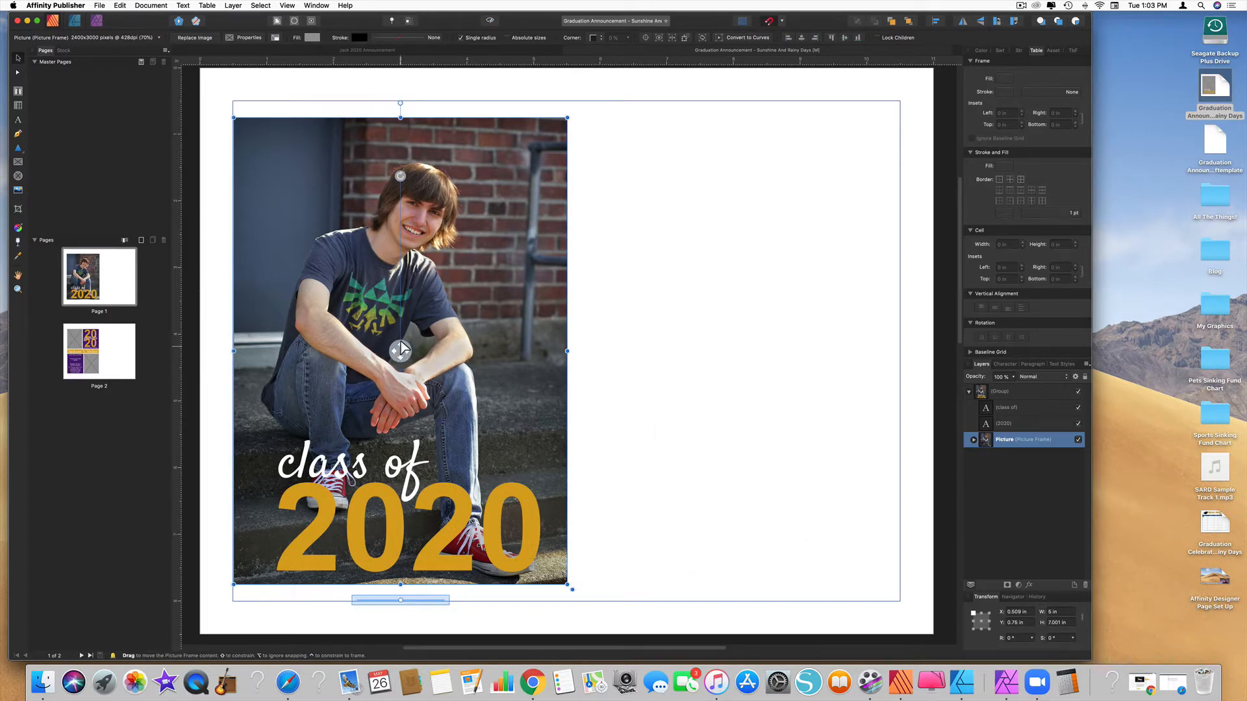
left_click_drag(400, 349, 400, 350)
left_click(644, 472)
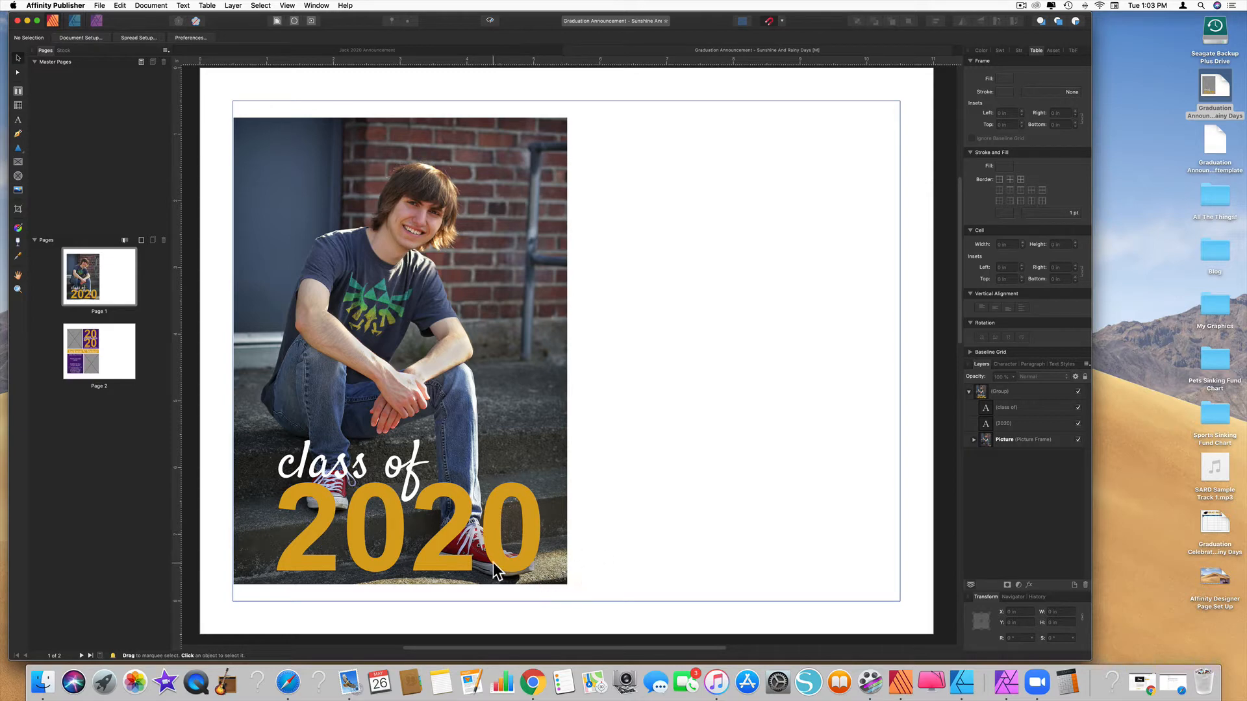
Select the 2020 text layer, show the Swatches panel, and restore the minimized Safari window
left_click(438, 547)
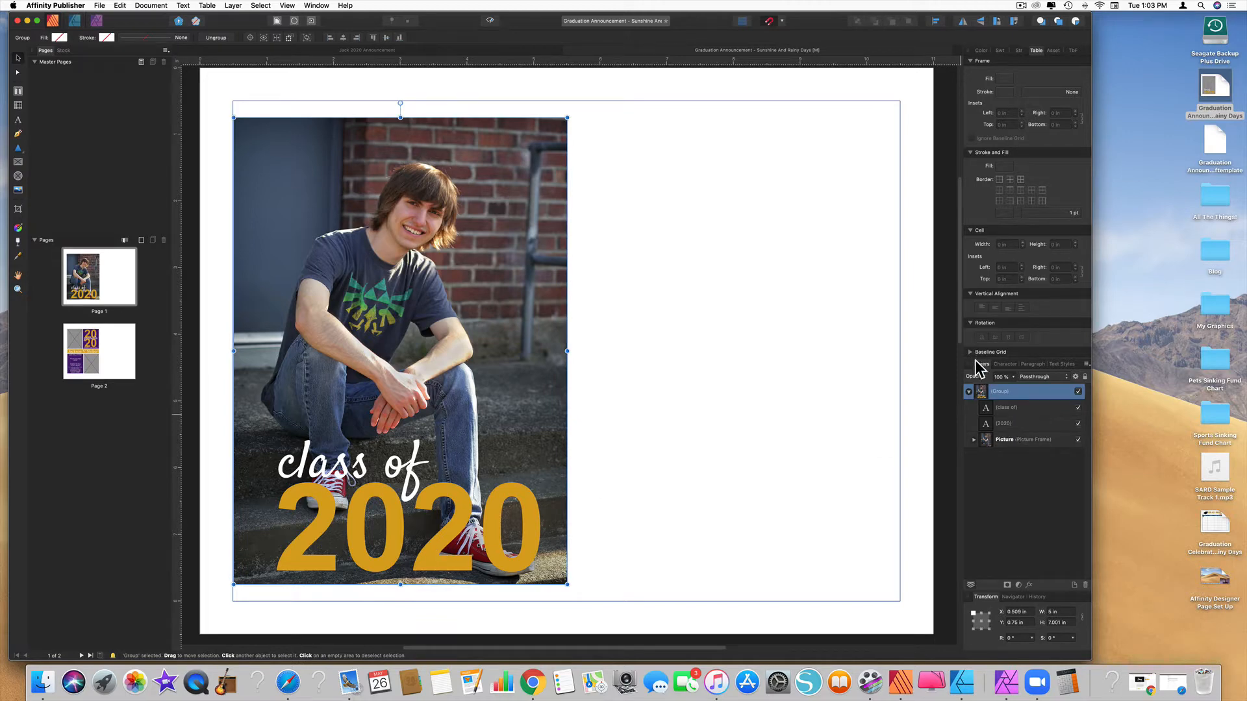
left_click(1007, 426)
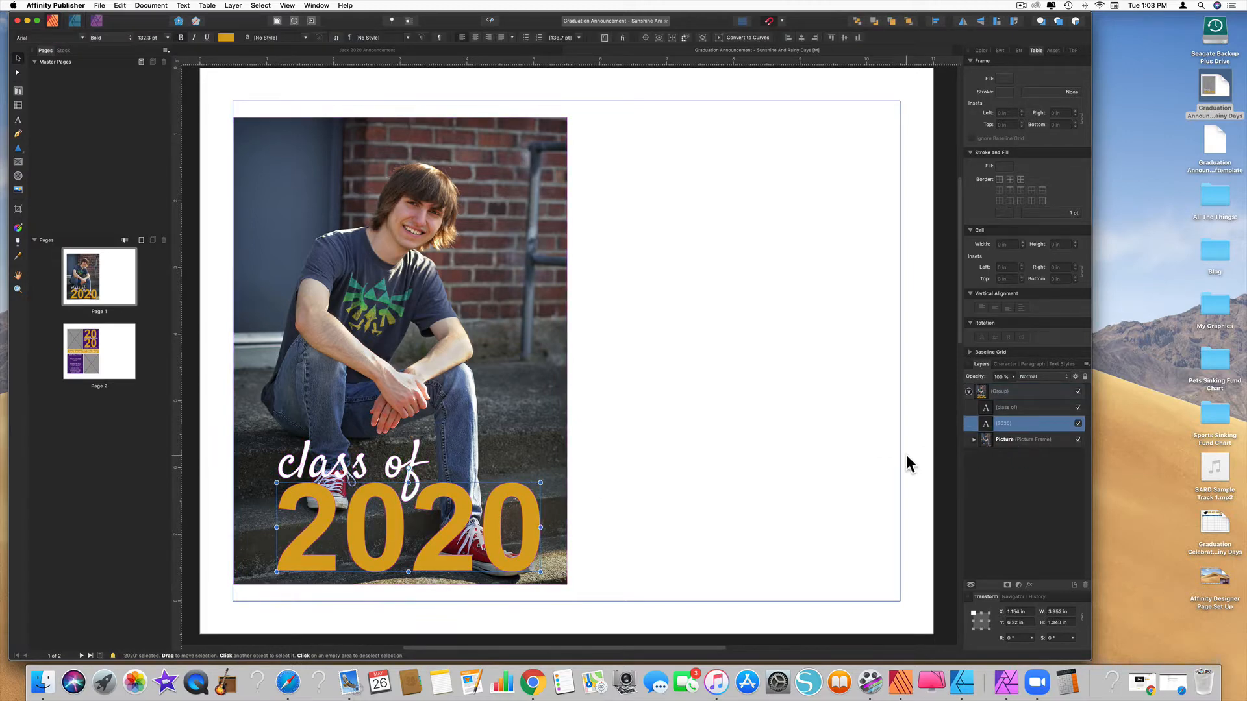
left_click(1000, 51)
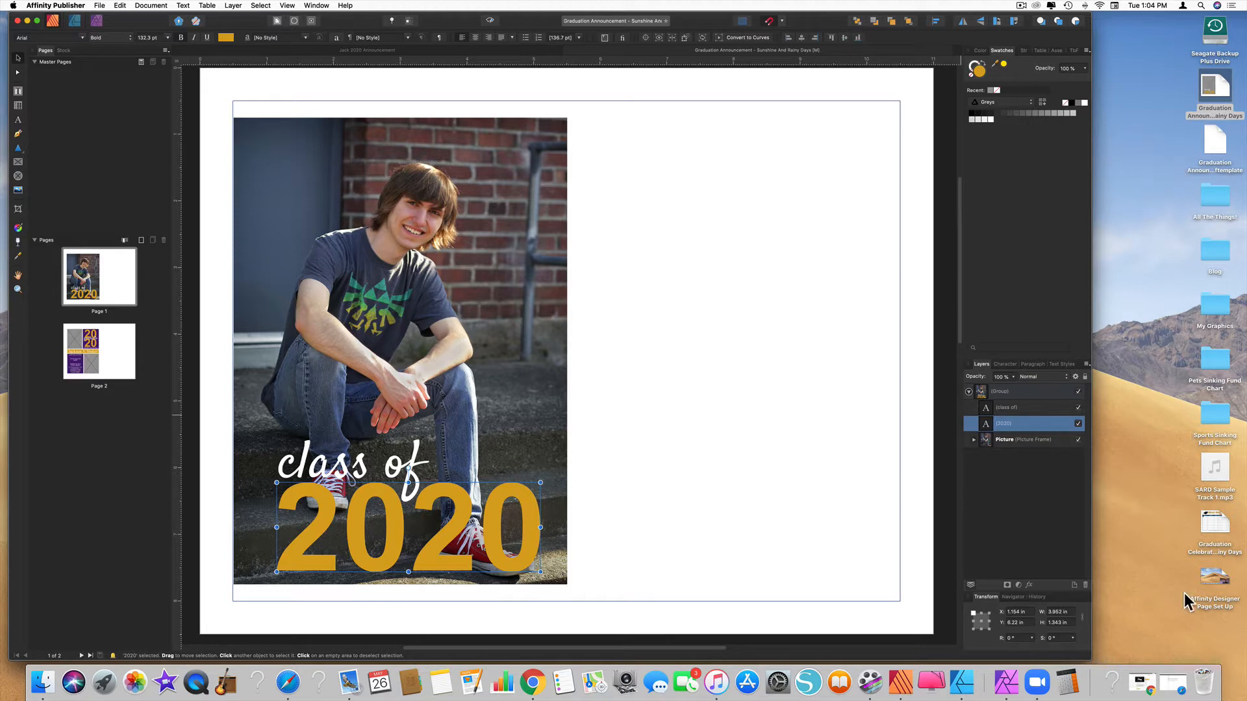
left_click(1173, 684)
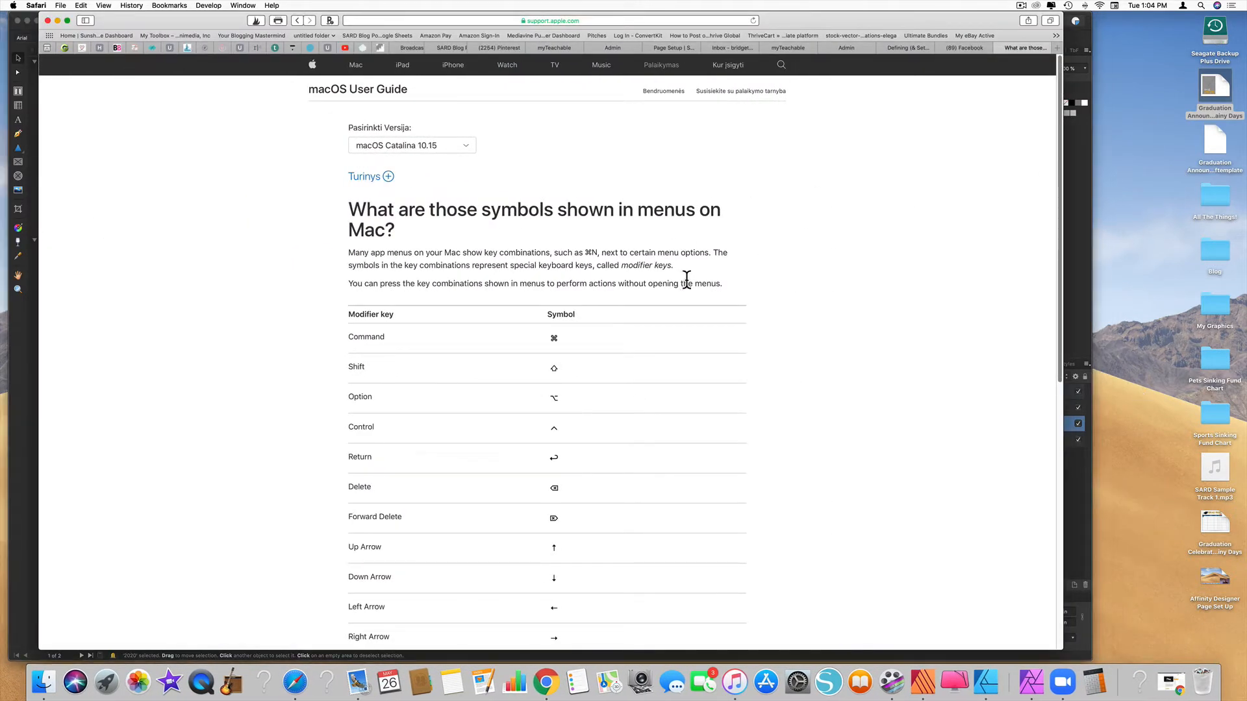
Search Google for 'fife high school logo' in a new tab and move Safari to the right
left_click(1058, 48)
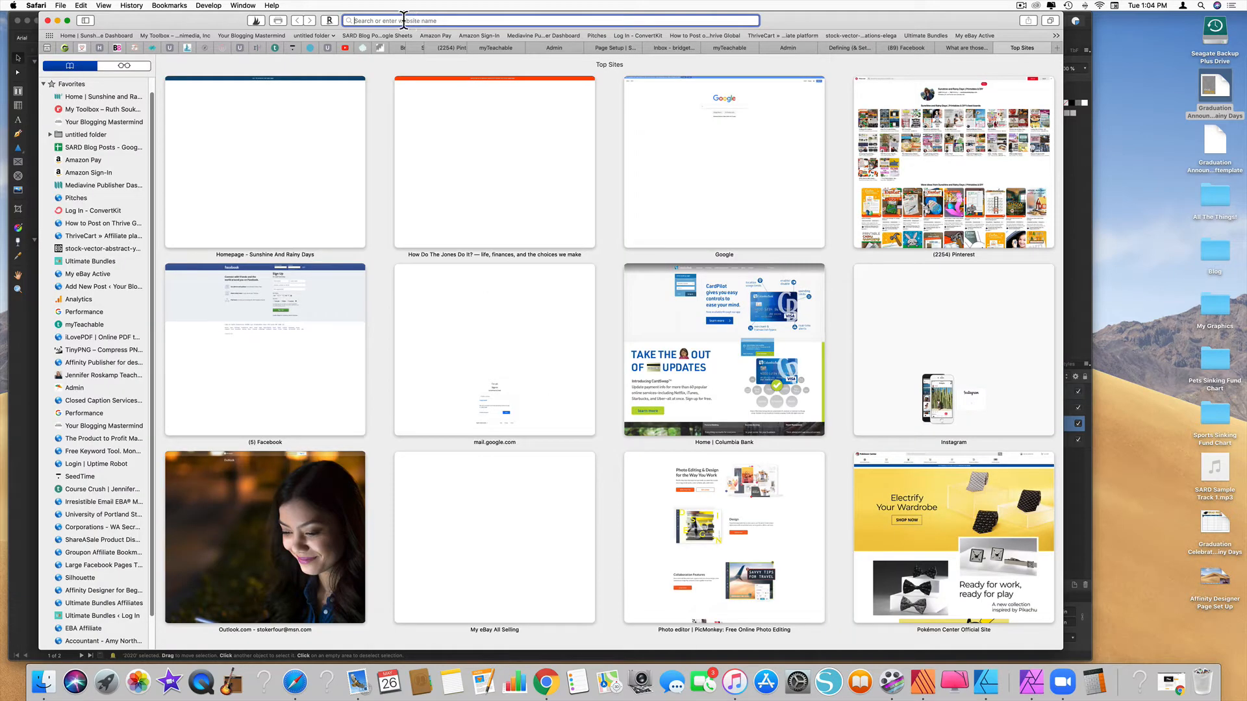
type("fif")
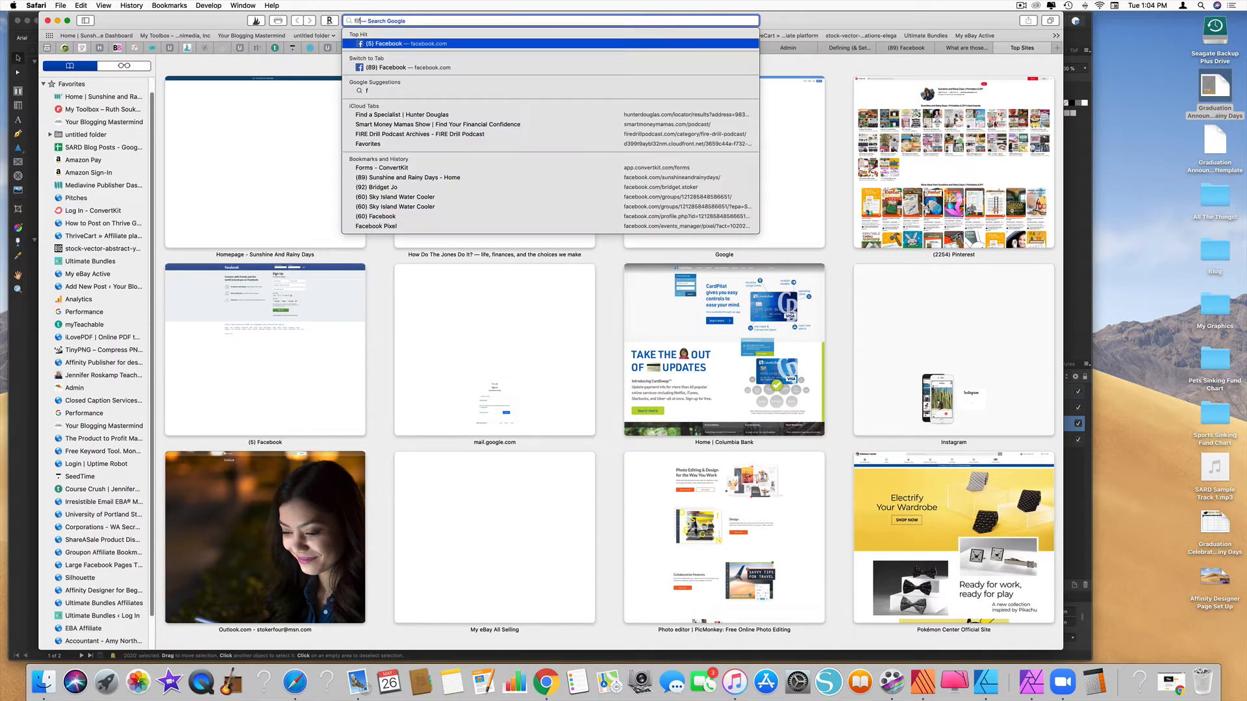
type("e high school")
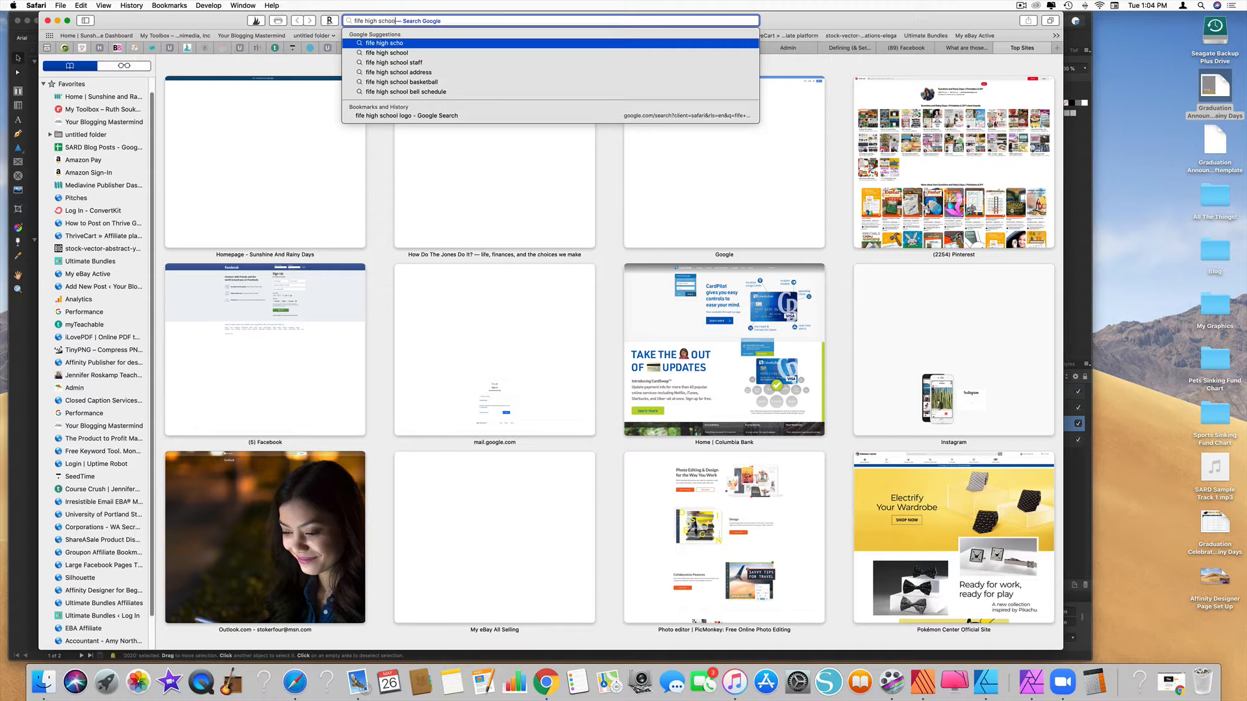
type(" logo")
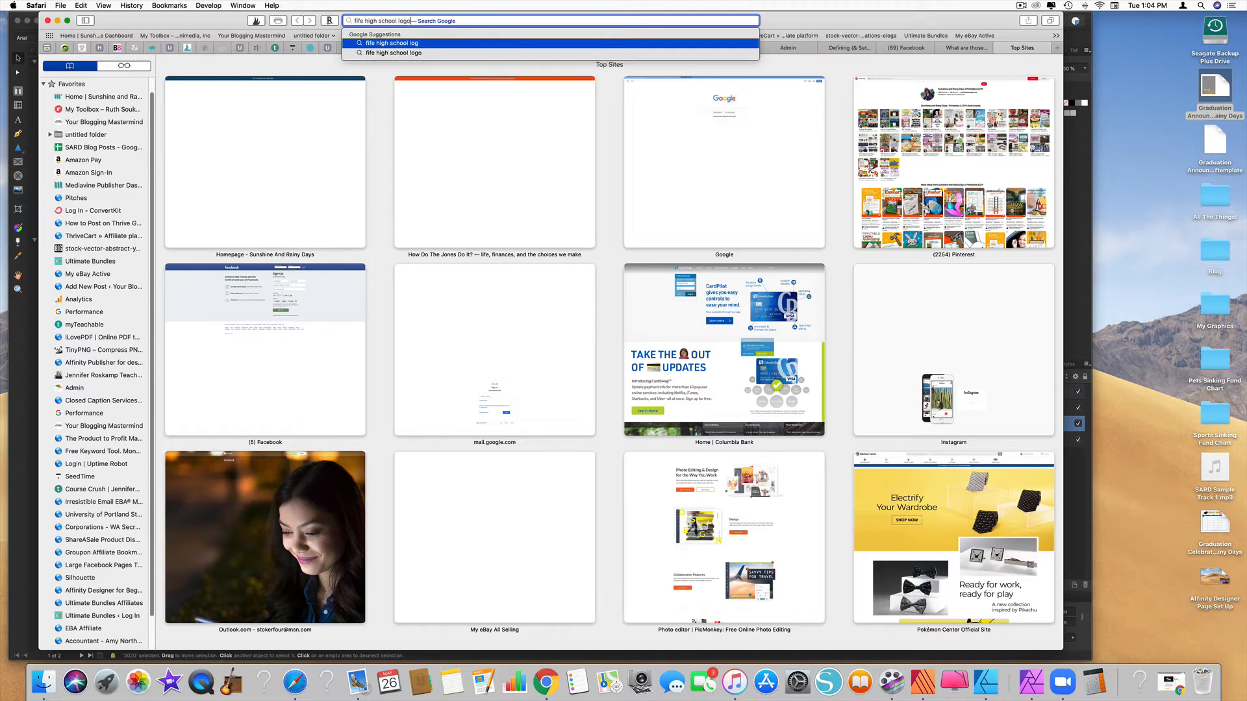
key("Return")
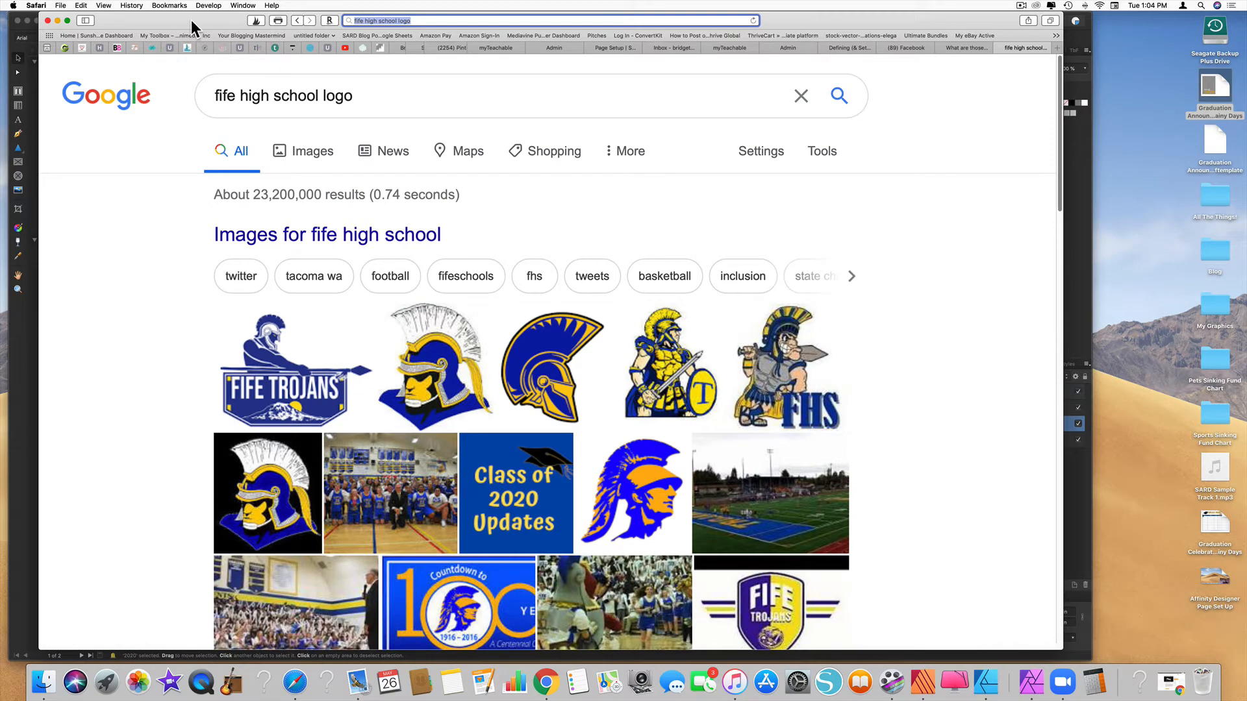
left_click_drag(191, 19, 868, 21)
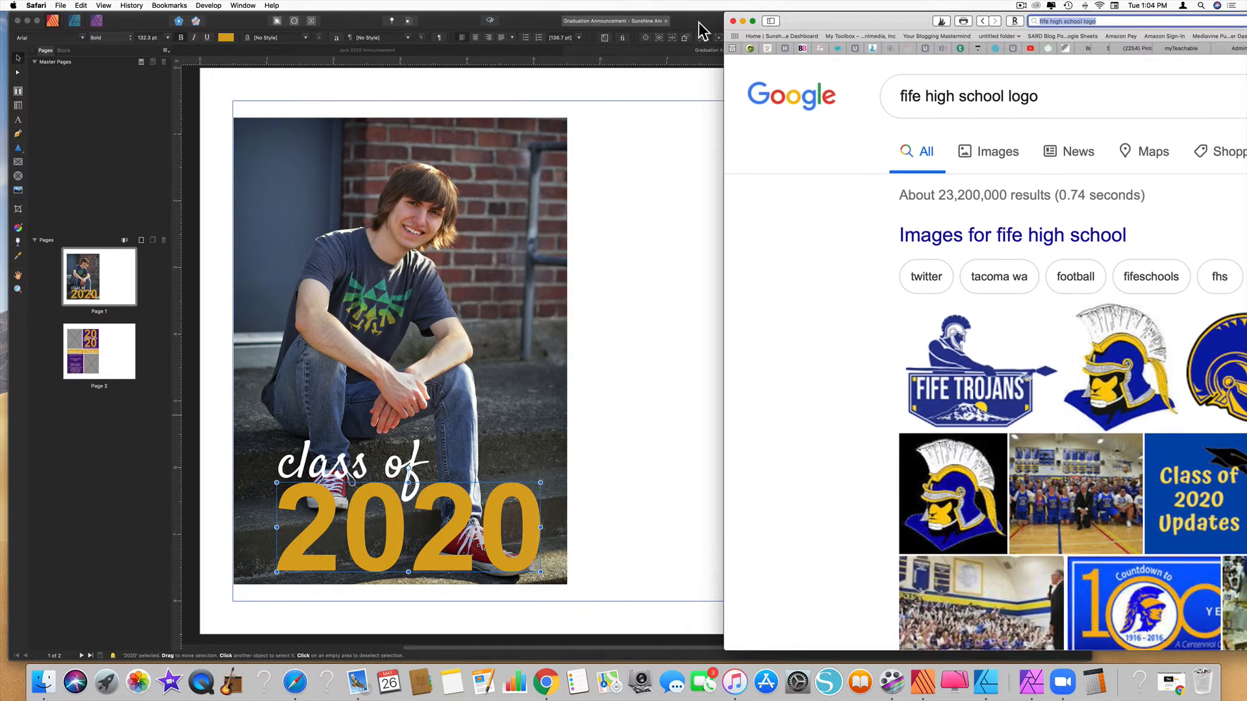
Recolour the 2020 text with the yellow sampled from the Fife Trojans logo in Safari
left_click(531, 19)
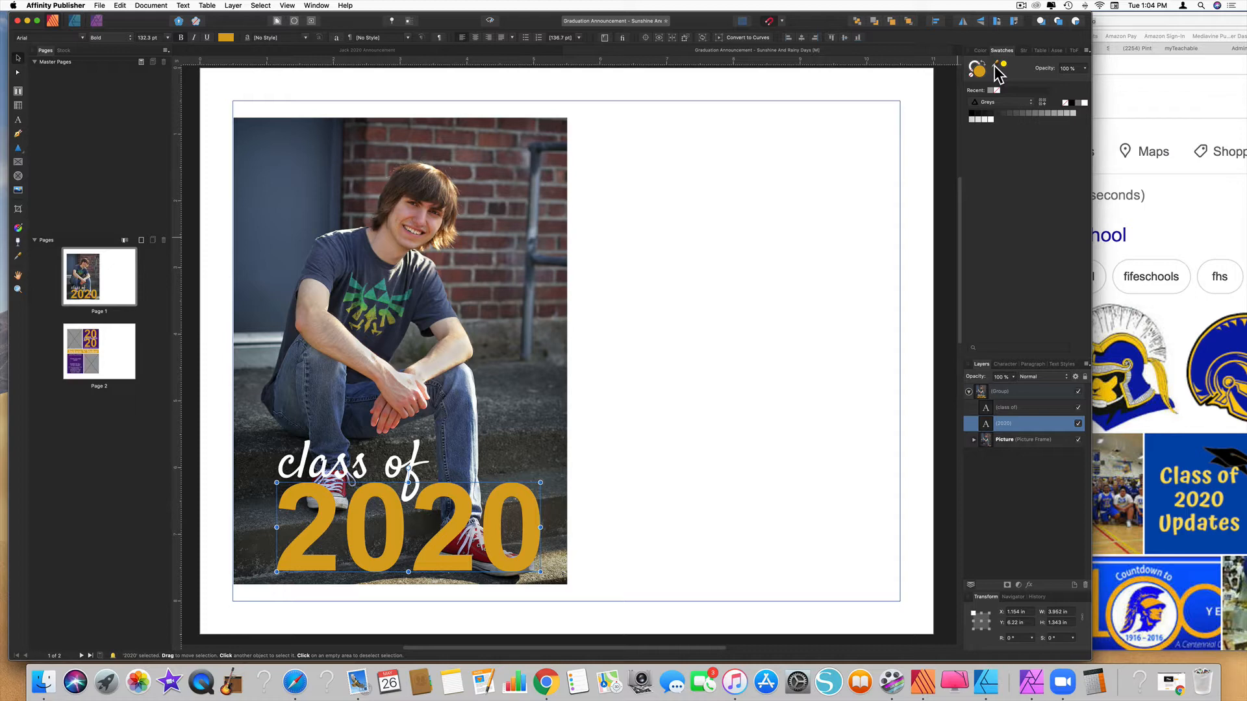
left_click_drag(998, 73, 1107, 391)
left_click(1004, 65)
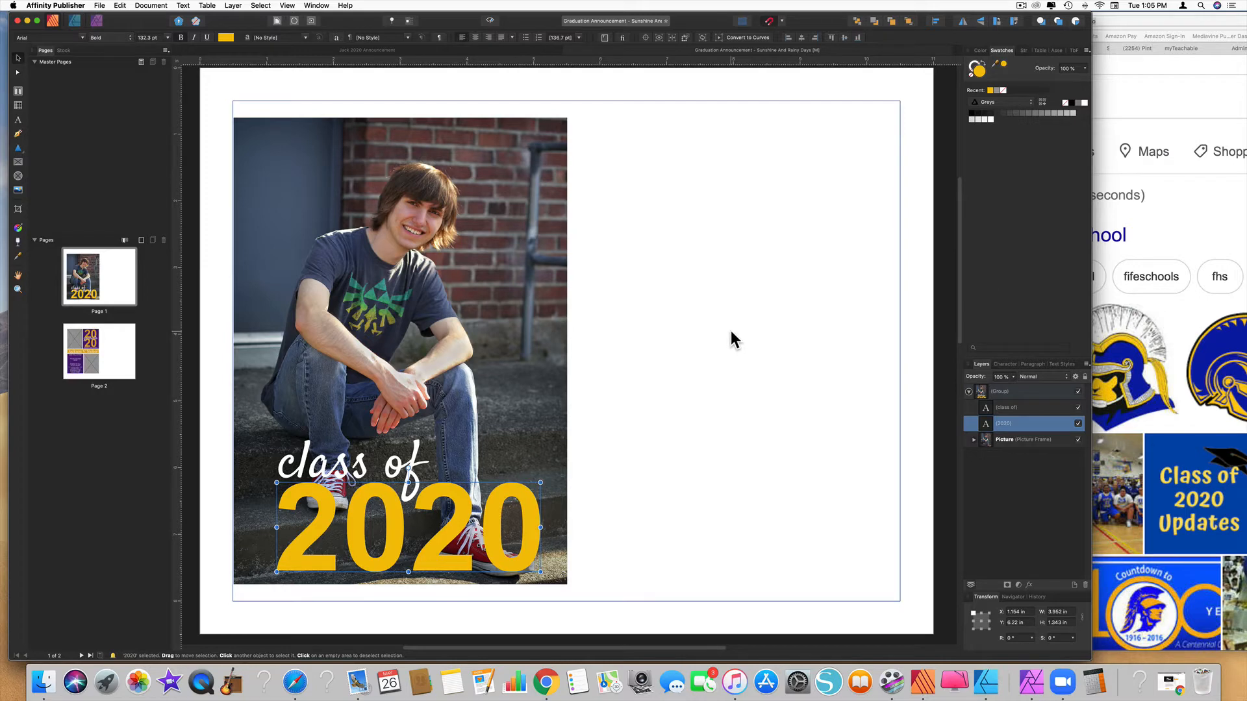
scroll(732, 332, "down", 1)
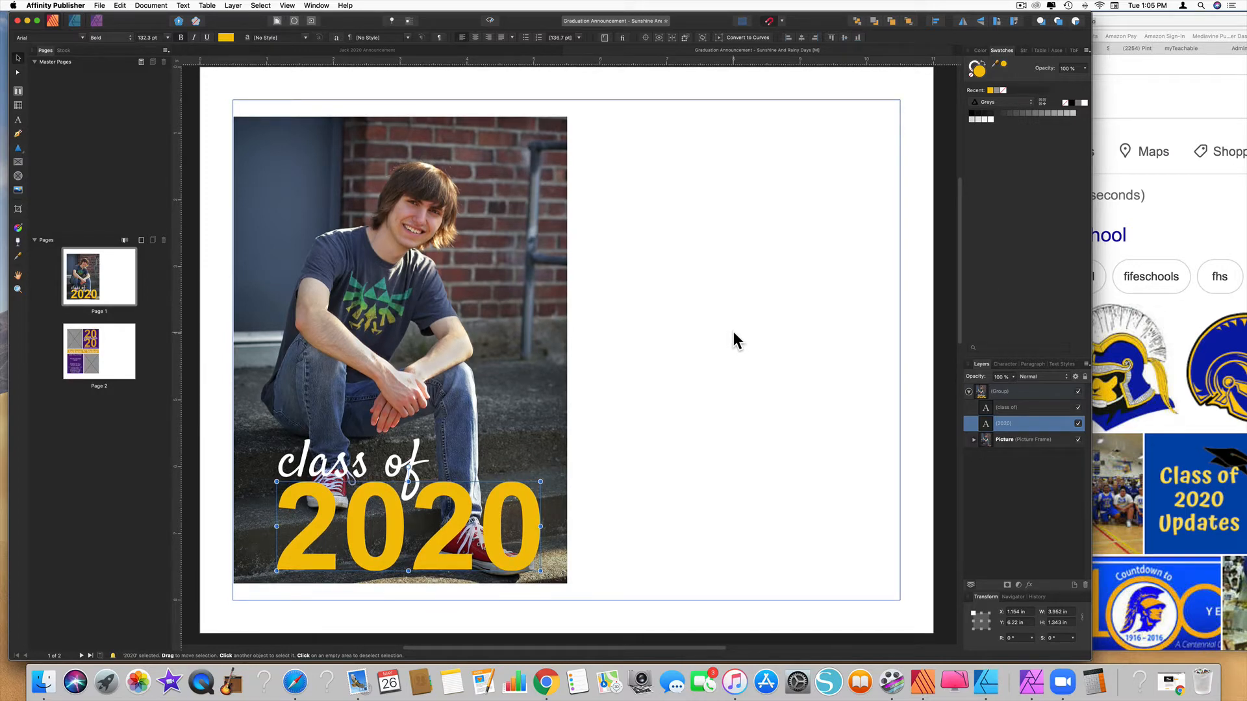
Go to page 2, expand its design group, and select the School Color - Top Right layer
scroll(733, 333, "down", 10)
scroll(734, 333, "down", 5)
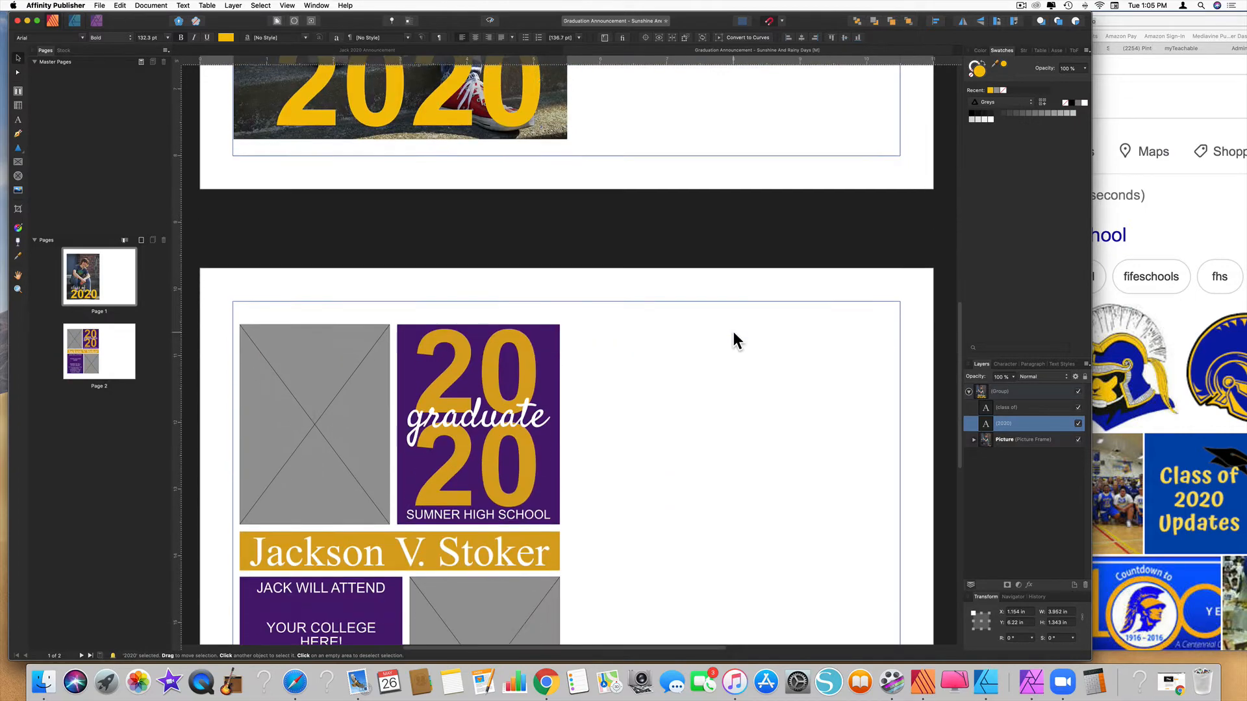
scroll(734, 331, "down", 3)
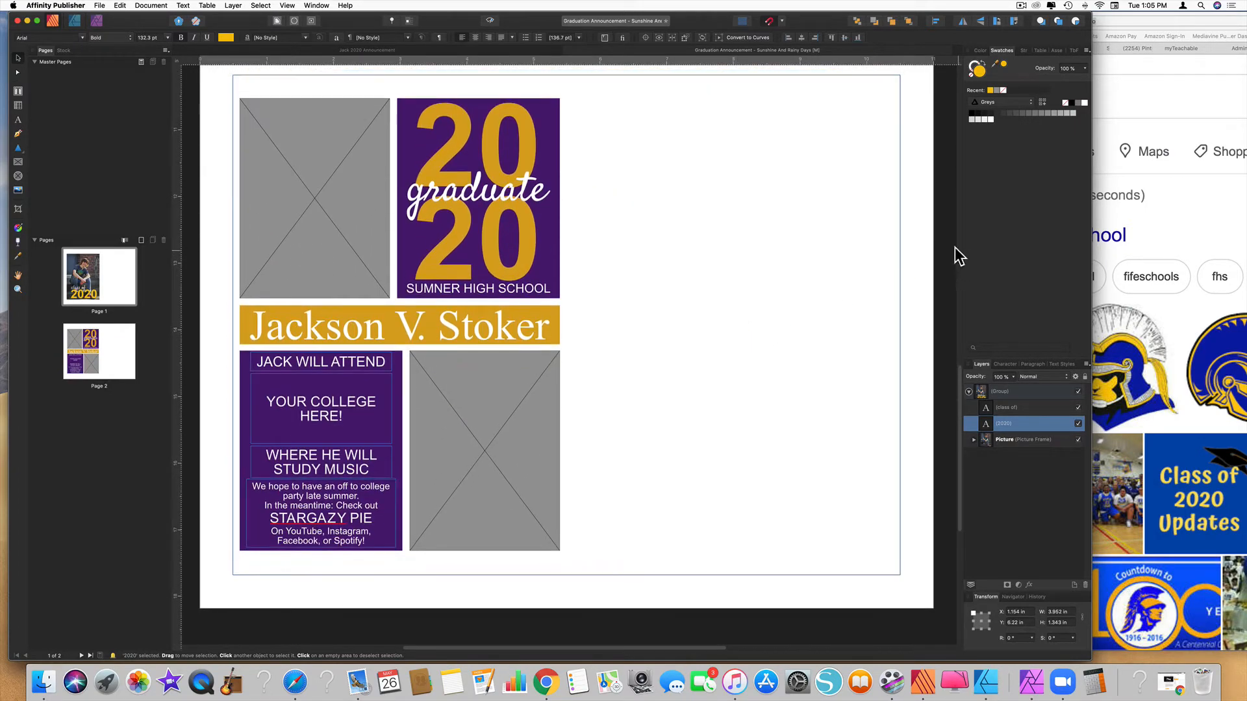
left_click(660, 286)
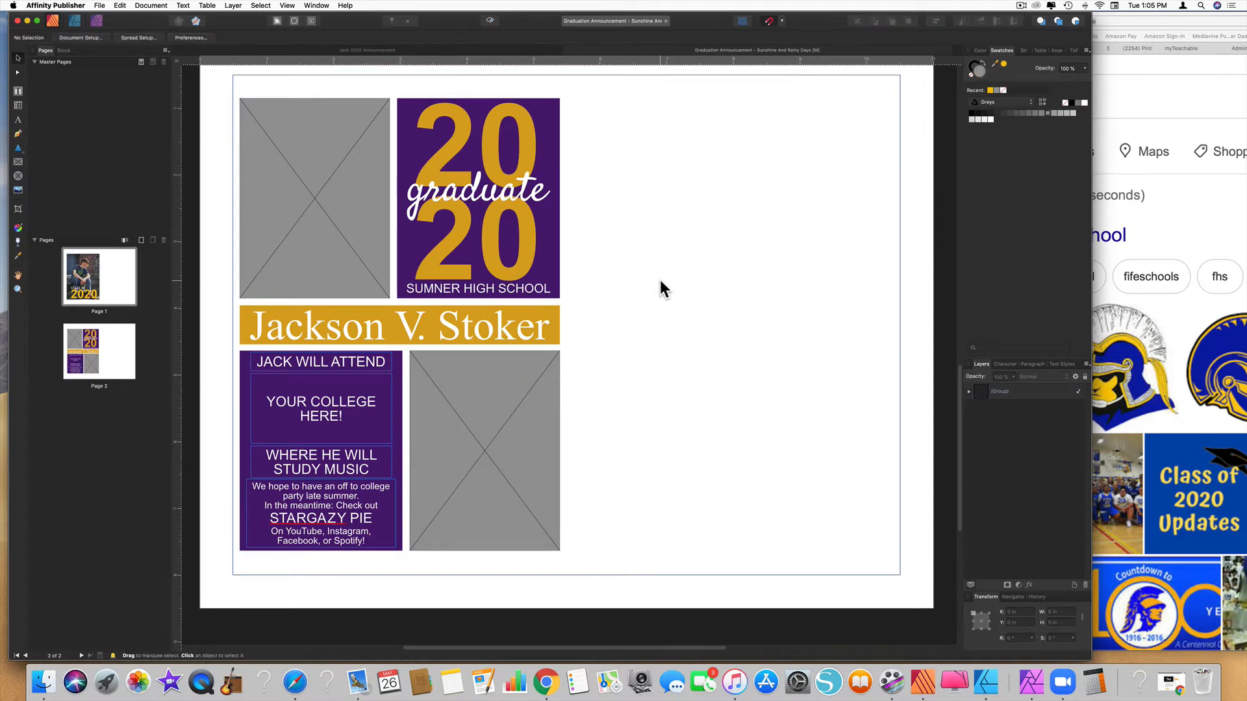
left_click(968, 392)
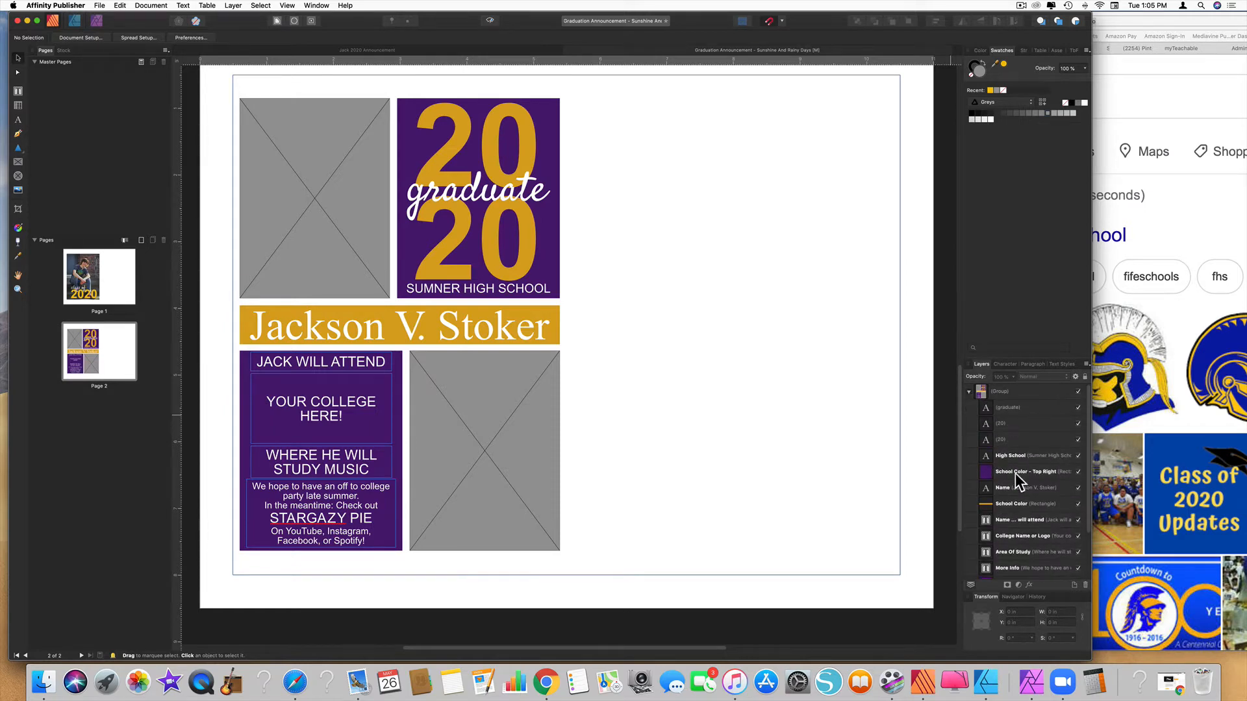
scroll(1014, 494, "down", 2)
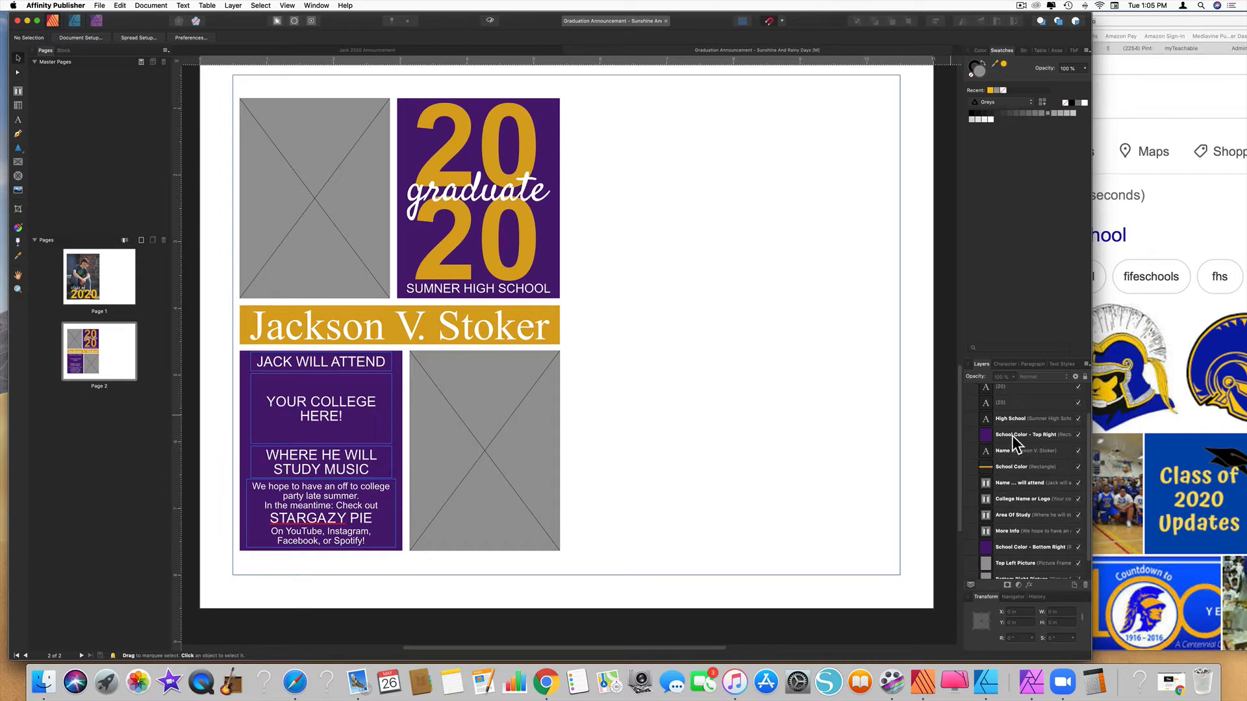
left_click(1019, 436)
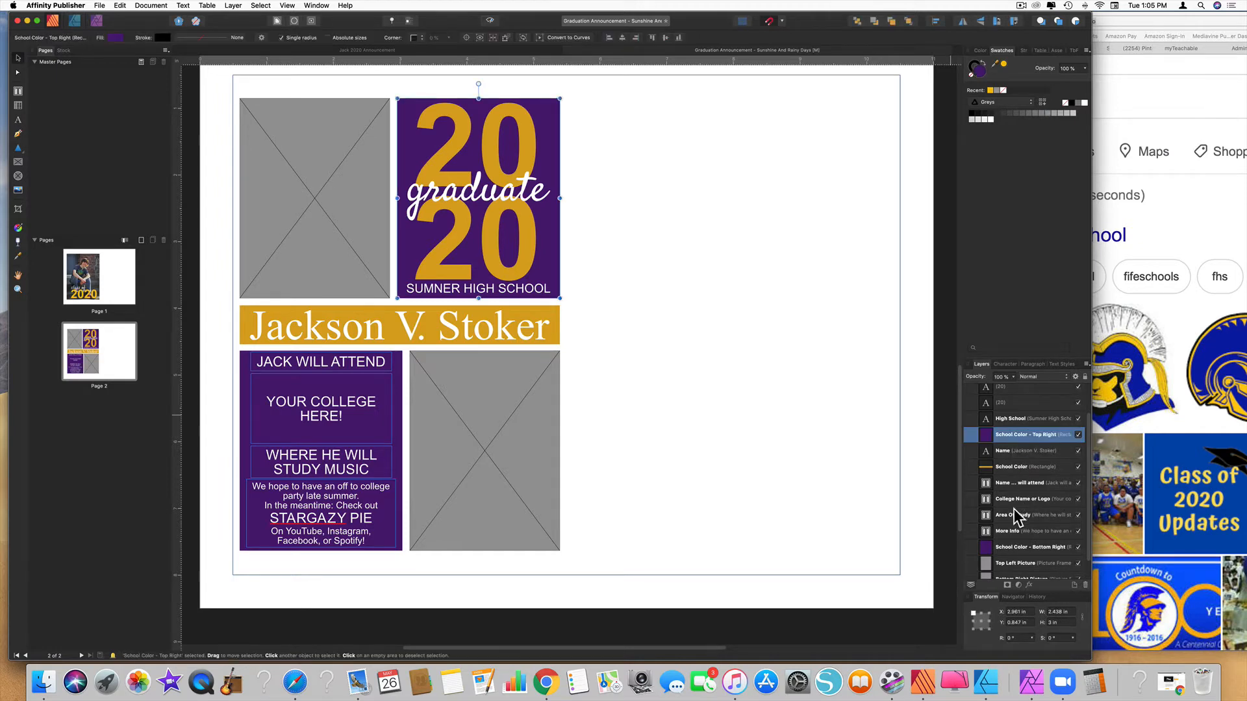
Turn both School Color boxes royal blue sampled from the school logo, then select the gold name bar
left_click(1012, 547, "super")
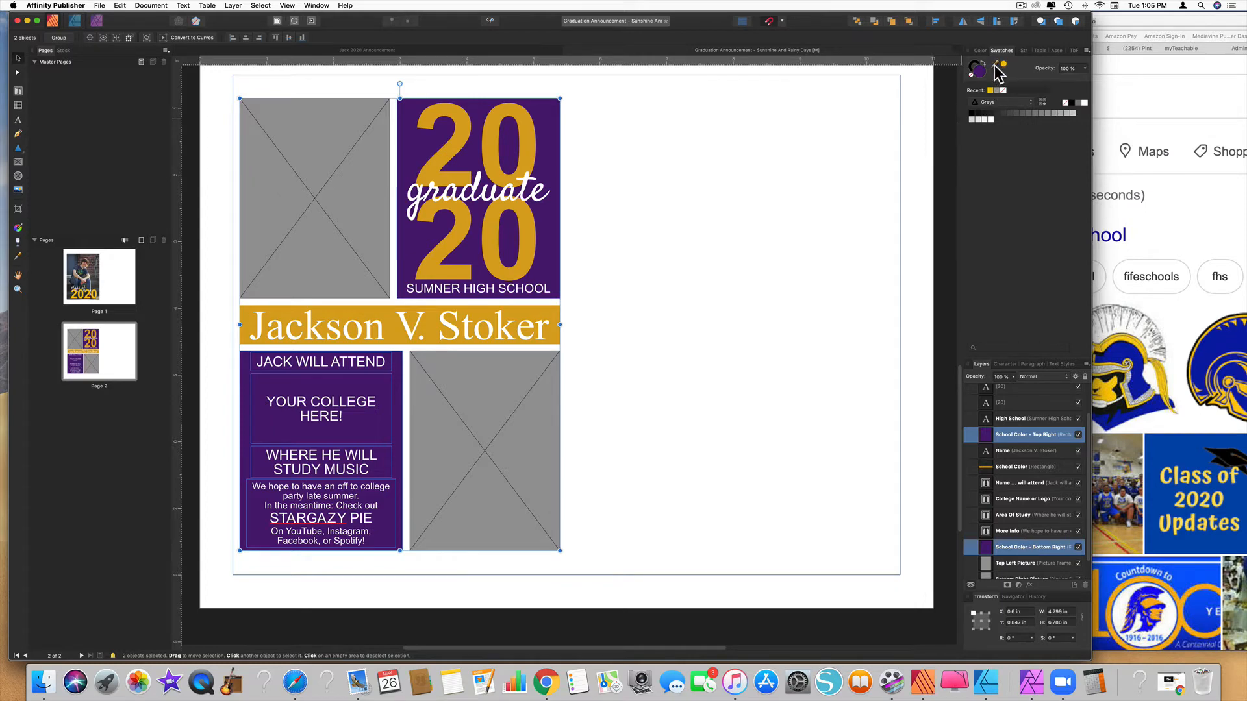
left_click_drag(996, 66, 1127, 351)
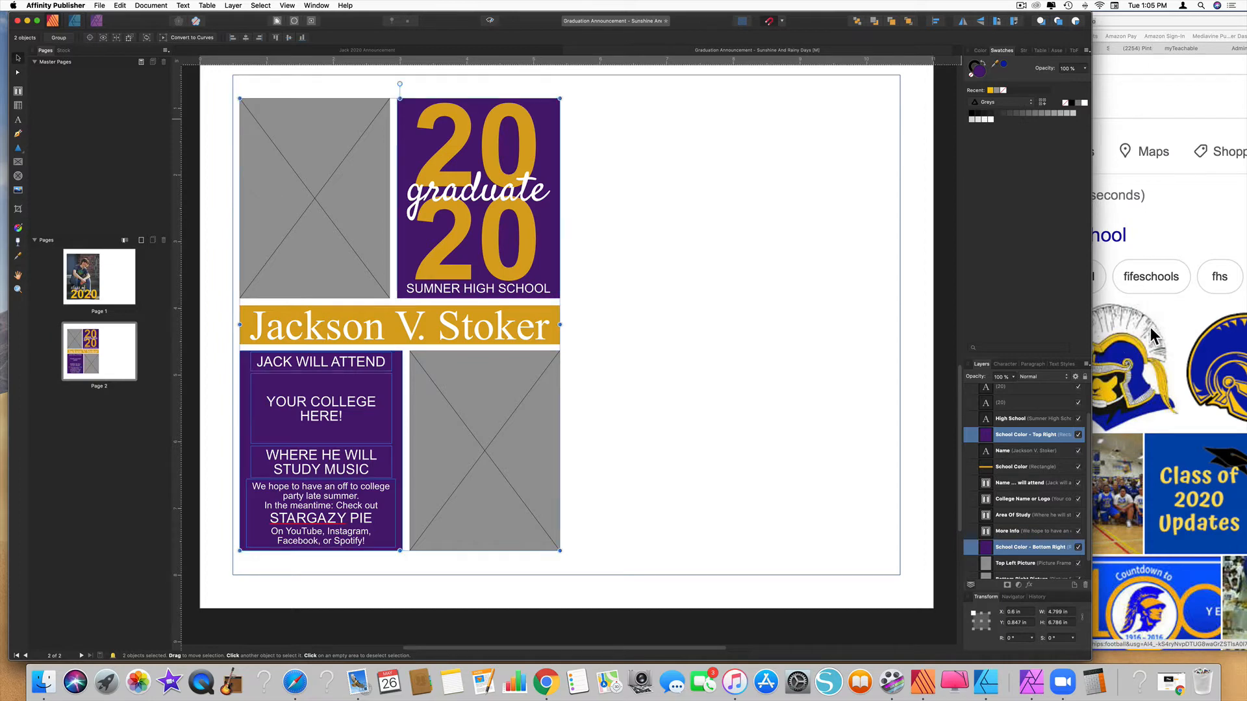
left_click(1003, 65)
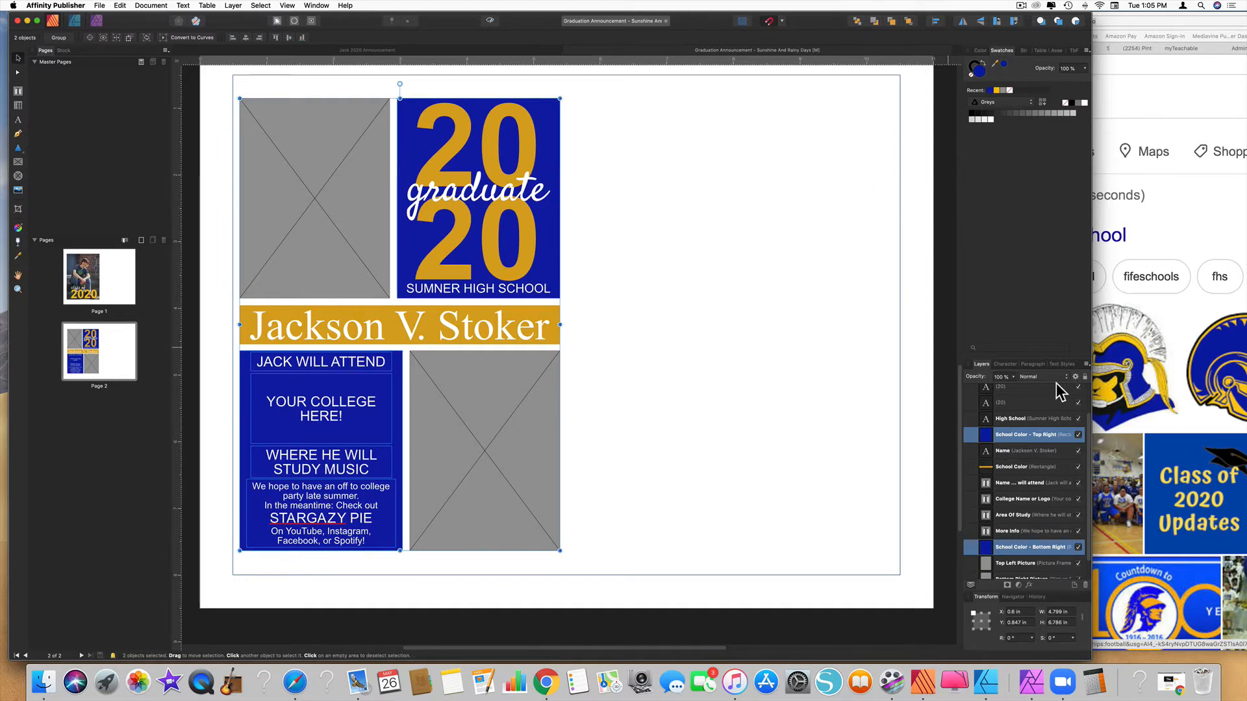
scroll(1036, 466, "down", 3)
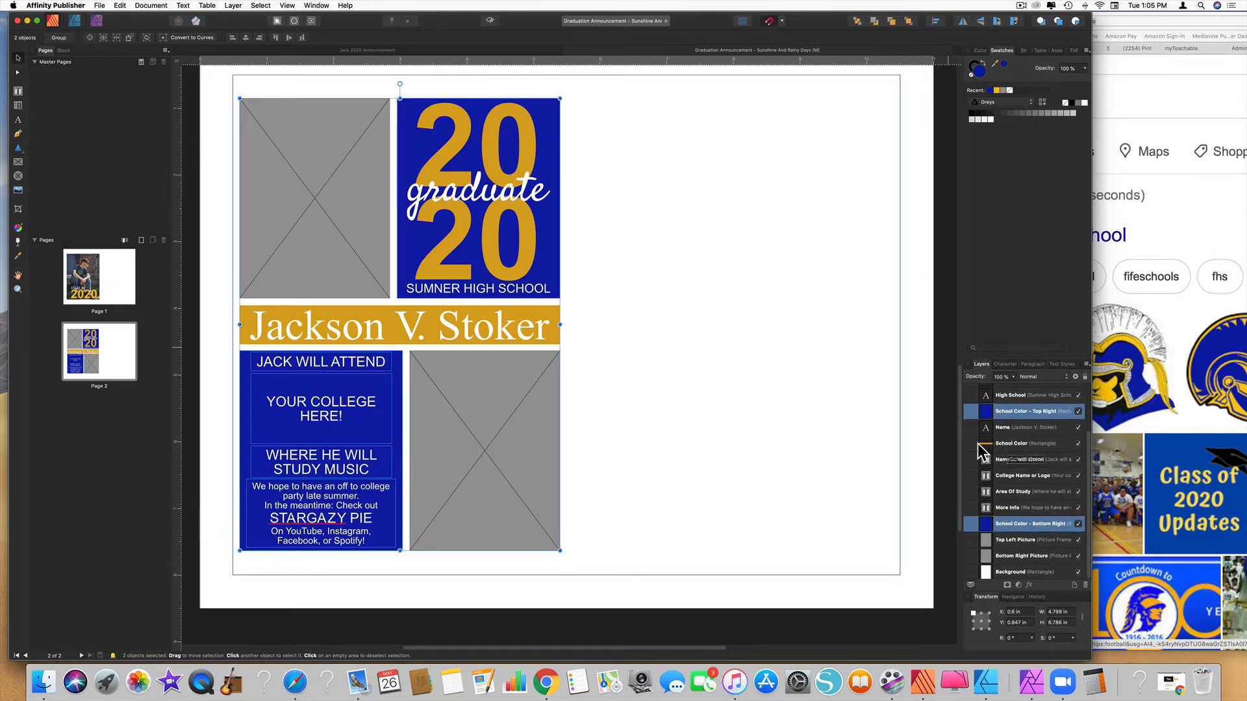
left_click(1011, 446)
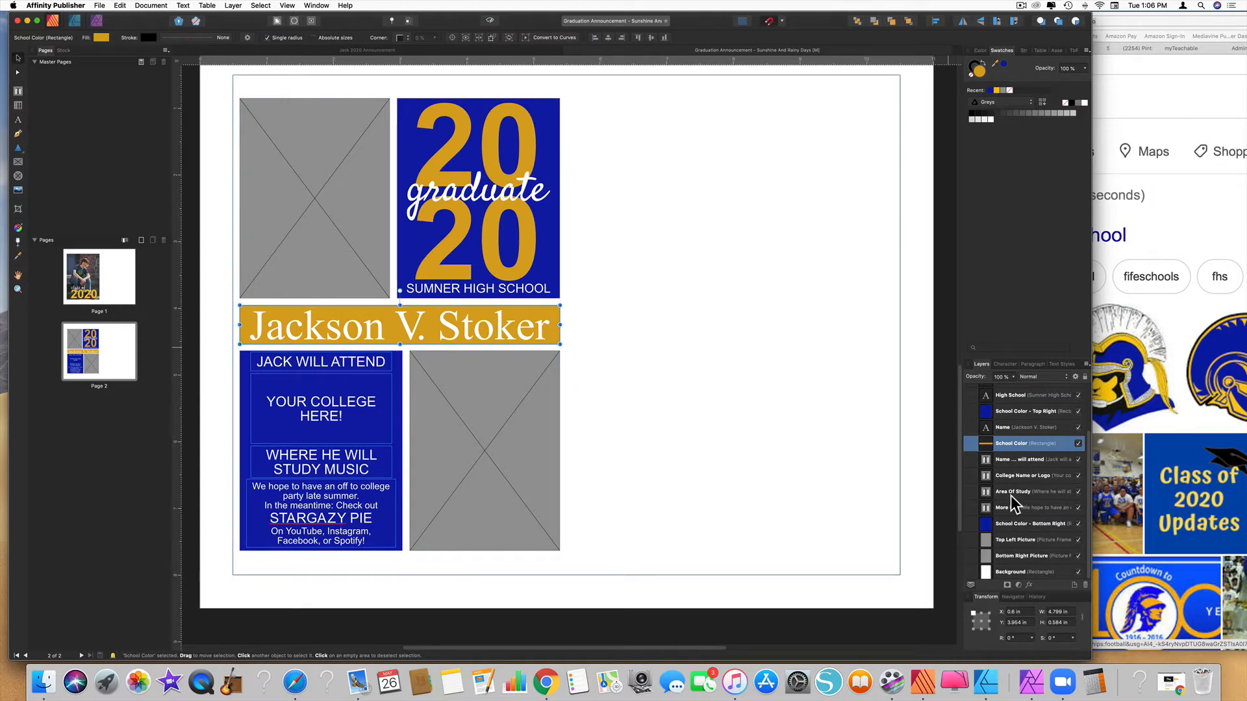
Fill the name bar and both 20 numerals with the brighter yellow from Recent swatches
scroll(1012, 504, "up", 3)
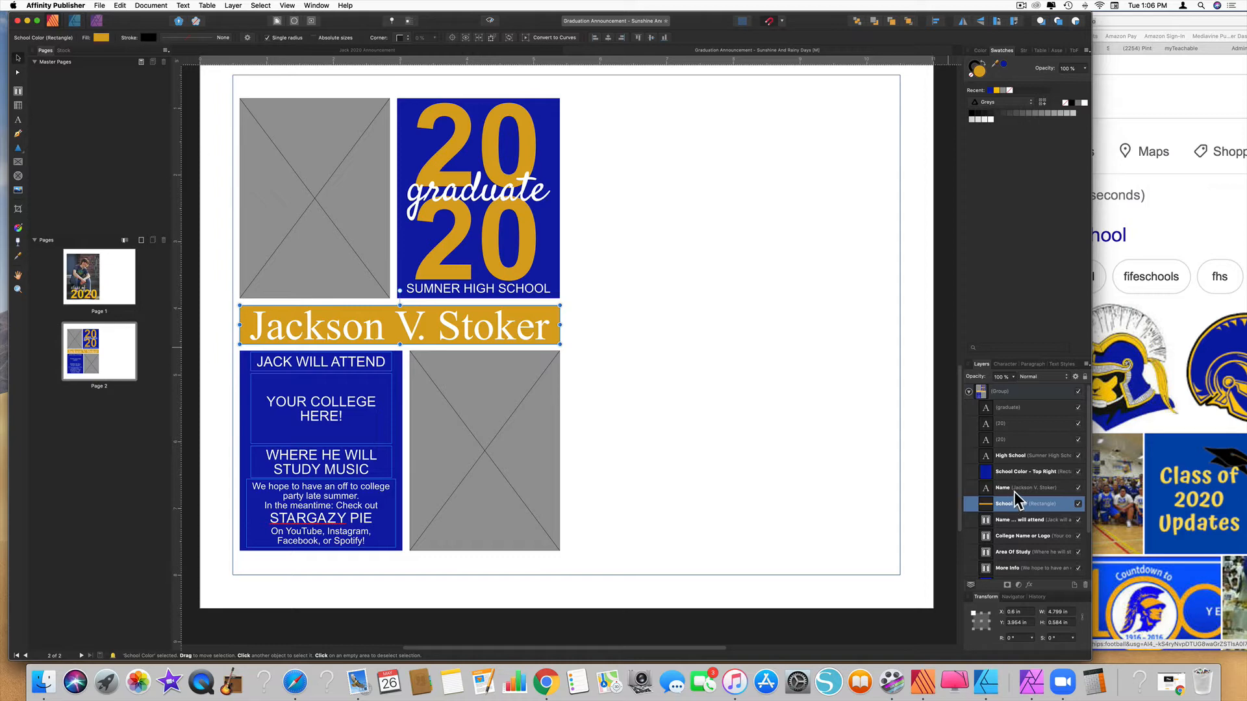
left_click(1006, 423, "super")
left_click(1008, 440, "super")
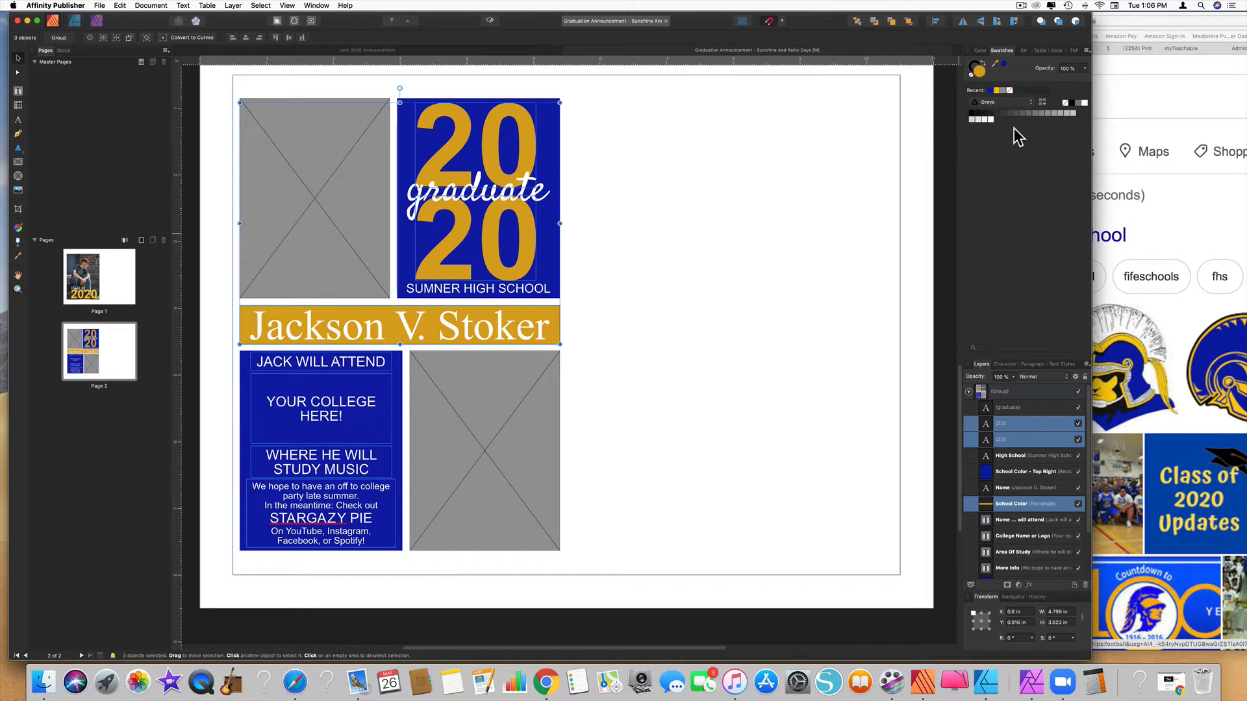
left_click(997, 91)
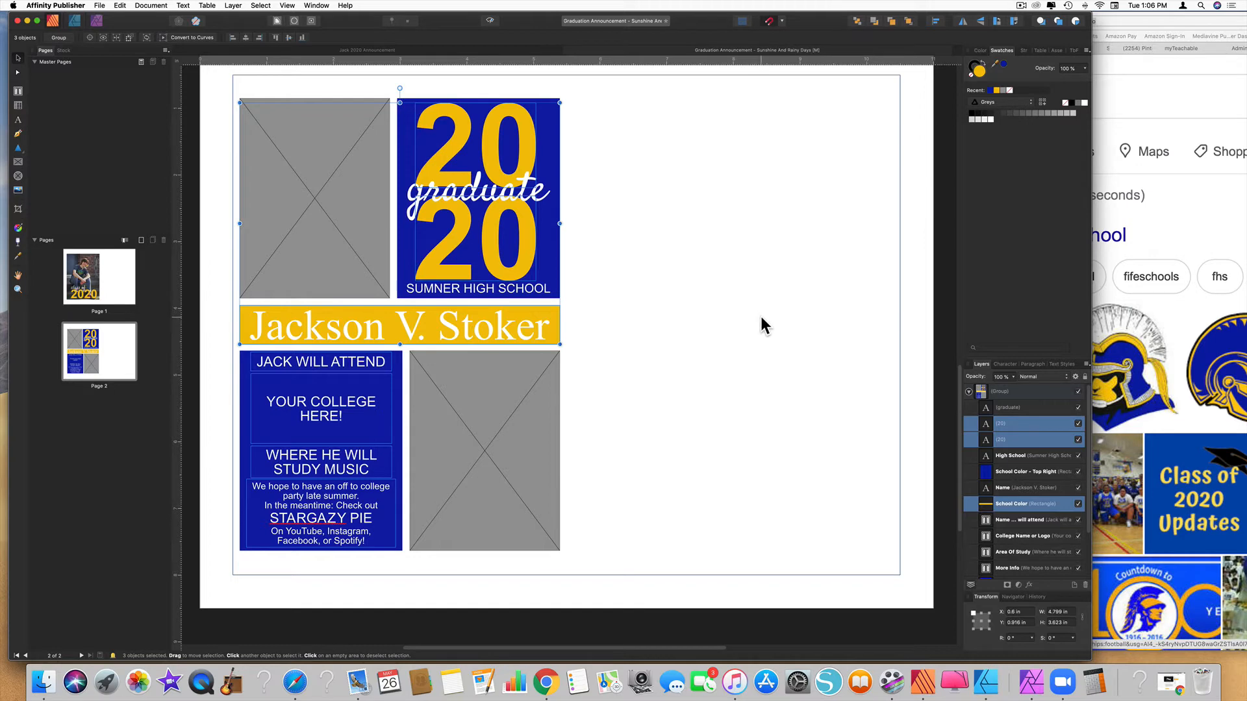
Replace the name on the name bar with the new graduate's full name
double_click(469, 331)
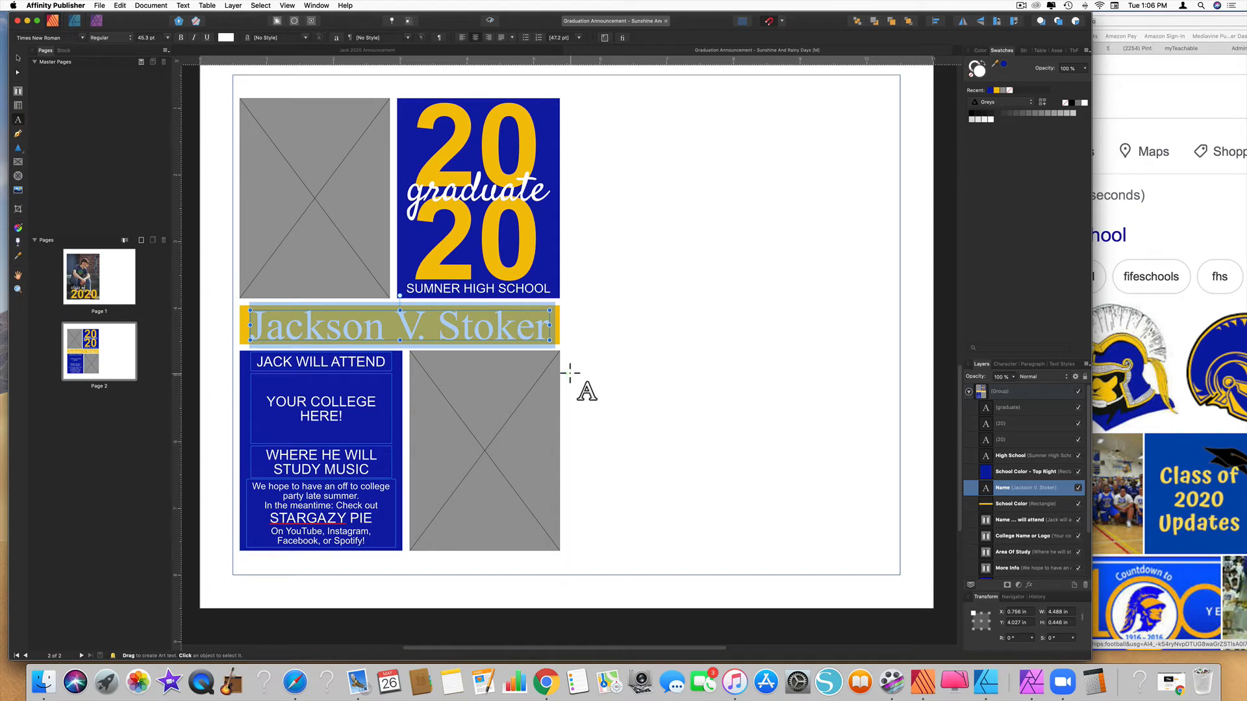
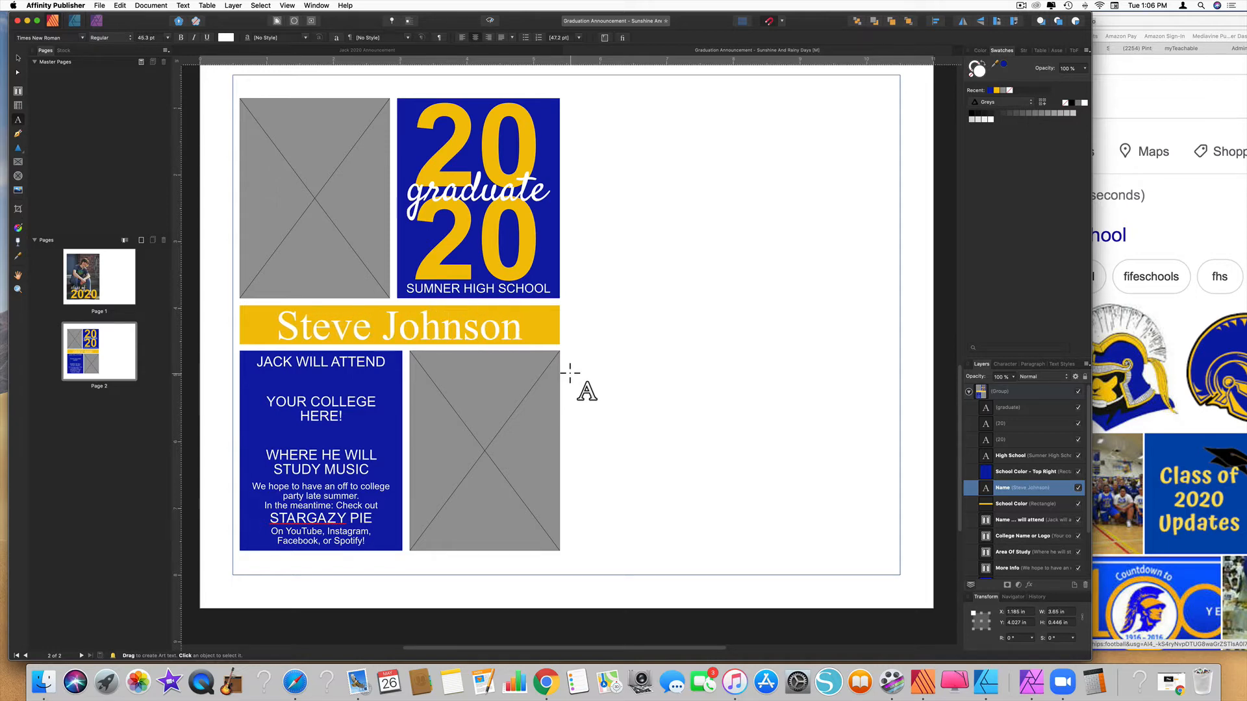
key("Escape")
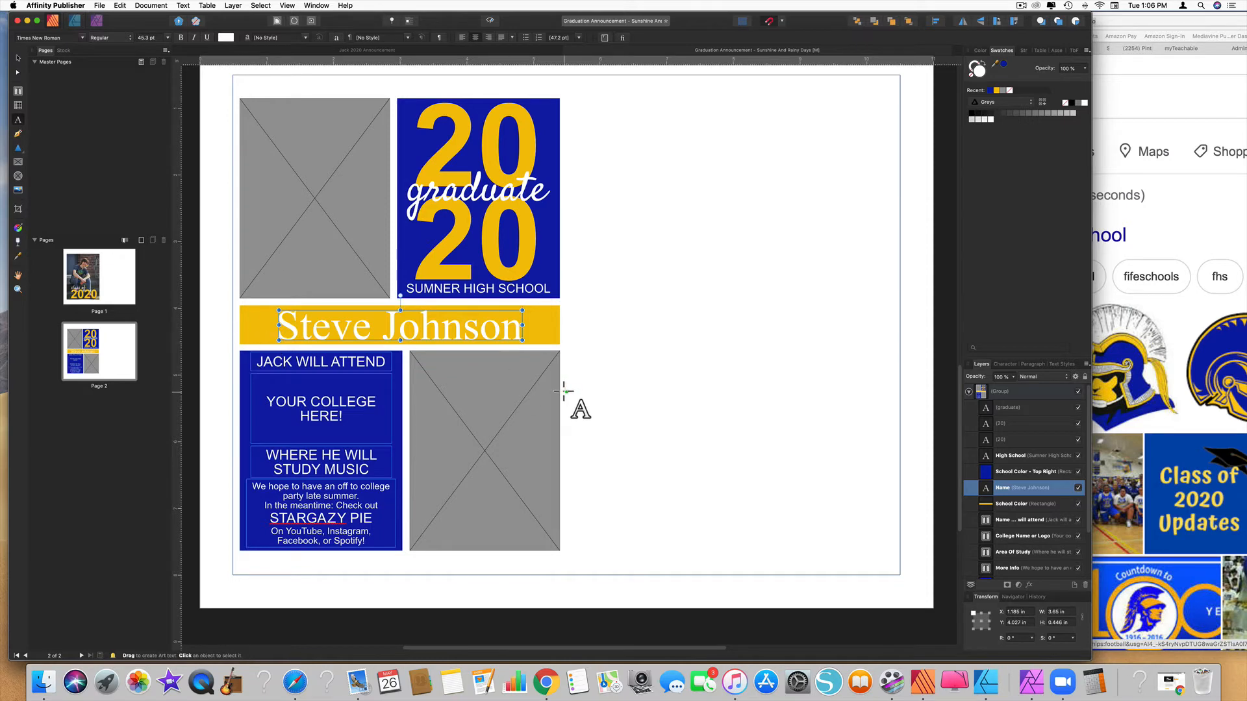
Change the school line from SUMNER HIGH SCHOOL to FIFE HIGH SCHOOL
left_click(484, 288)
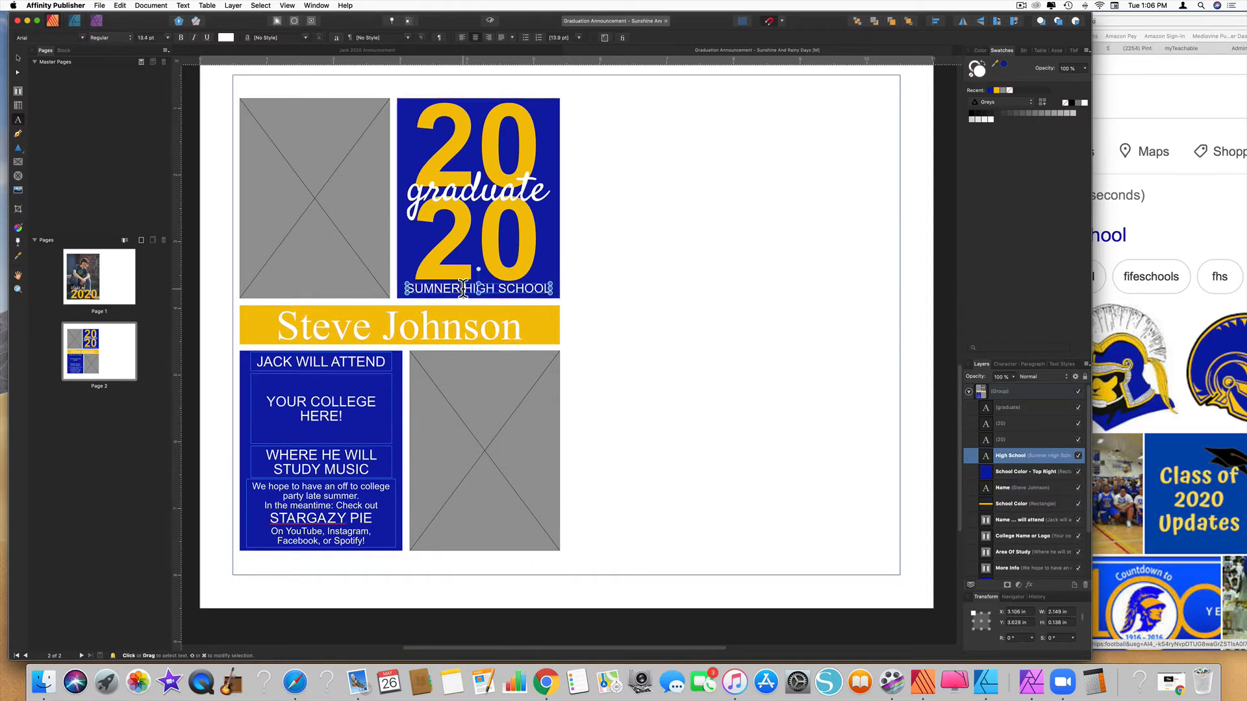
left_click_drag(460, 288, 405, 289)
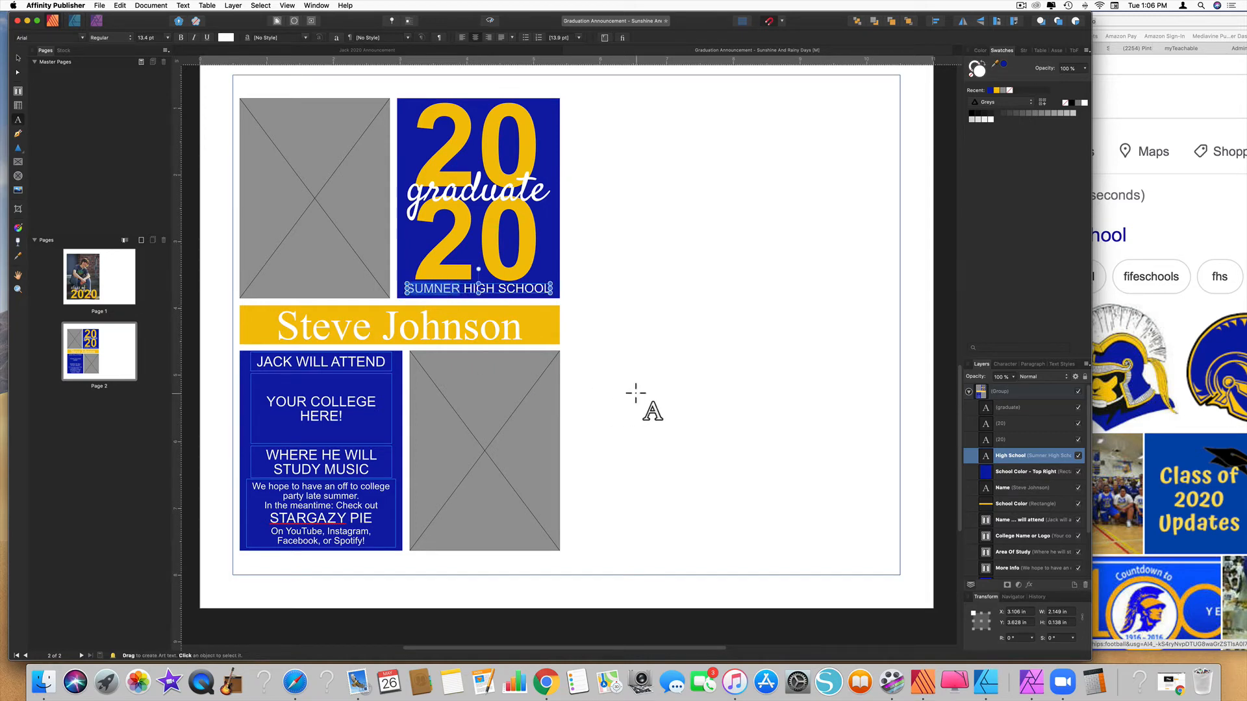
type("FIFE")
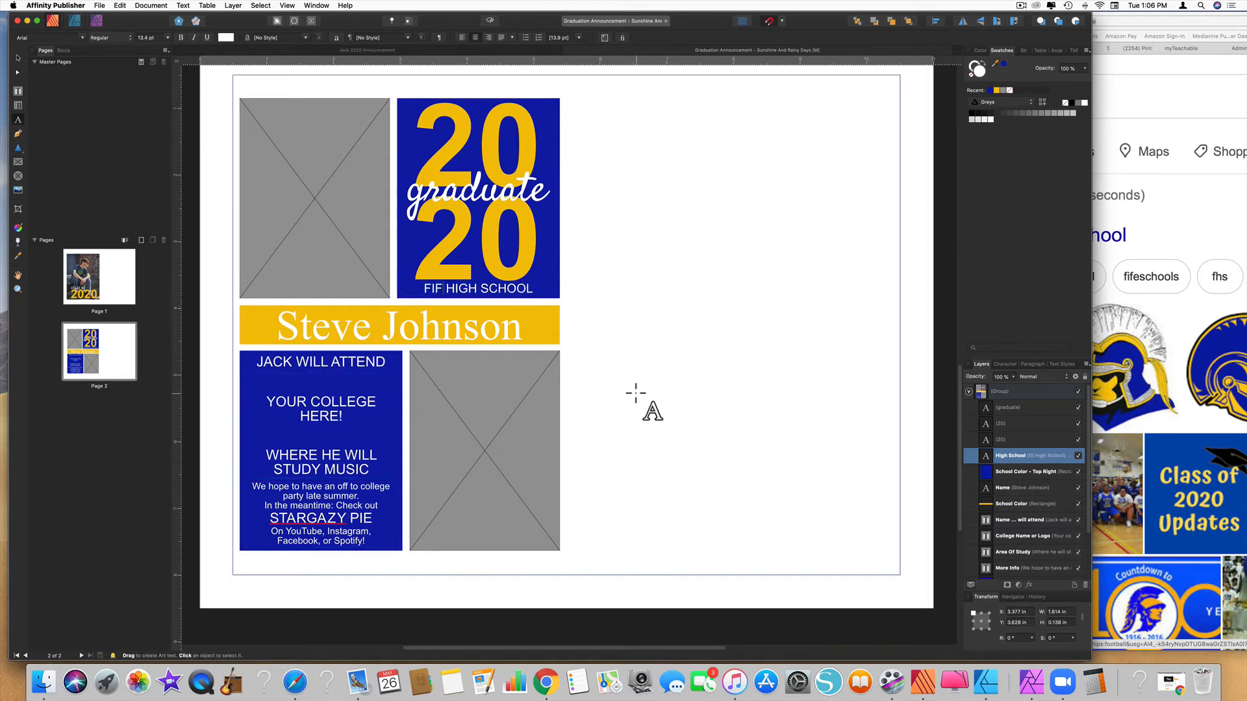
left_click(18, 58)
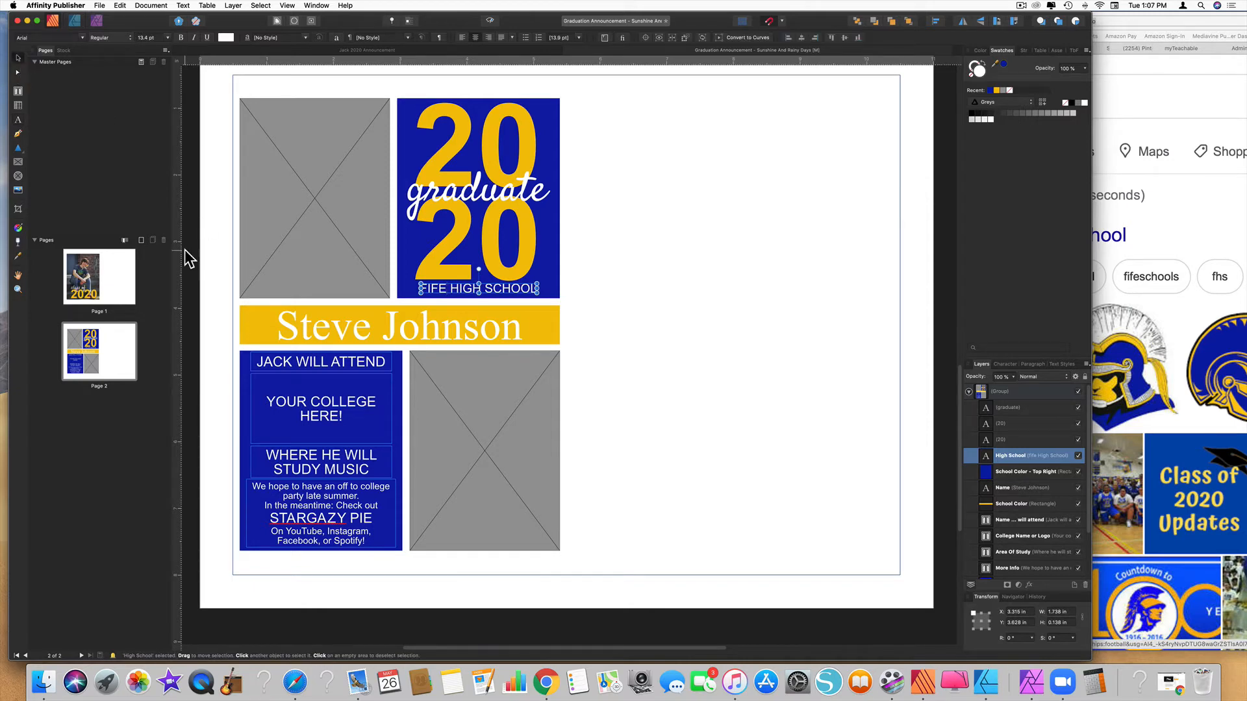
Replace the first name in the will-attend line with the new graduate's first name
double_click(274, 365)
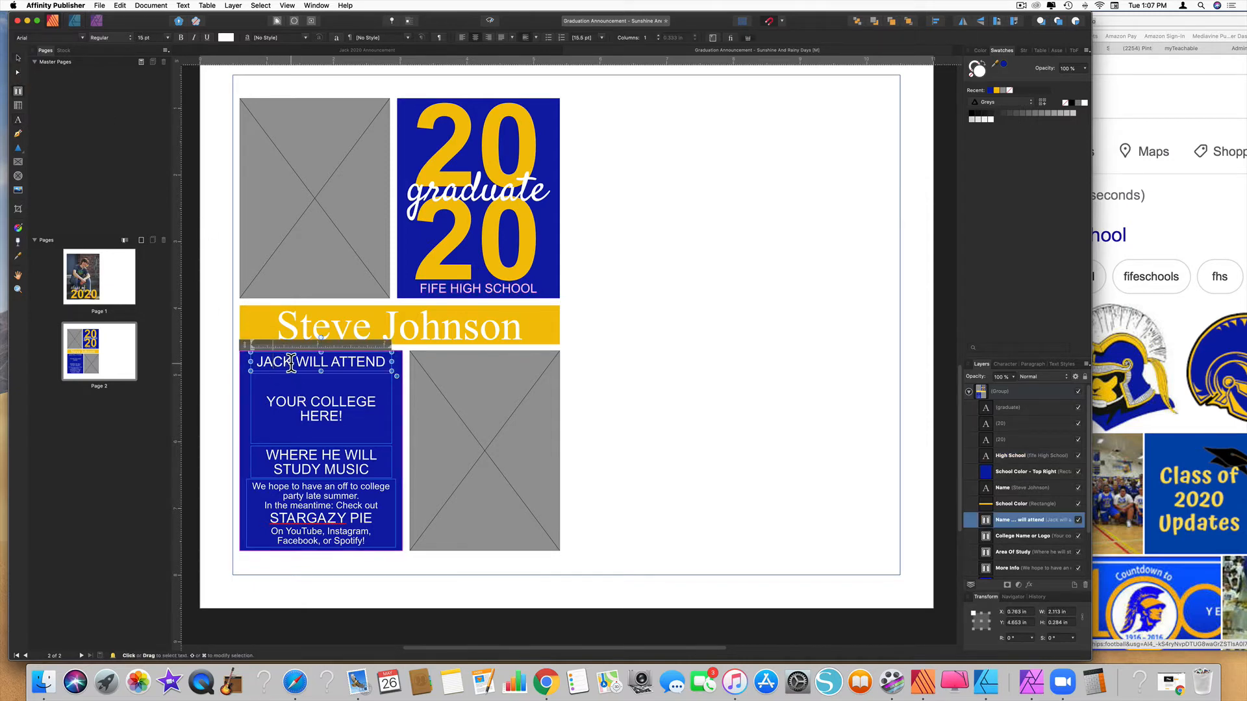
left_click_drag(292, 363, 255, 363)
type("ST")
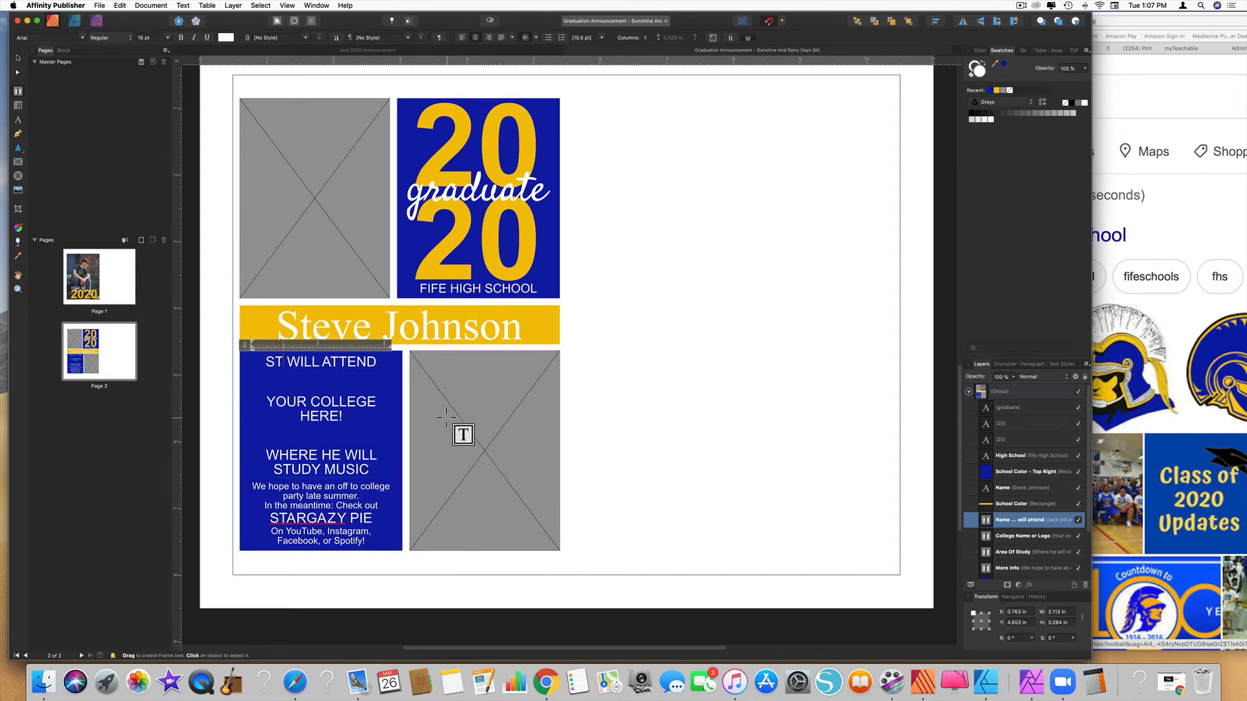
type("EVE")
key("Escape")
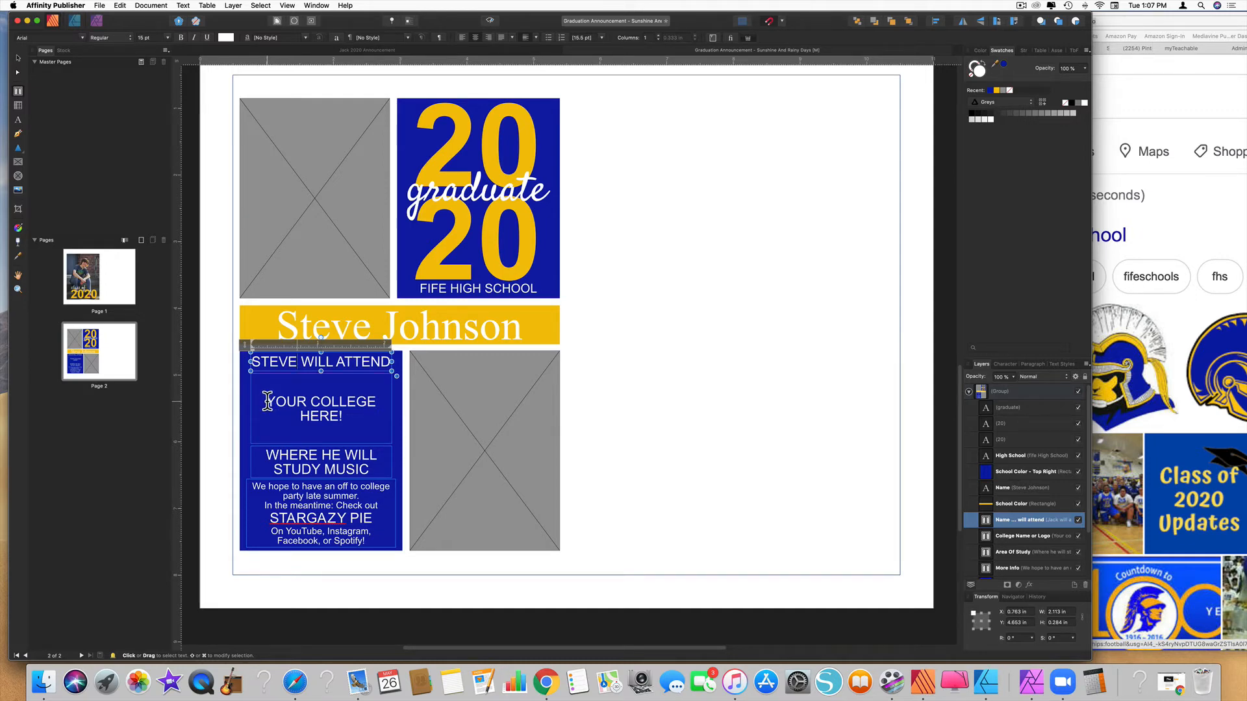
Retype the college as UNIVERSITY OF WASHINGTON and change MUSIC to BUSINESS
left_click_drag(268, 402, 352, 417)
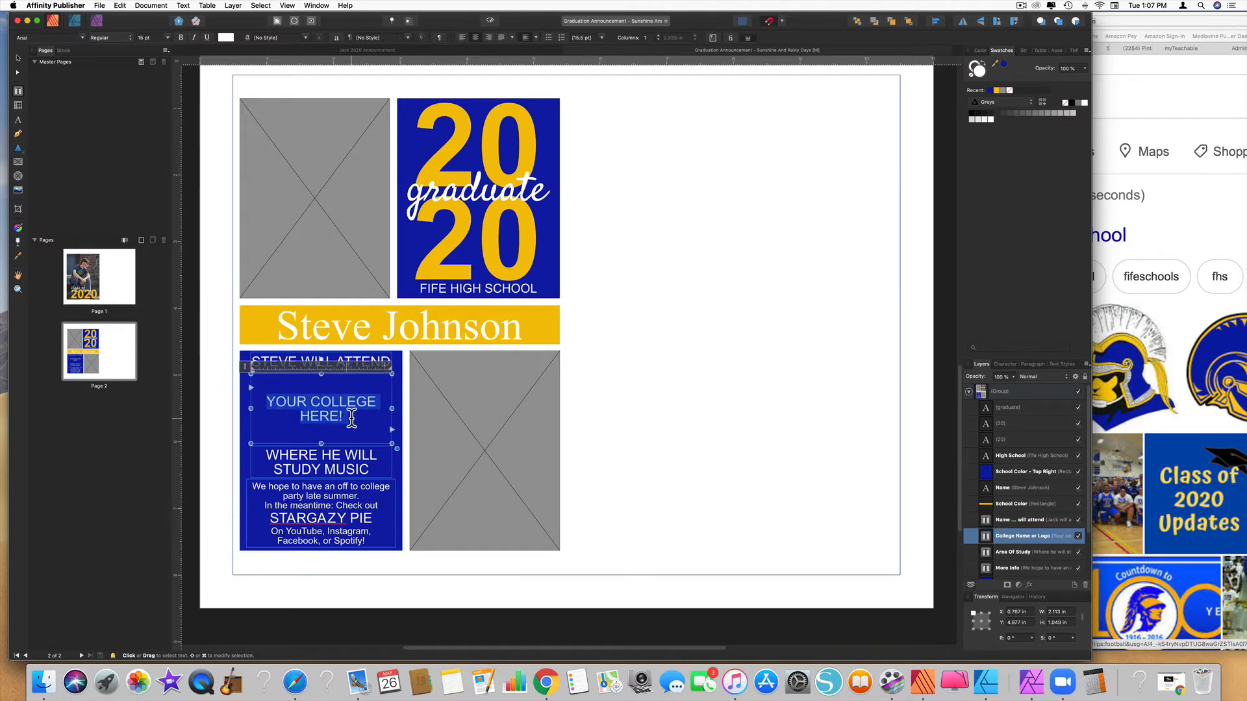
type("UNIVERSI")
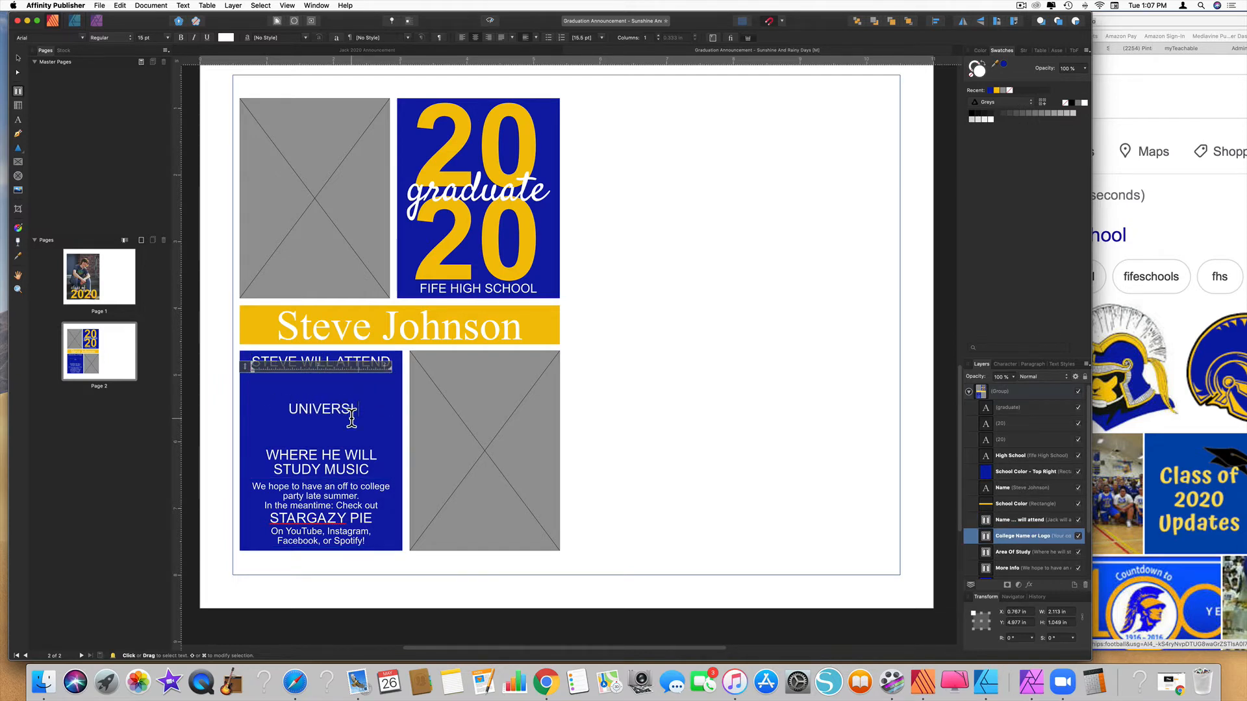
type("TY OF WASHINGTON")
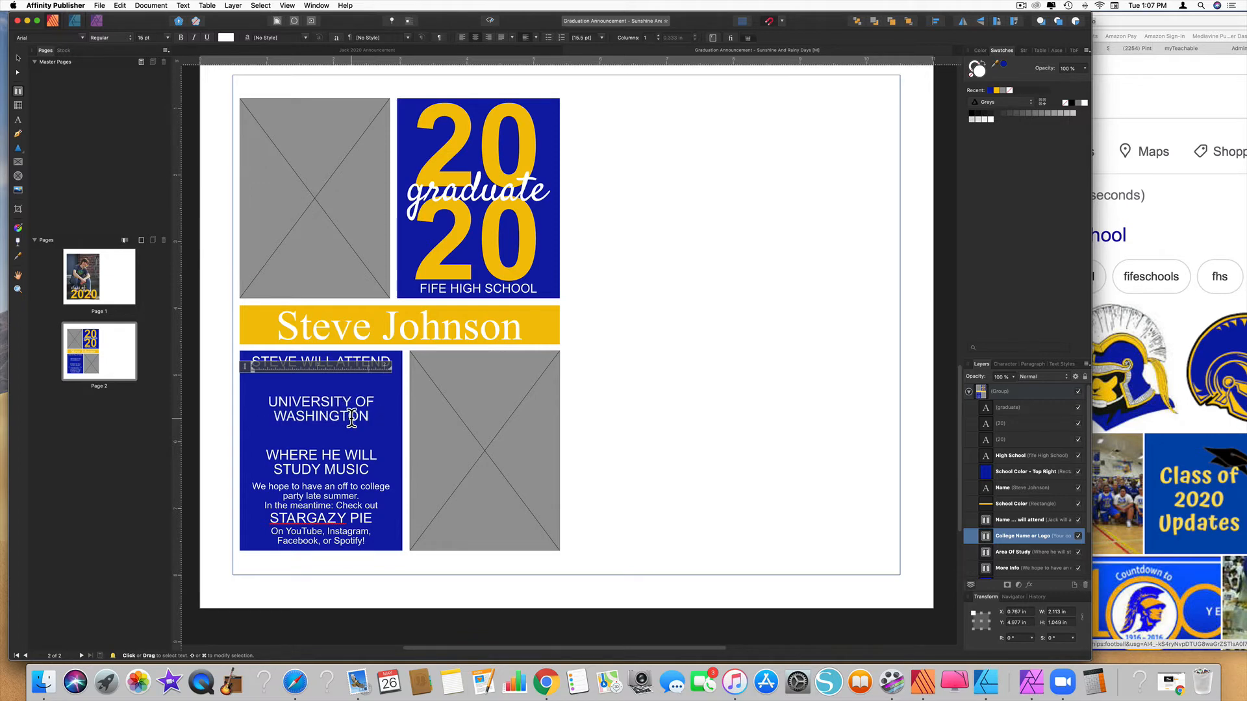
key("Escape")
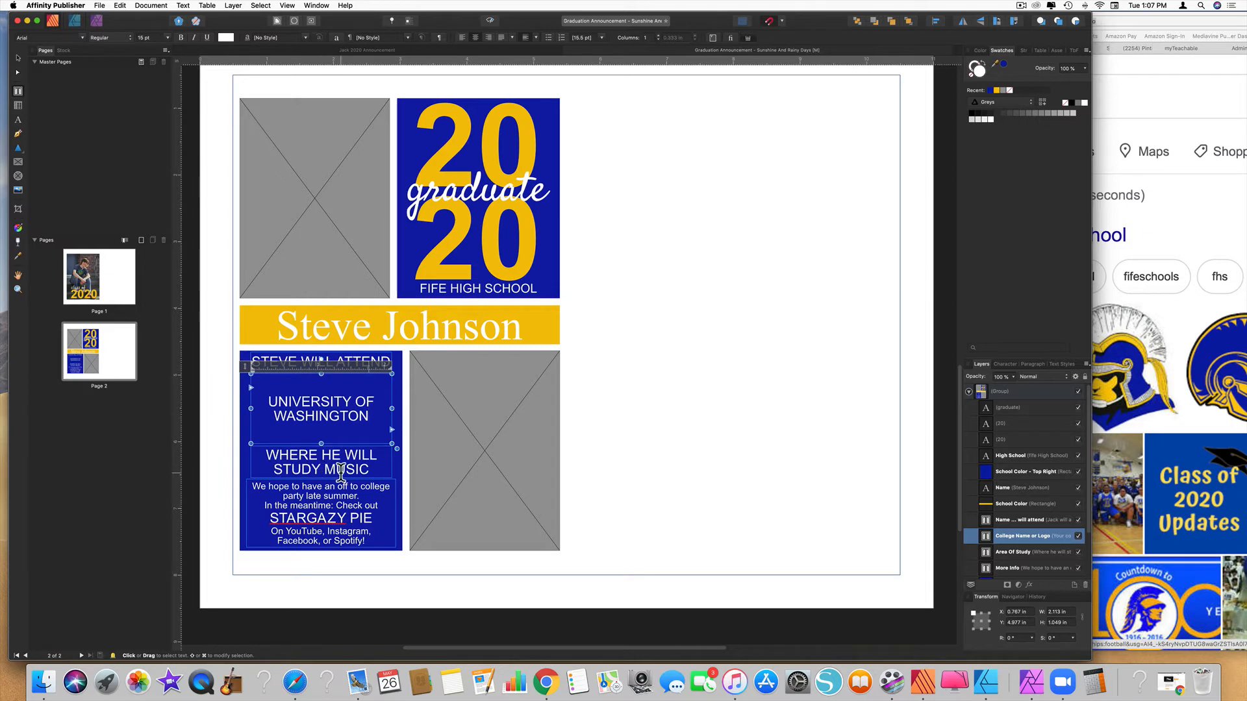
double_click(328, 469)
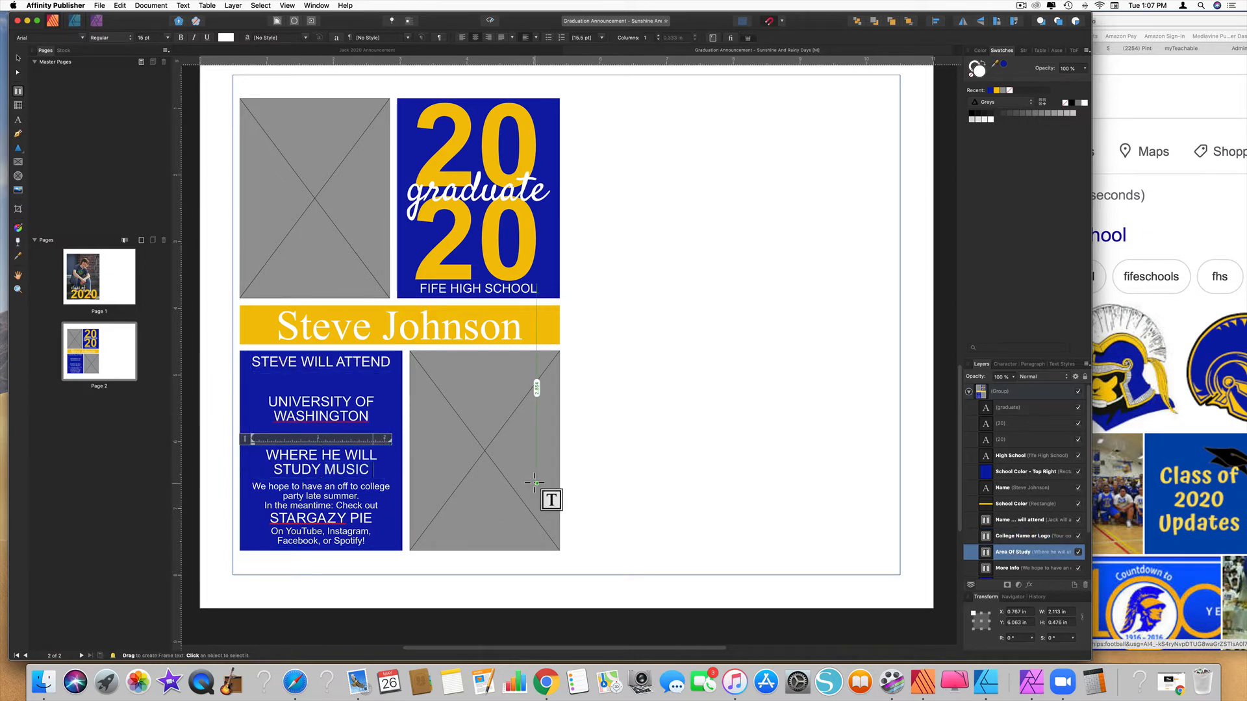
type("BUSINESS")
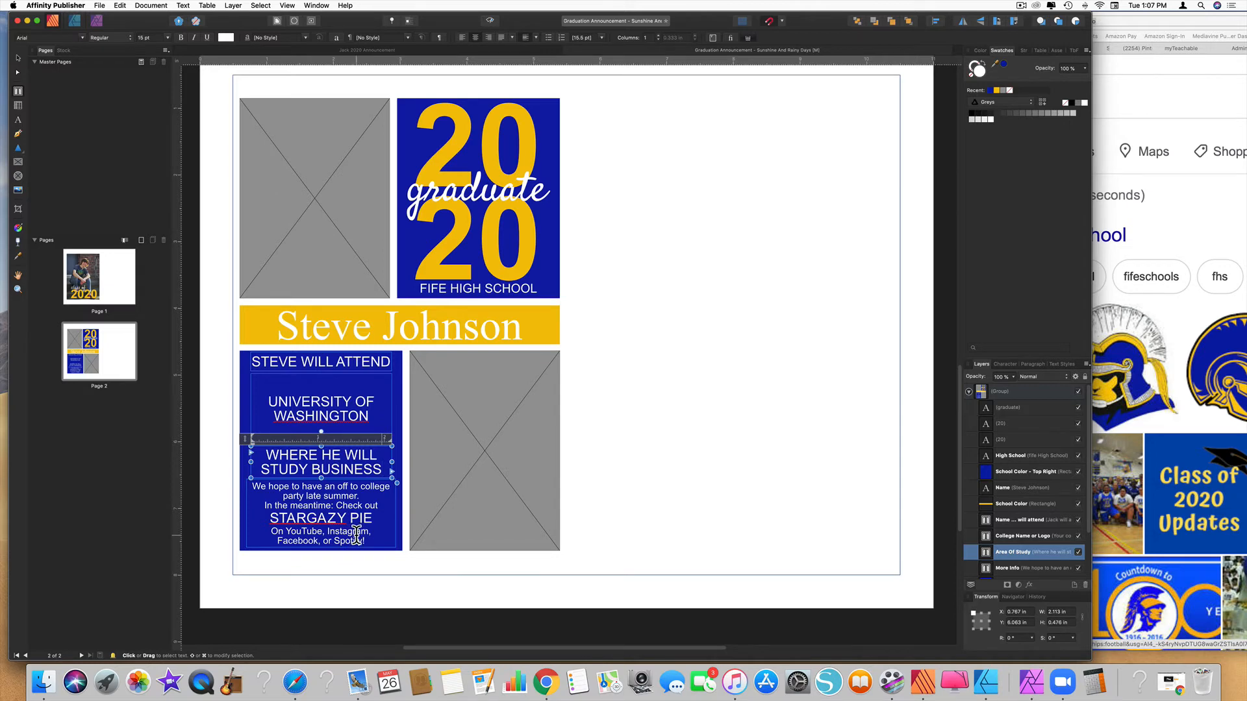
left_click(996, 519)
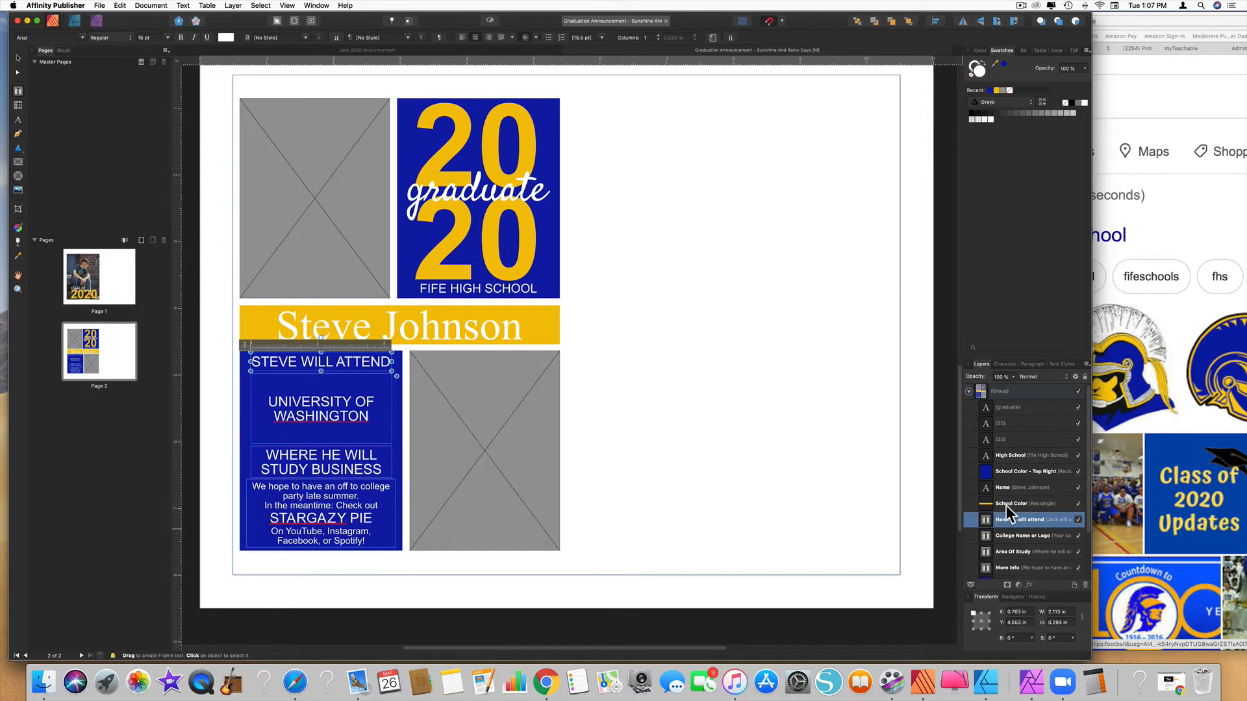
scroll(319, 251, "up", 3)
left_click(319, 251)
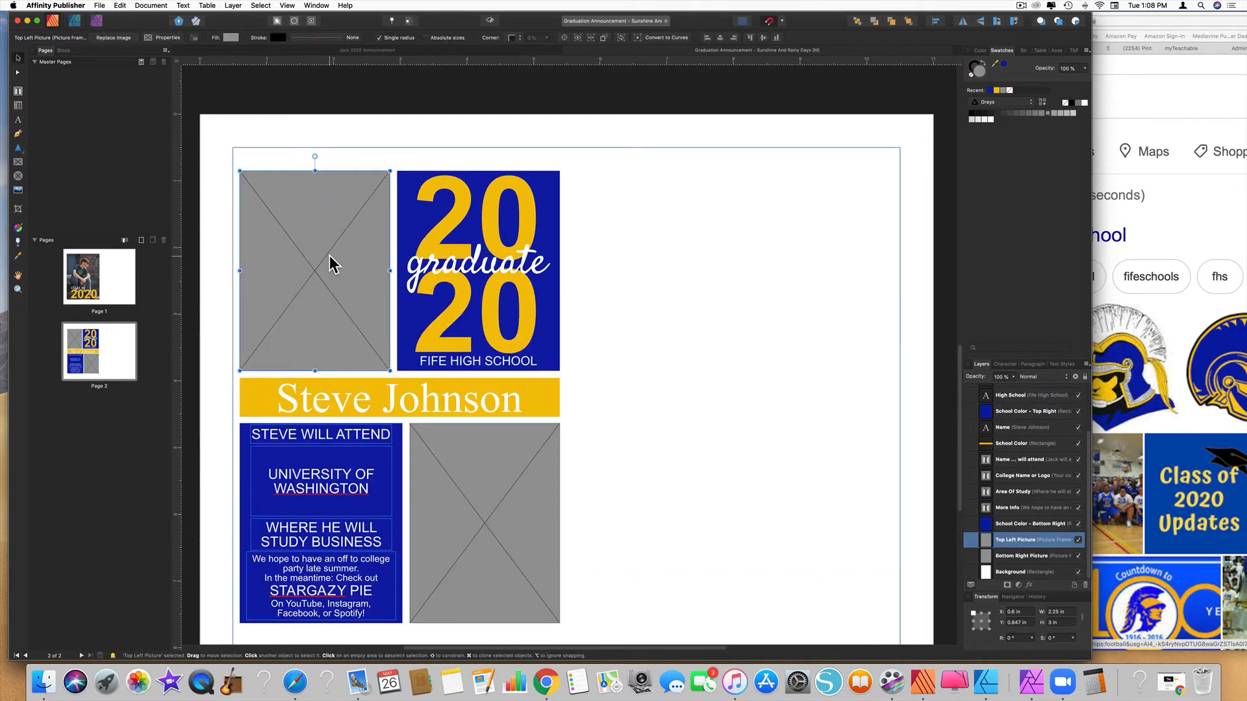
Replace the top-left frame's image with the Stargazy Pie guitarist photo, enlarged and shifted left
left_click(114, 39)
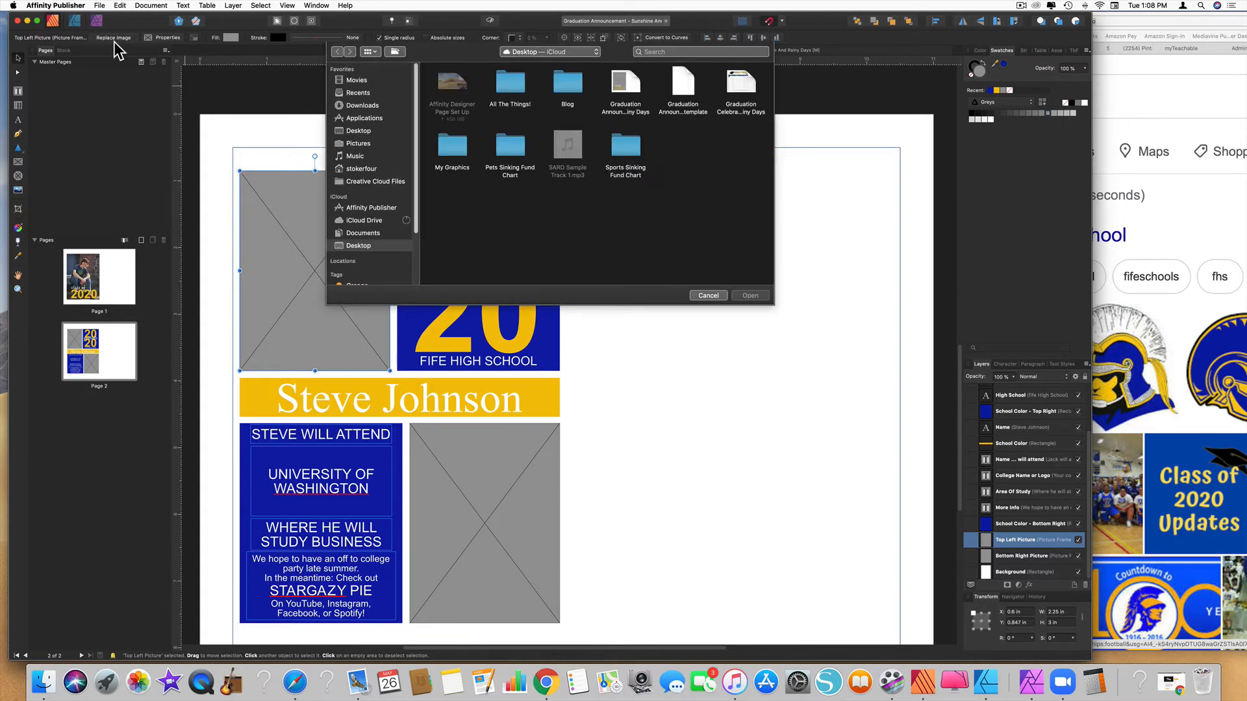
left_click(649, 53)
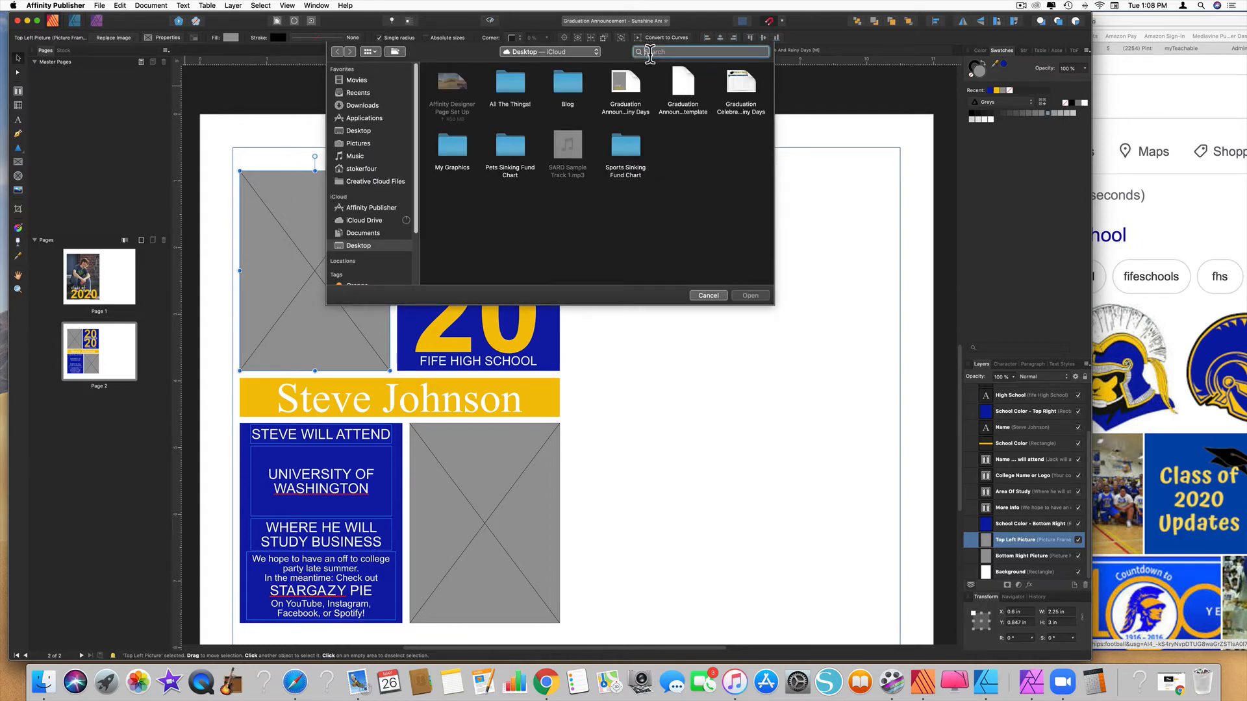
type("jack")
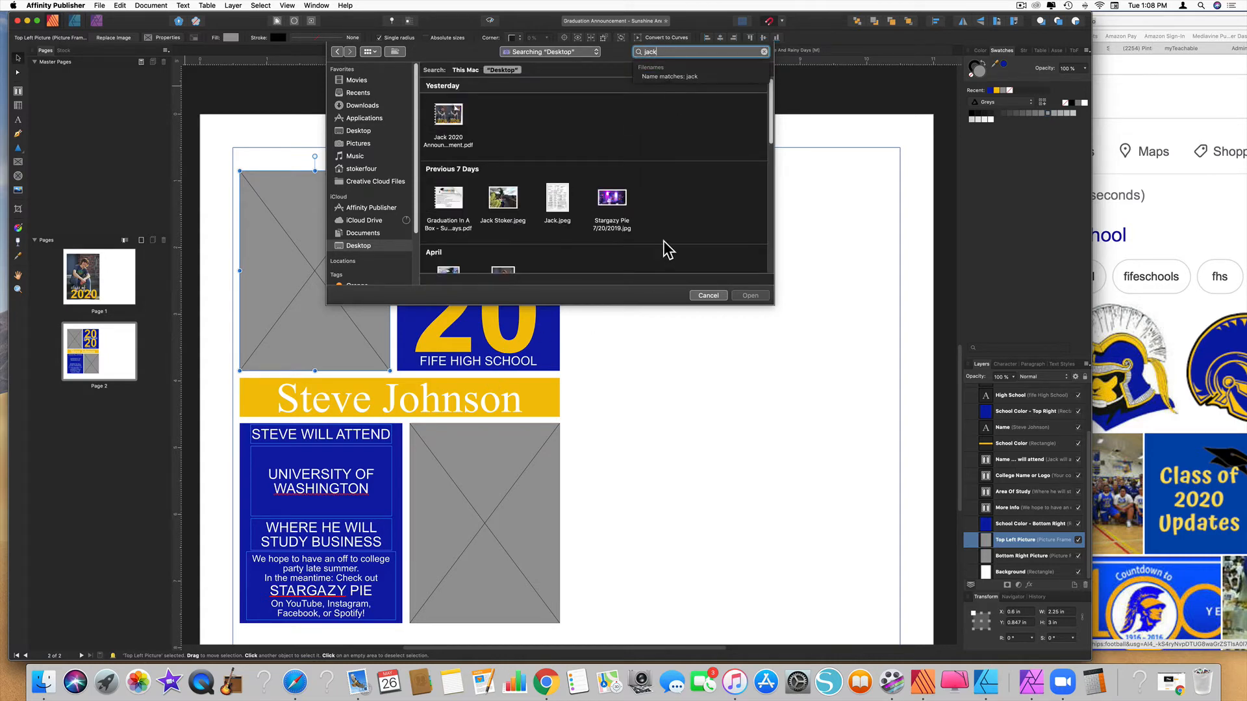
scroll(607, 228, "down", 1)
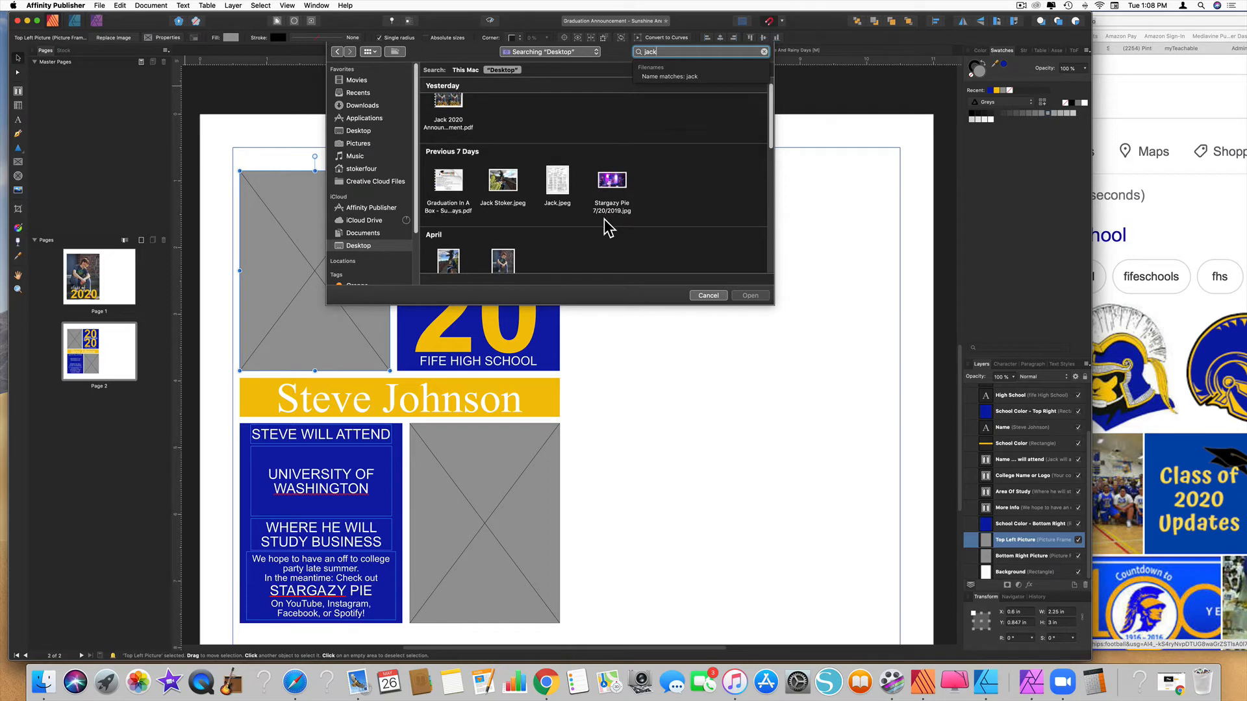
left_click(620, 182)
left_click(754, 297)
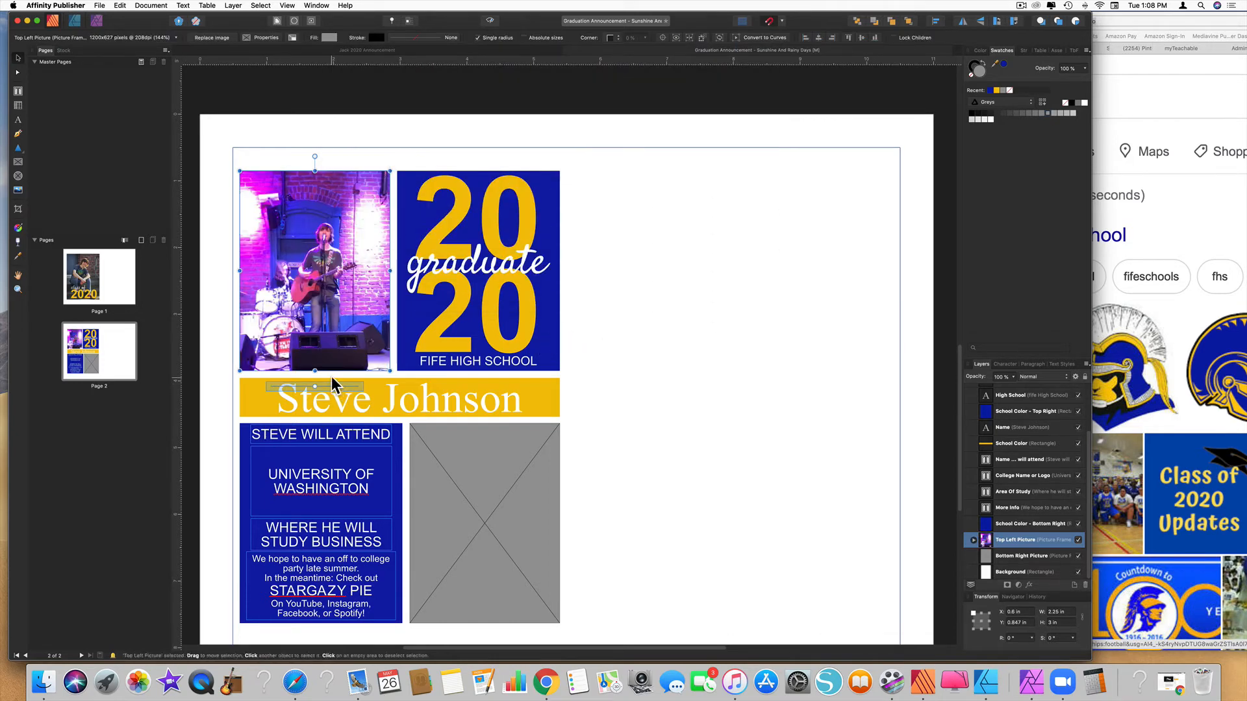
left_click_drag(314, 387, 354, 389)
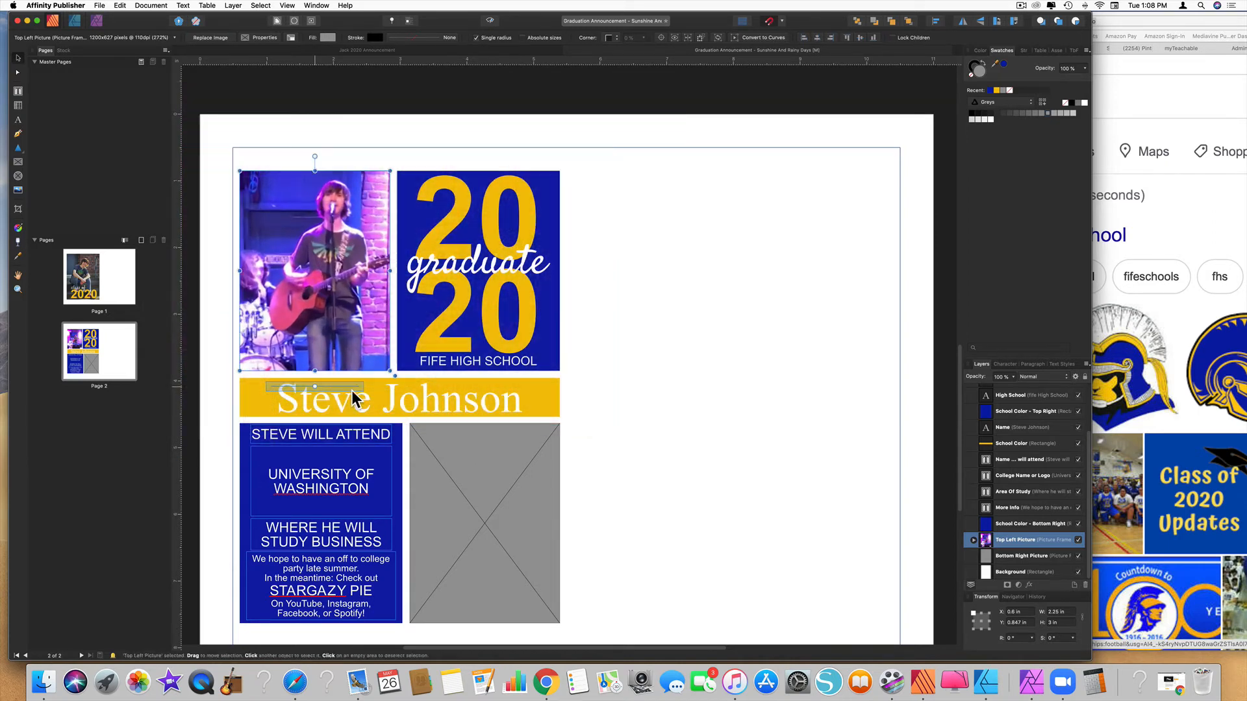
left_click_drag(310, 273, 295, 271)
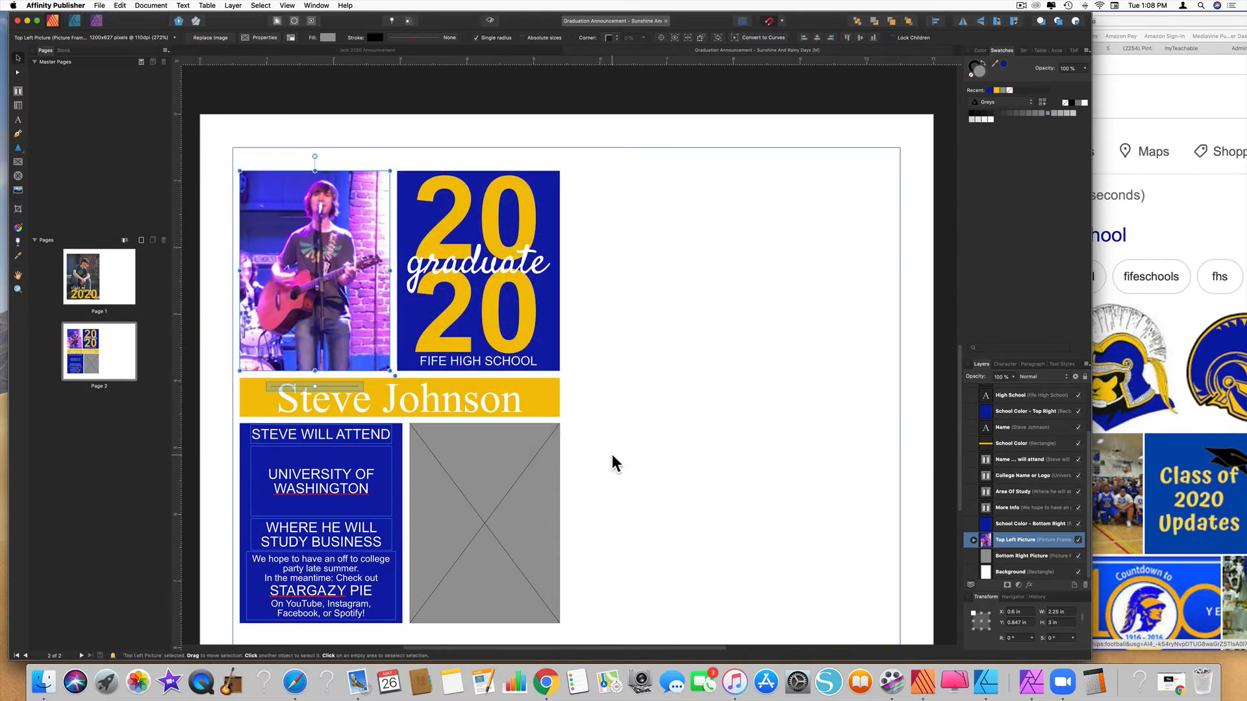
Select page 2's empty bottom-right picture frame and bring up Spotlight search
left_click(687, 507)
scroll(639, 532, "down", 10)
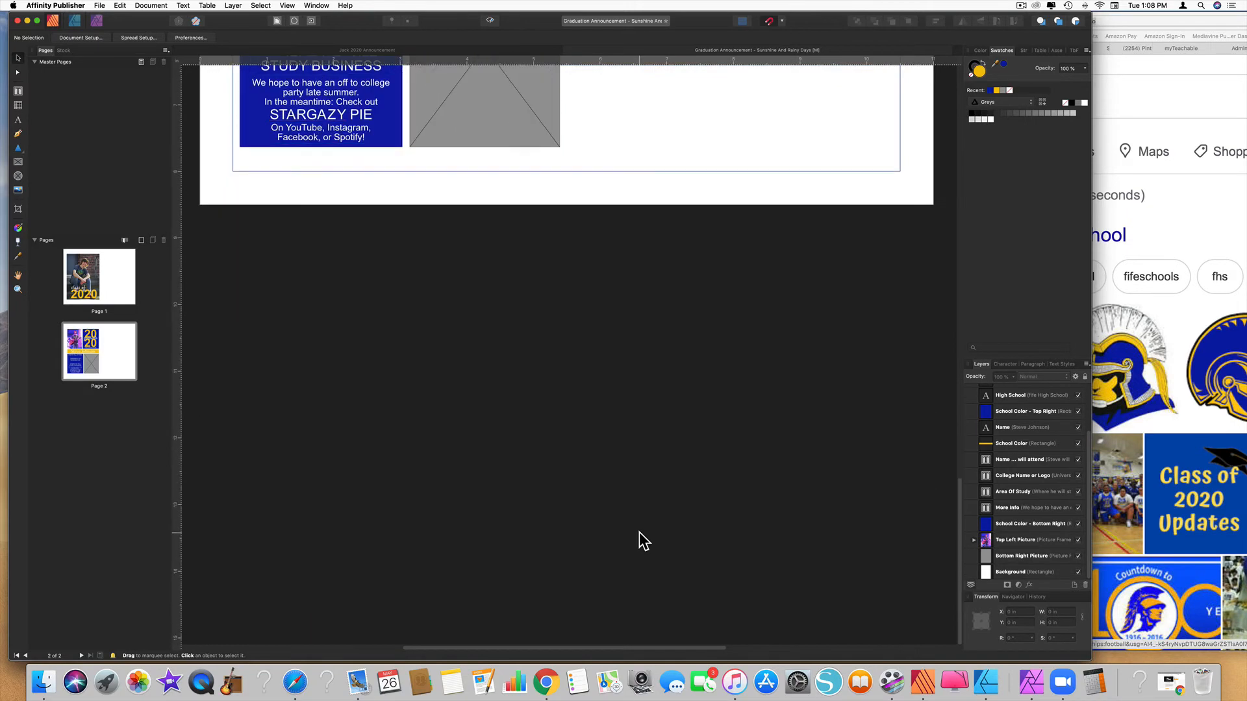
scroll(639, 532, "up", 10)
scroll(639, 531, "down", 5)
left_click(508, 454)
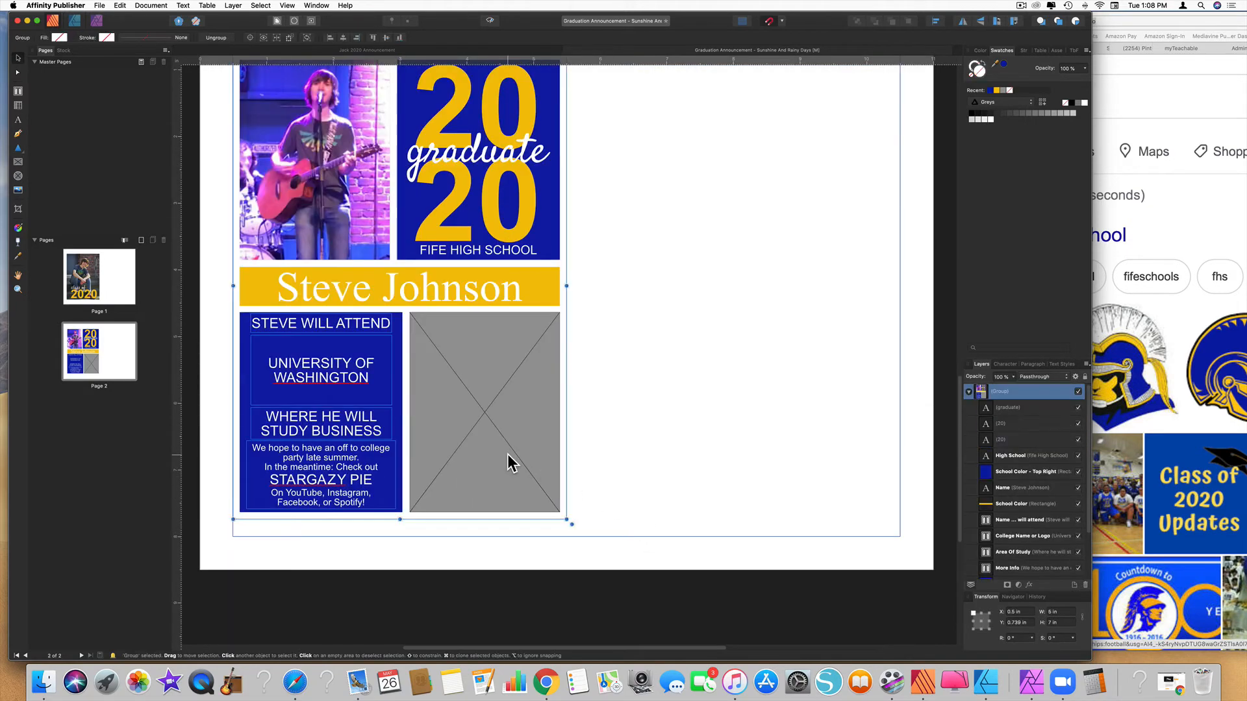
left_click(508, 454)
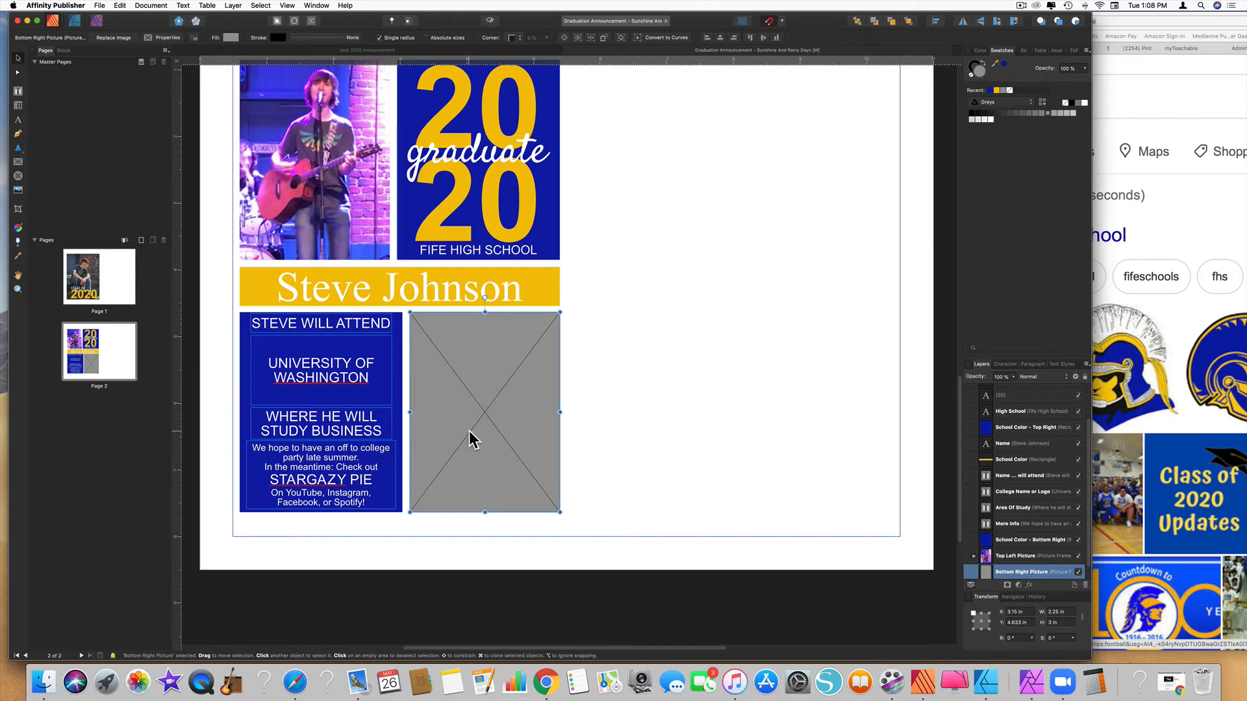
scroll(1029, 538, "down", 1)
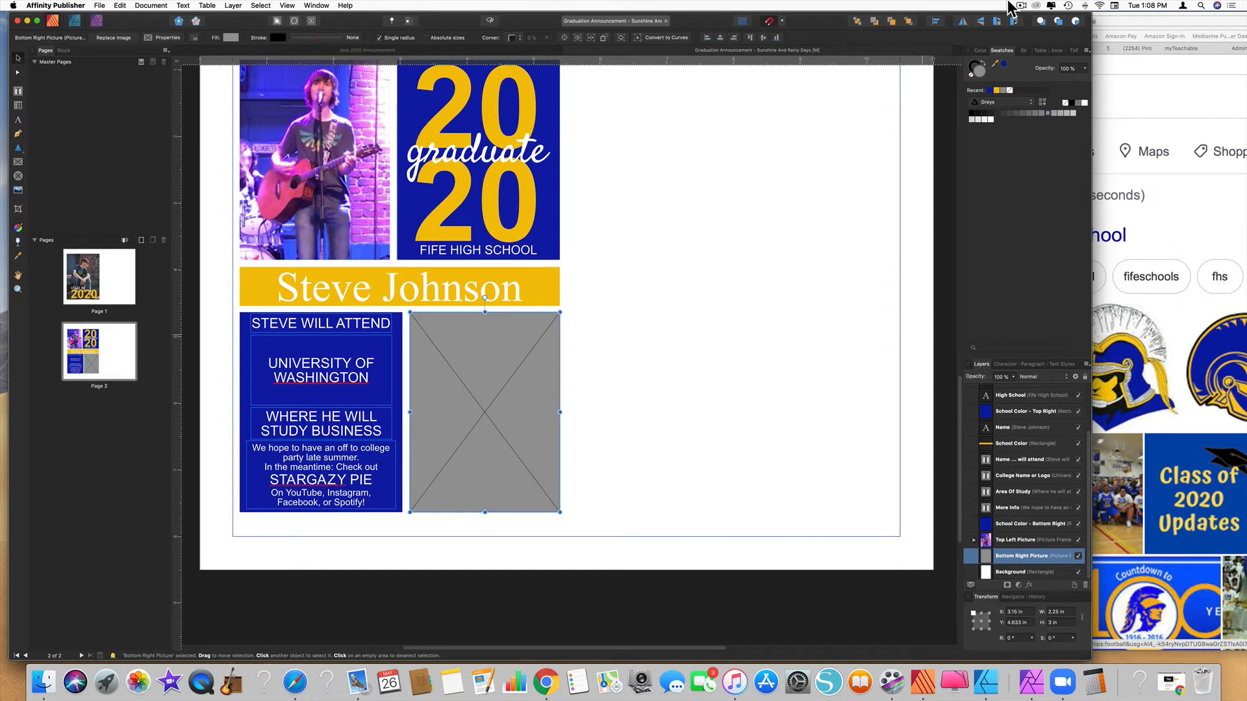
left_click(1201, 6)
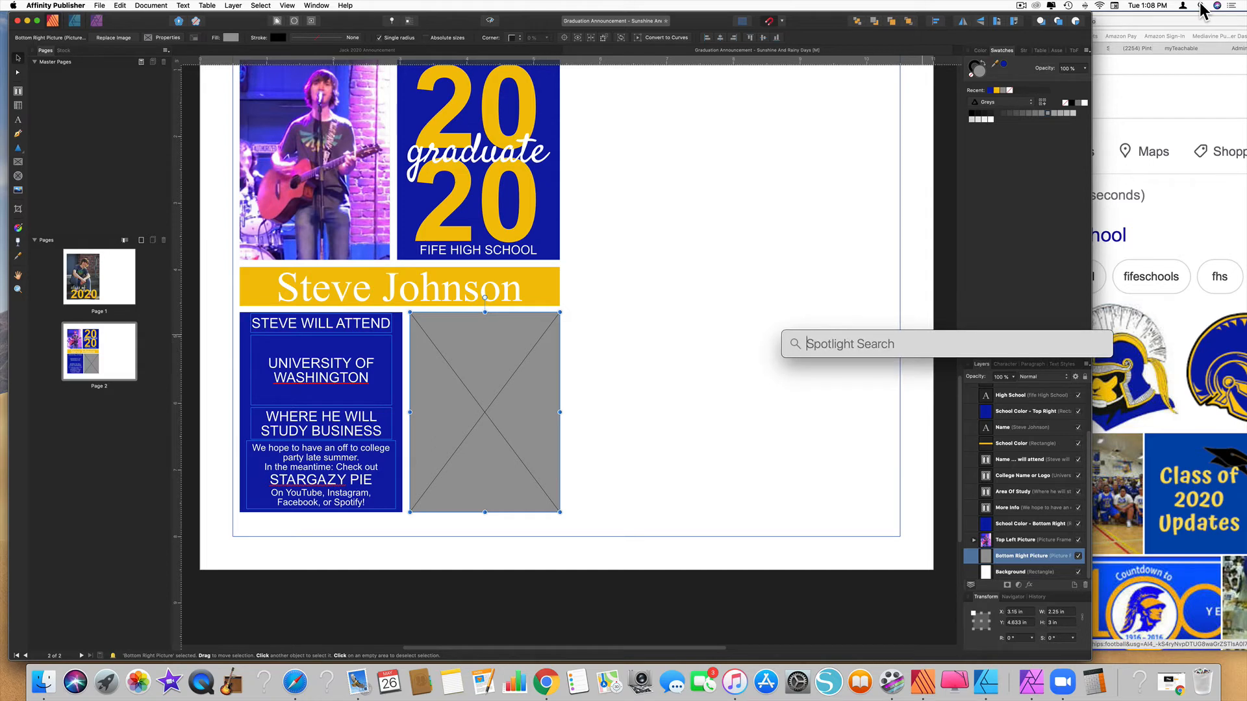
Drag the guitarist-on-a-deck photo from the senior-year folder into the bottom-right frame, then close Finder
type("jack")
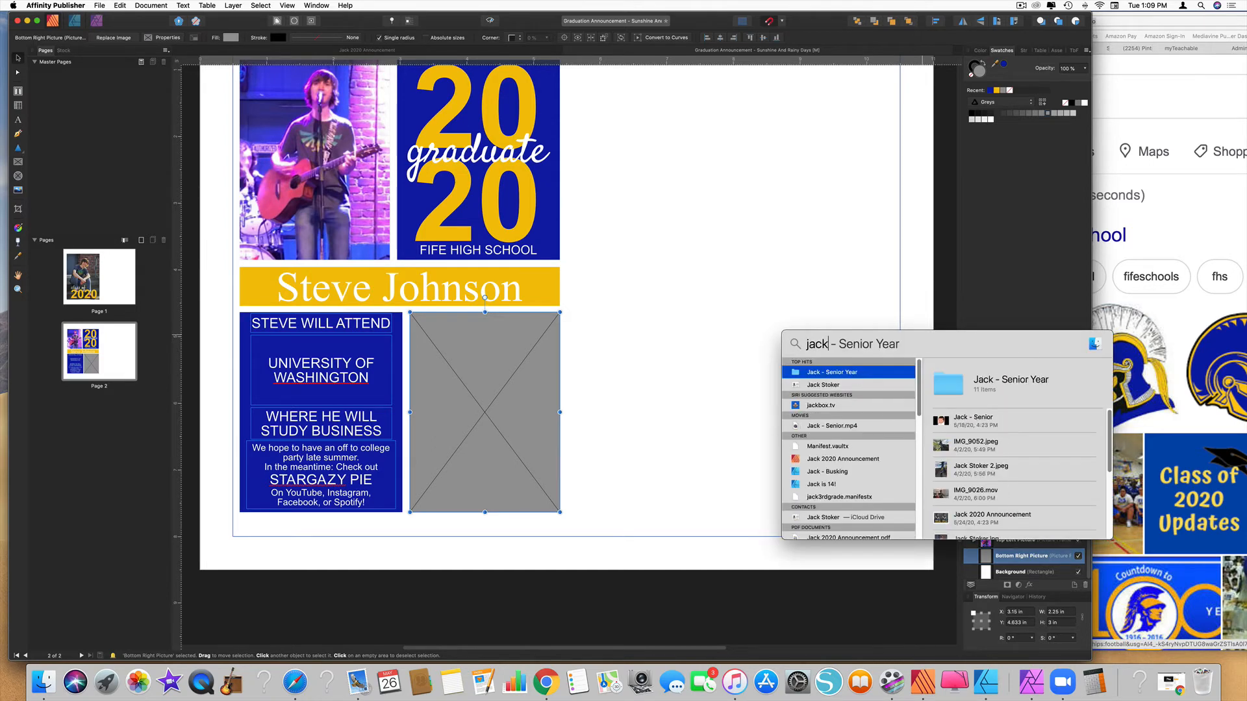
double_click(823, 378)
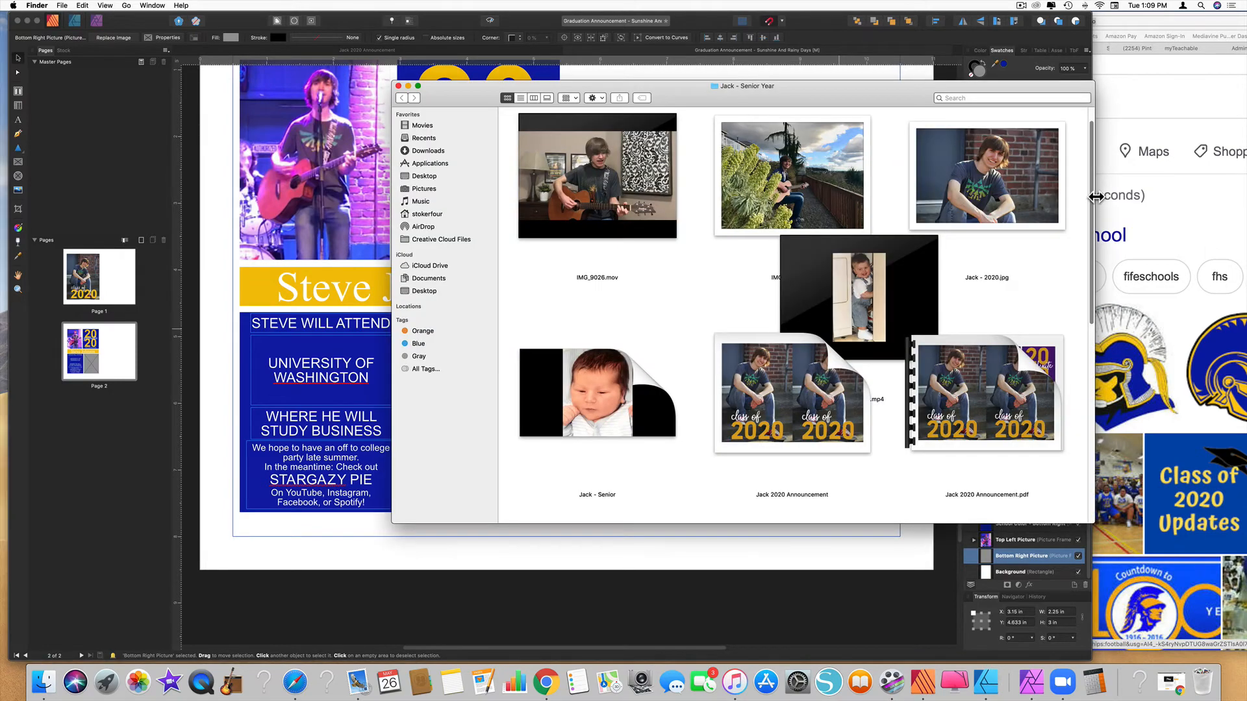
left_click_drag(684, 95, 933, 76)
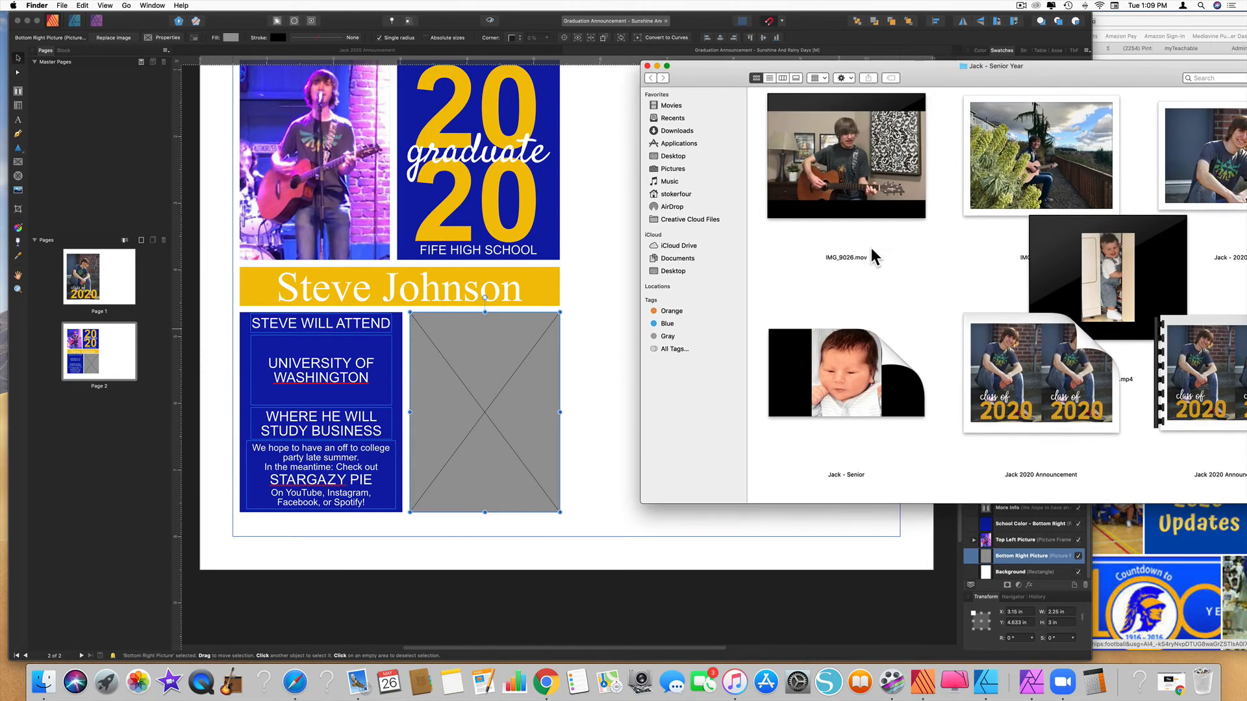
scroll(870, 239, "down", 5)
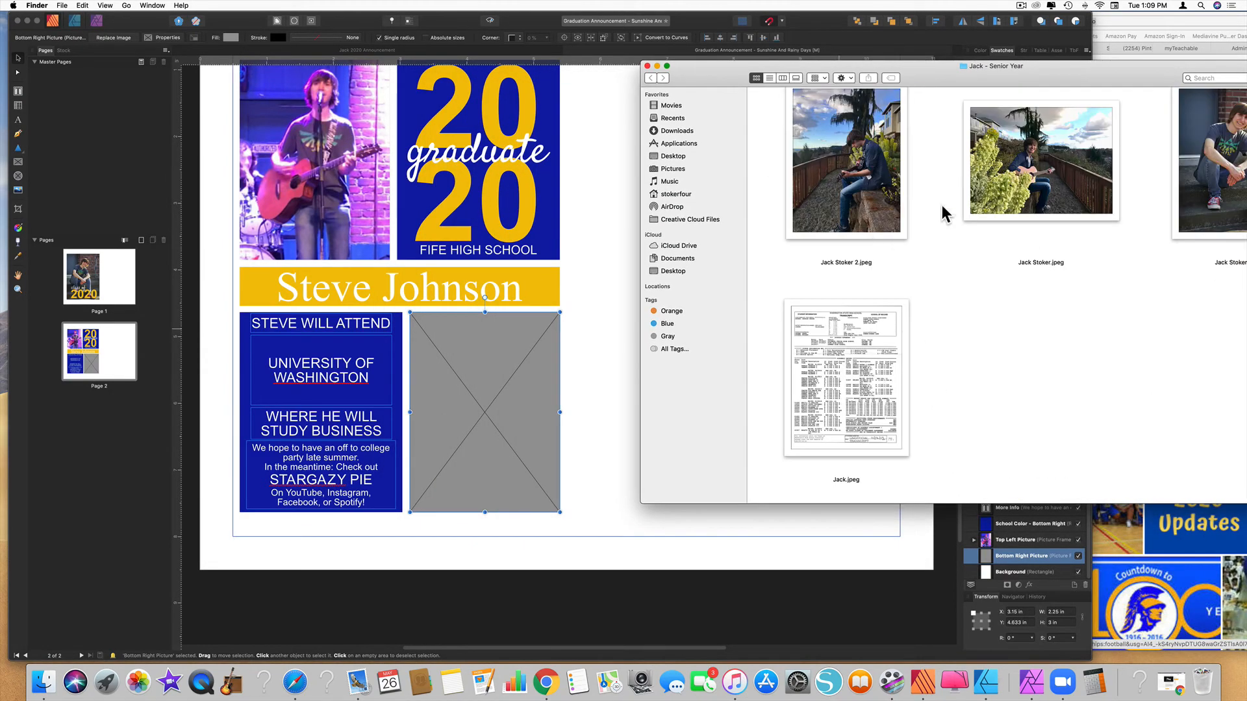
left_click_drag(1026, 170, 549, 408)
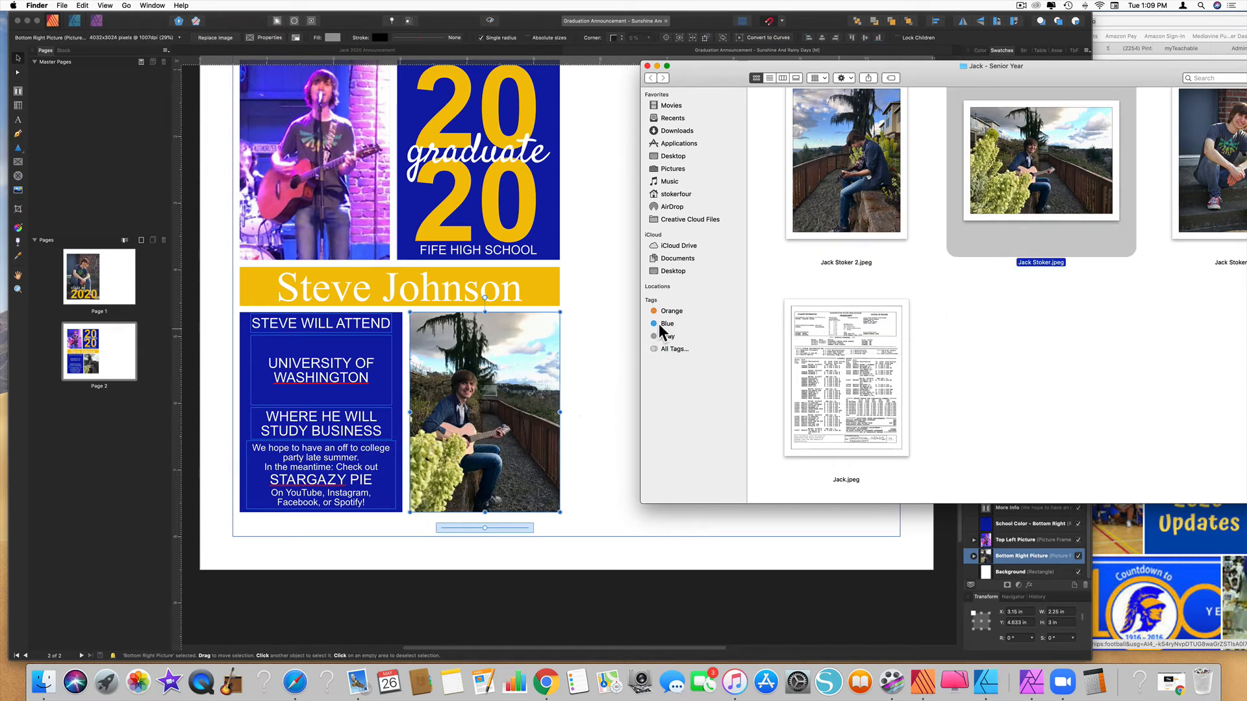
left_click(648, 66)
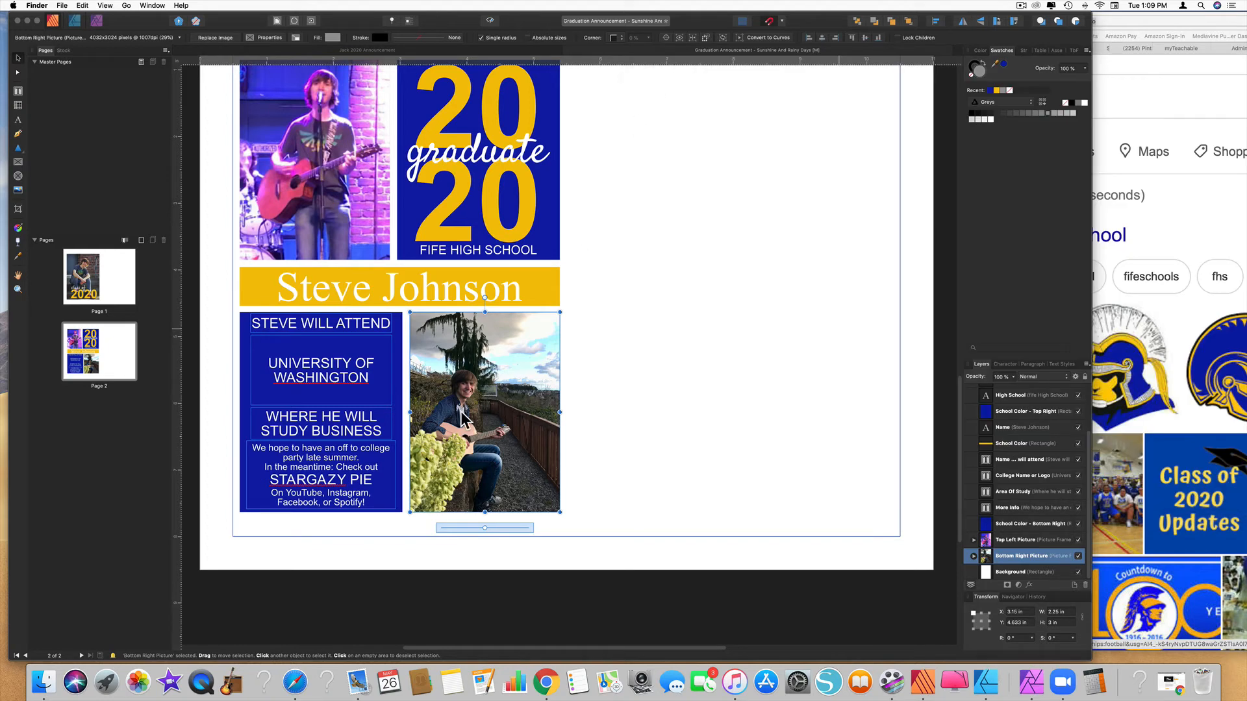
Enlarge the bottom-right photo within its frame and move it up
left_click_drag(485, 528, 514, 527)
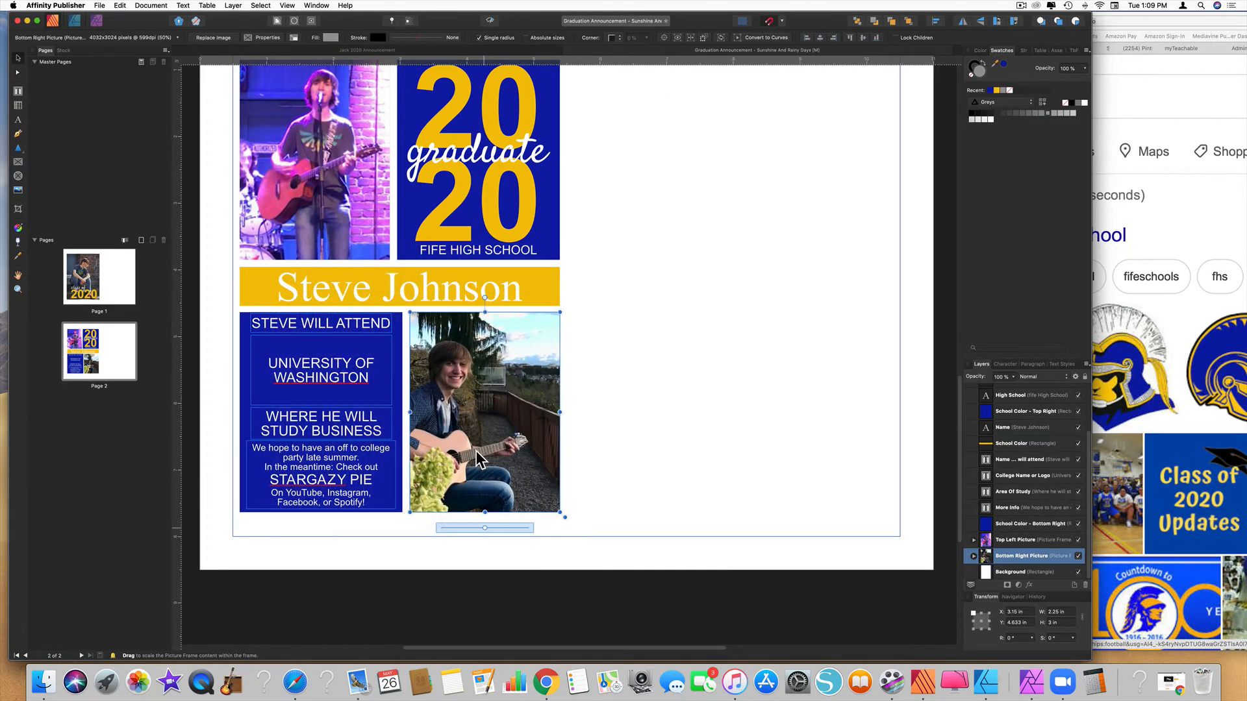
right_click(484, 411)
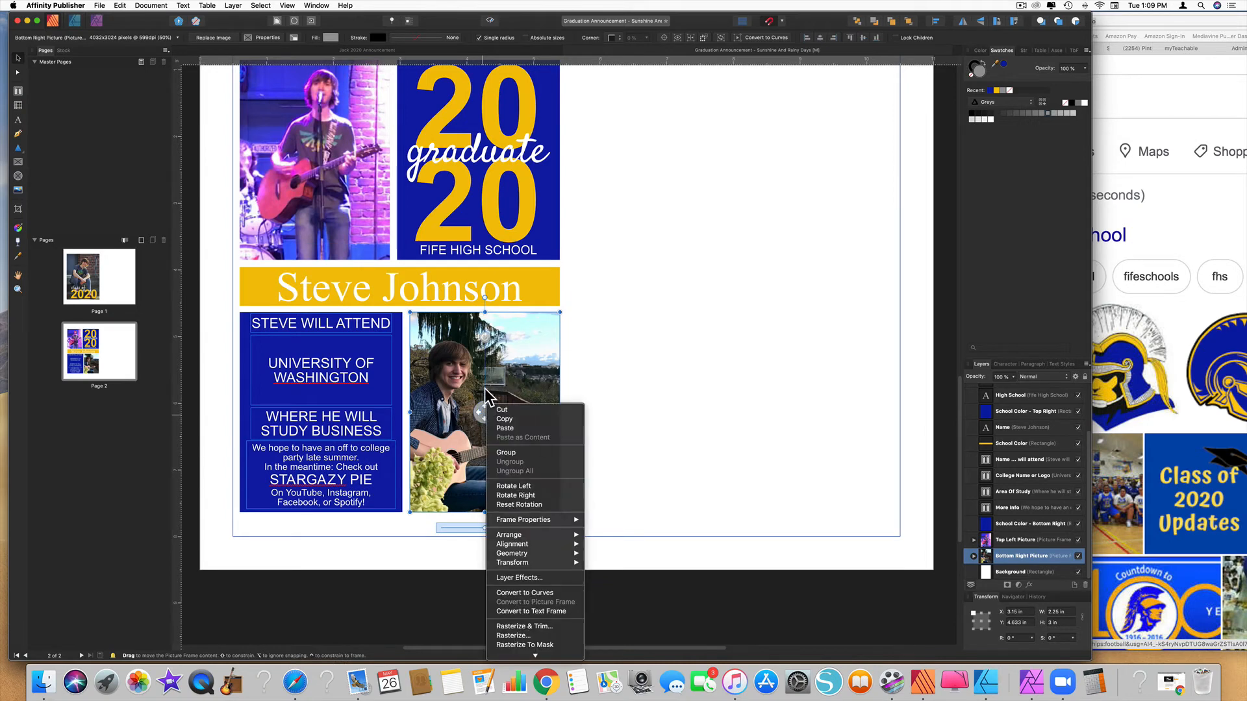
key("Escape")
left_click_drag(484, 411, 485, 384)
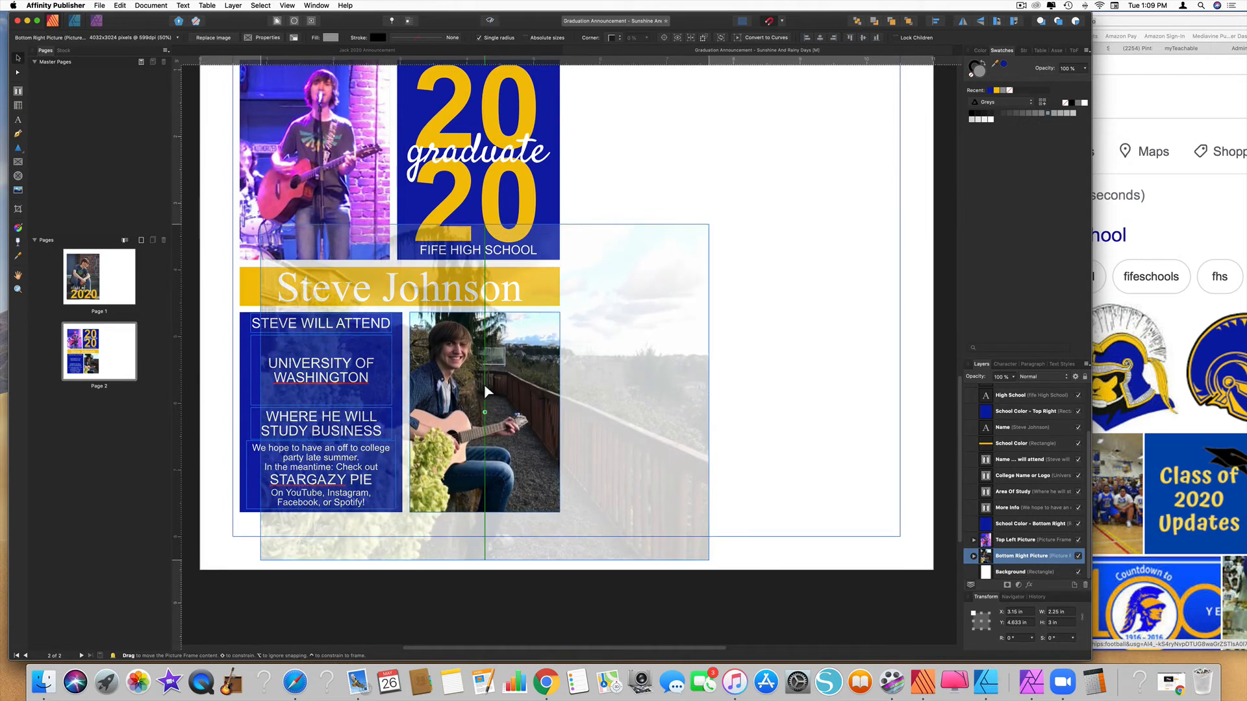
left_click(715, 415)
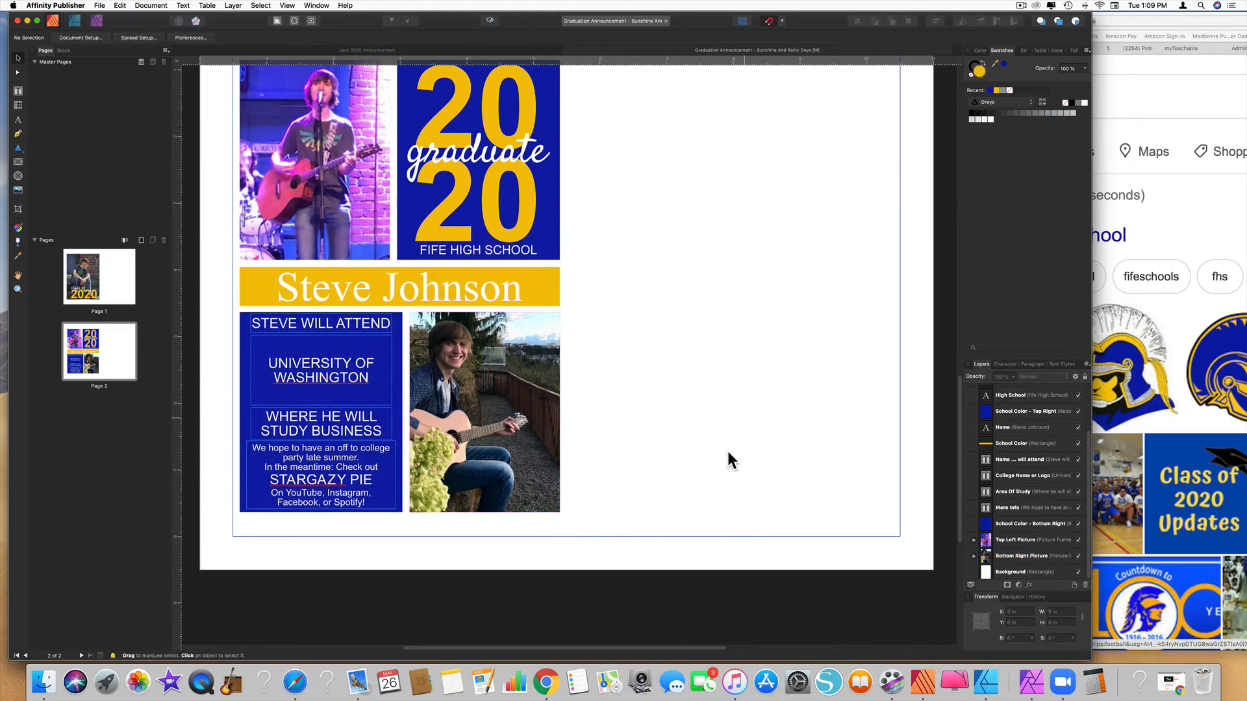
Duplicate page 1's class of 2020 photo group to the right, snapped flush against the original
scroll(648, 439, "up", 10)
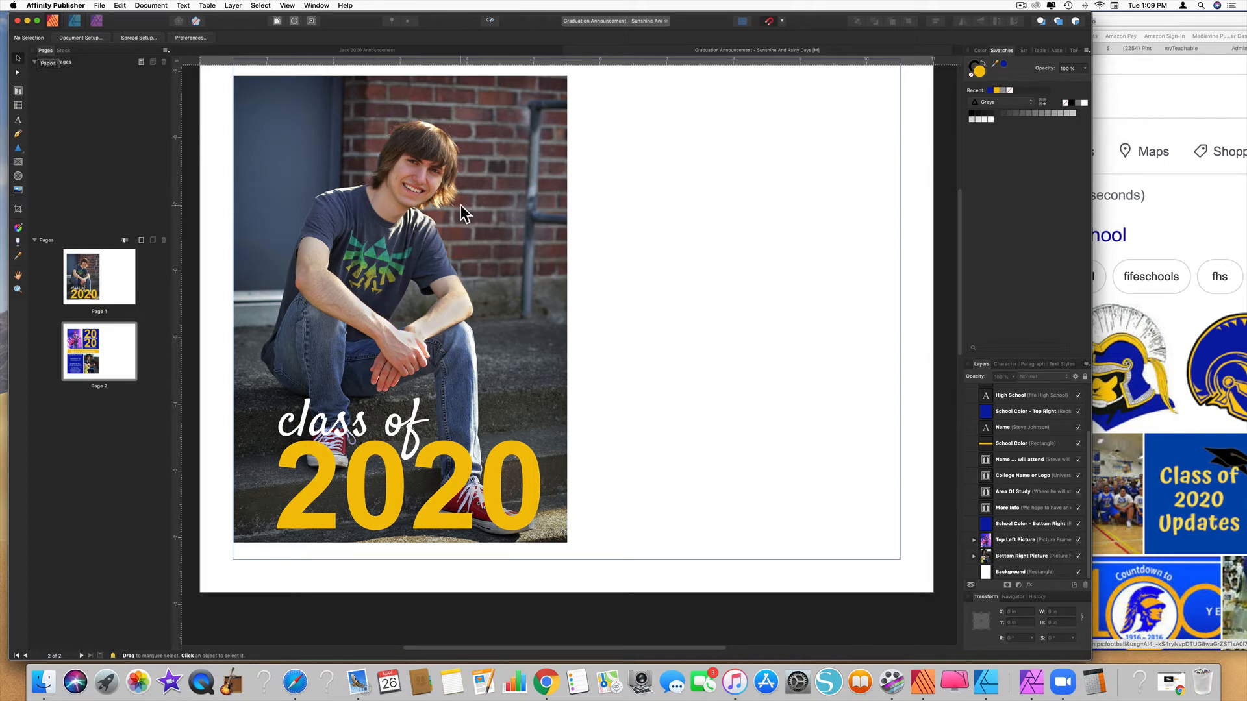
left_click(434, 295)
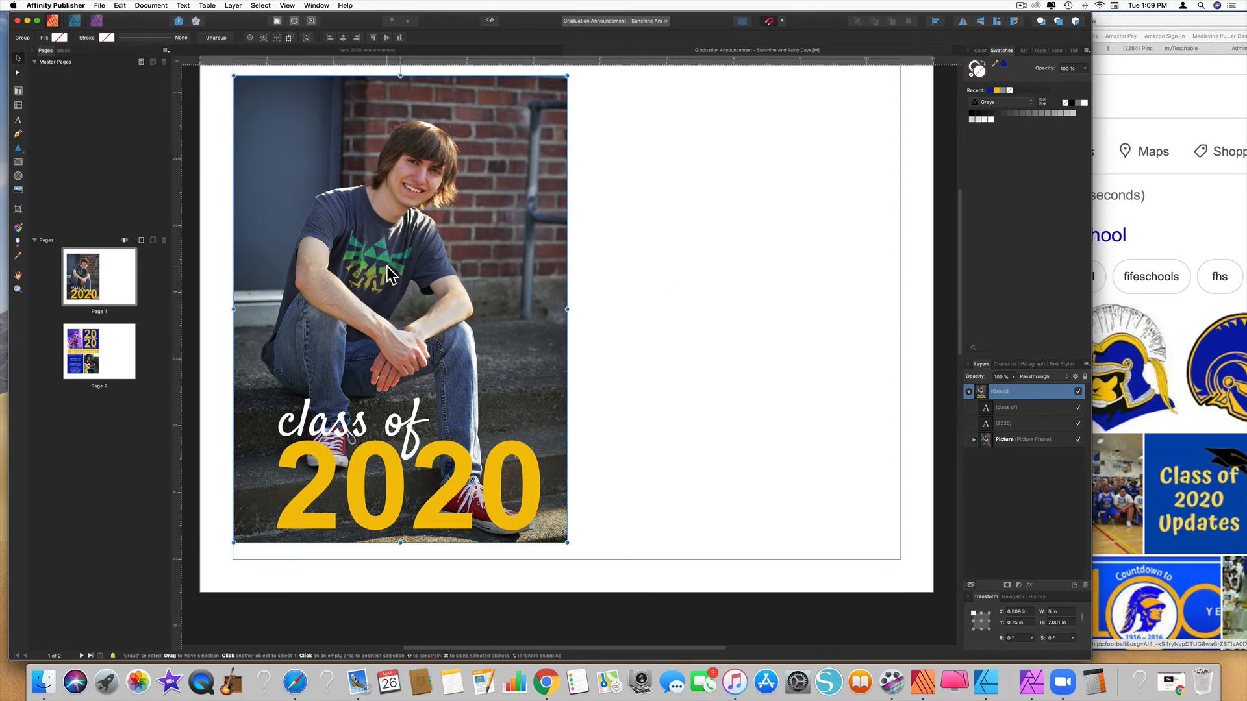
mouse_move(364, 290)
left_mouse_down()
mouse_move(736, 290)
mouse_move(693, 282)
left_mouse_up()
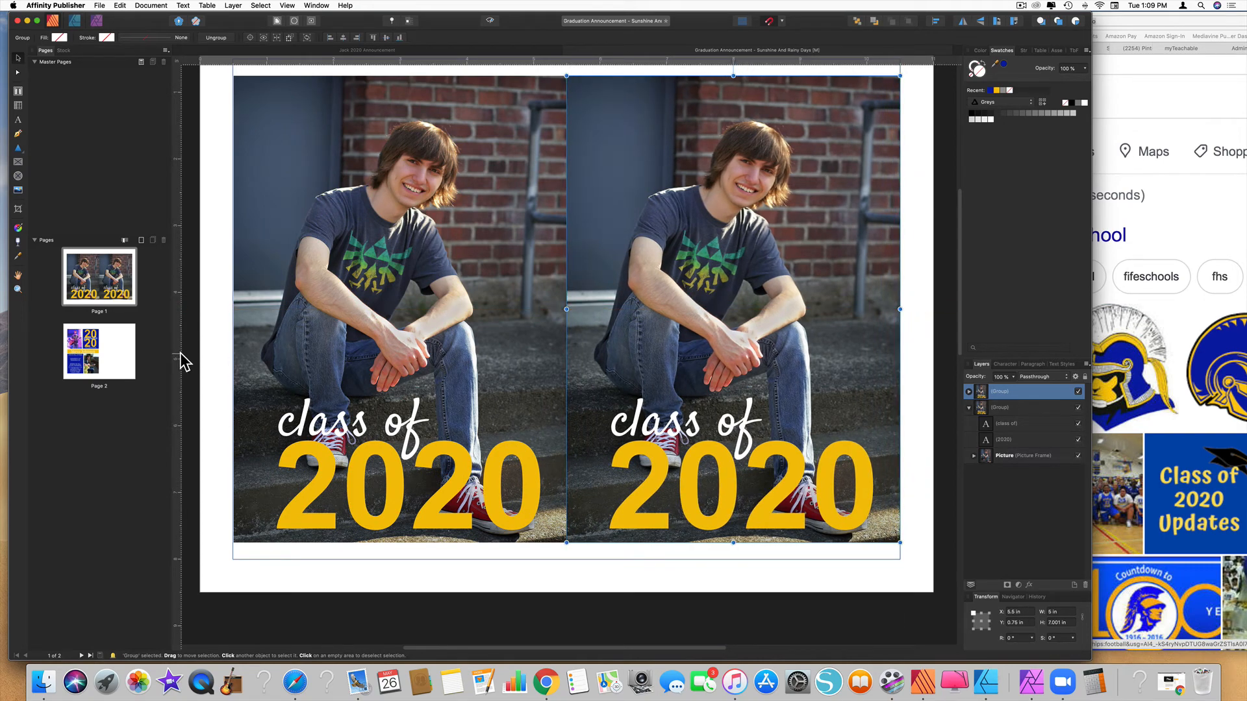
scroll(378, 363, "up", 2)
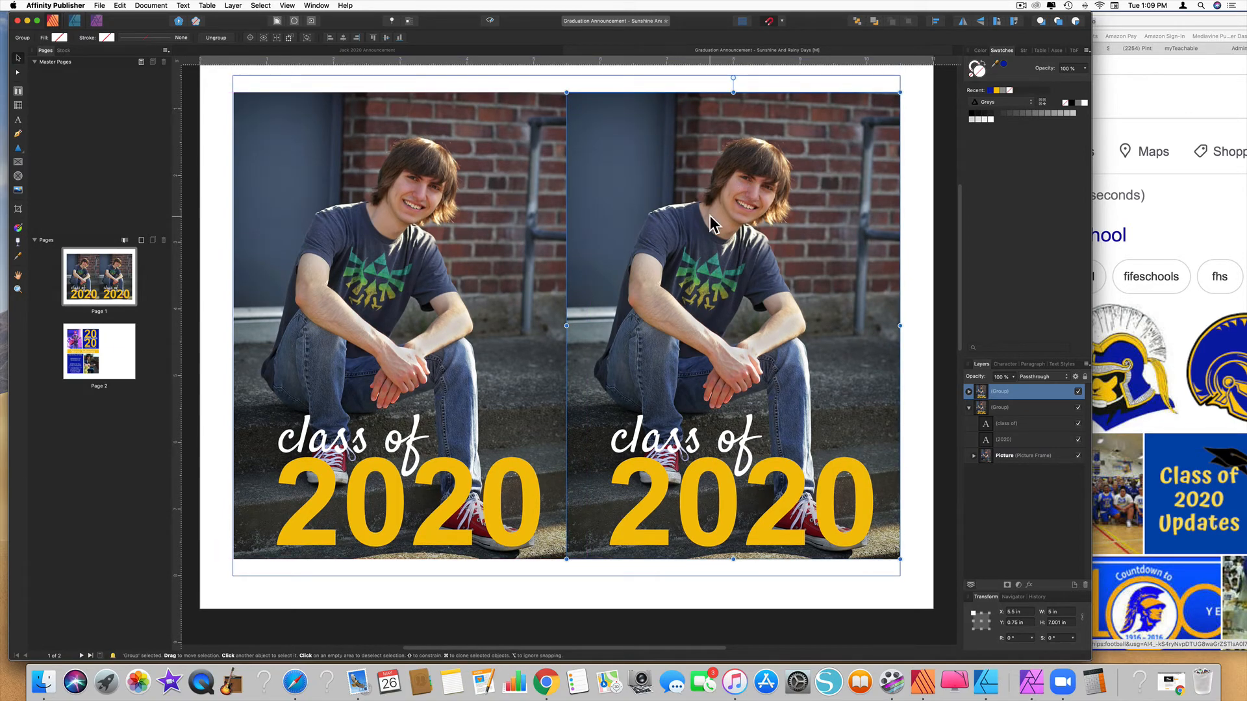
mouse_move(709, 216)
left_mouse_down()
mouse_move(726, 213)
mouse_move(712, 213)
left_mouse_up()
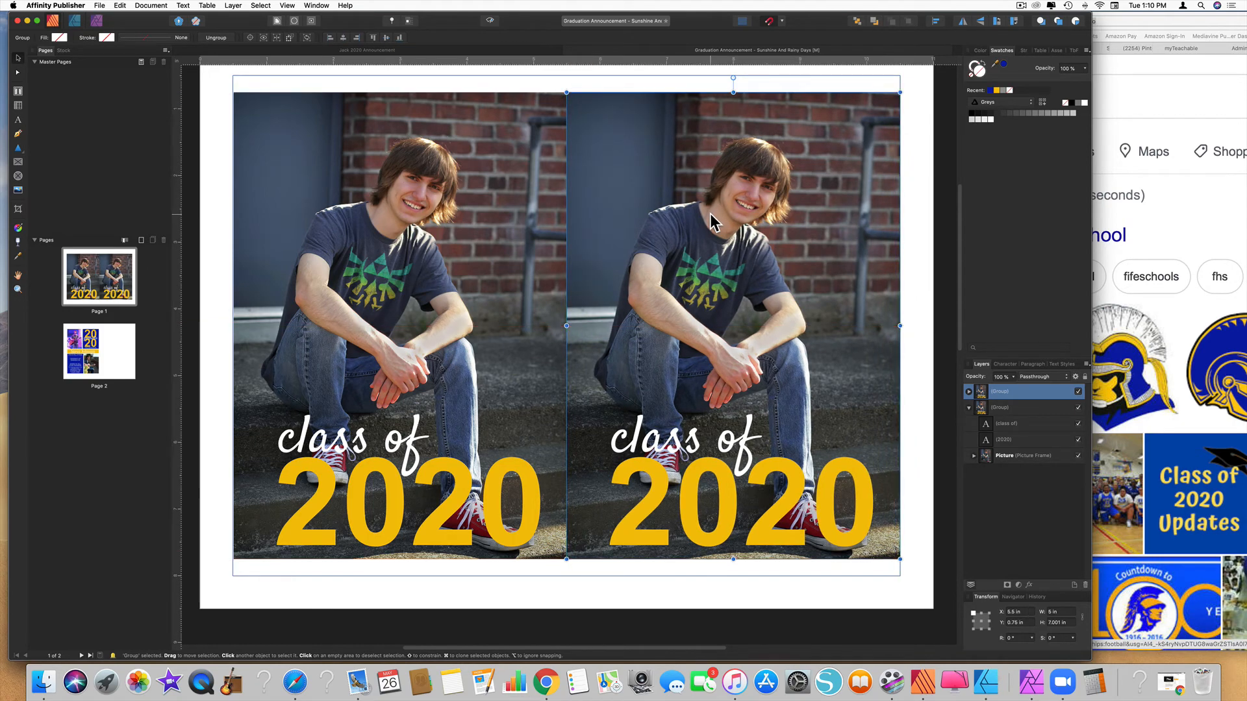
mouse_move(788, 211)
left_mouse_down()
mouse_move(754, 194)
mouse_move(828, 196)
mouse_move(807, 195)
mouse_move(812, 166)
mouse_move(812, 185)
mouse_move(806, 164)
mouse_move(767, 199)
left_mouse_up()
left_click(769, 22)
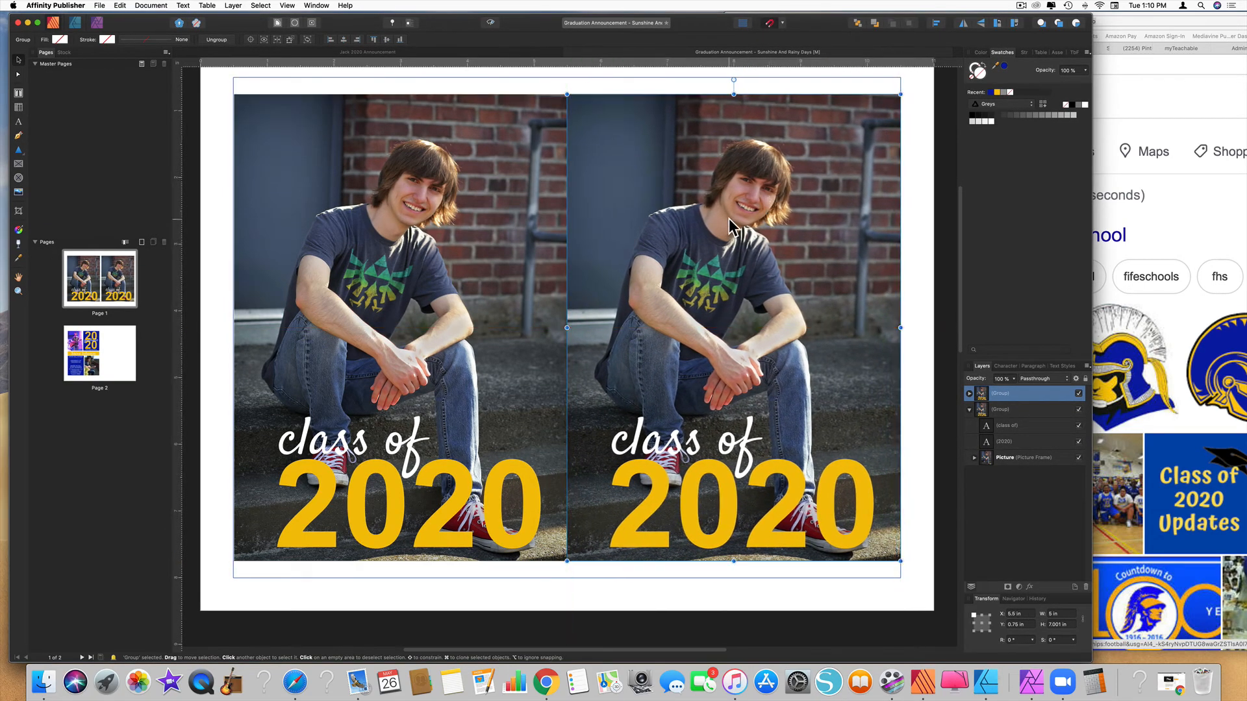
scroll(709, 232, "down", 10)
scroll(711, 233, "down", 5)
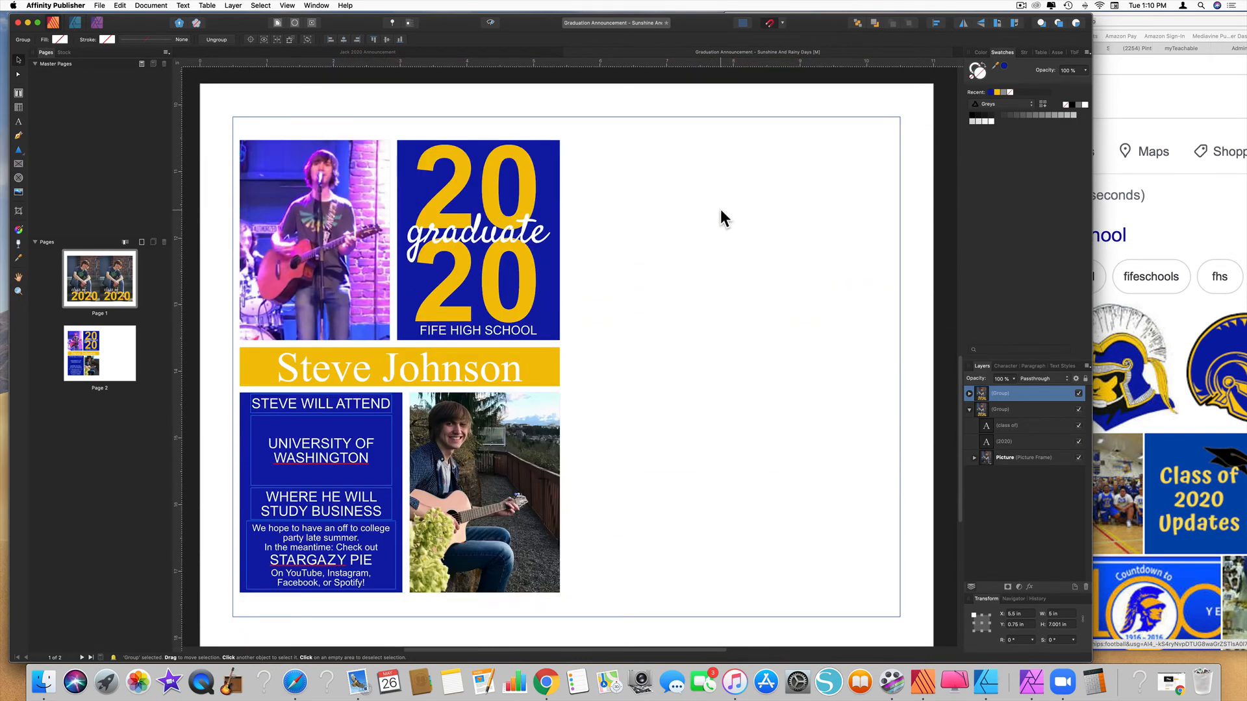
Option-drag a duplicate of the page 2 announcement group onto the page's right half
left_click(473, 234)
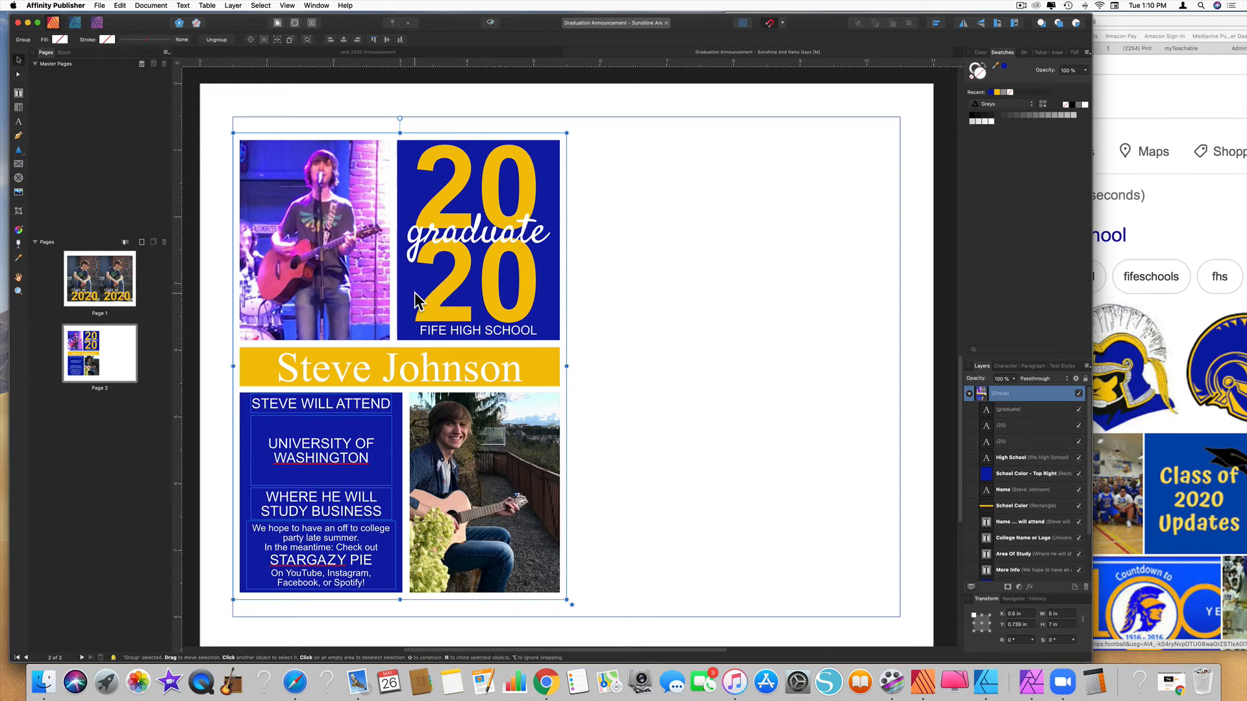
left_click_drag(416, 300, 754, 308)
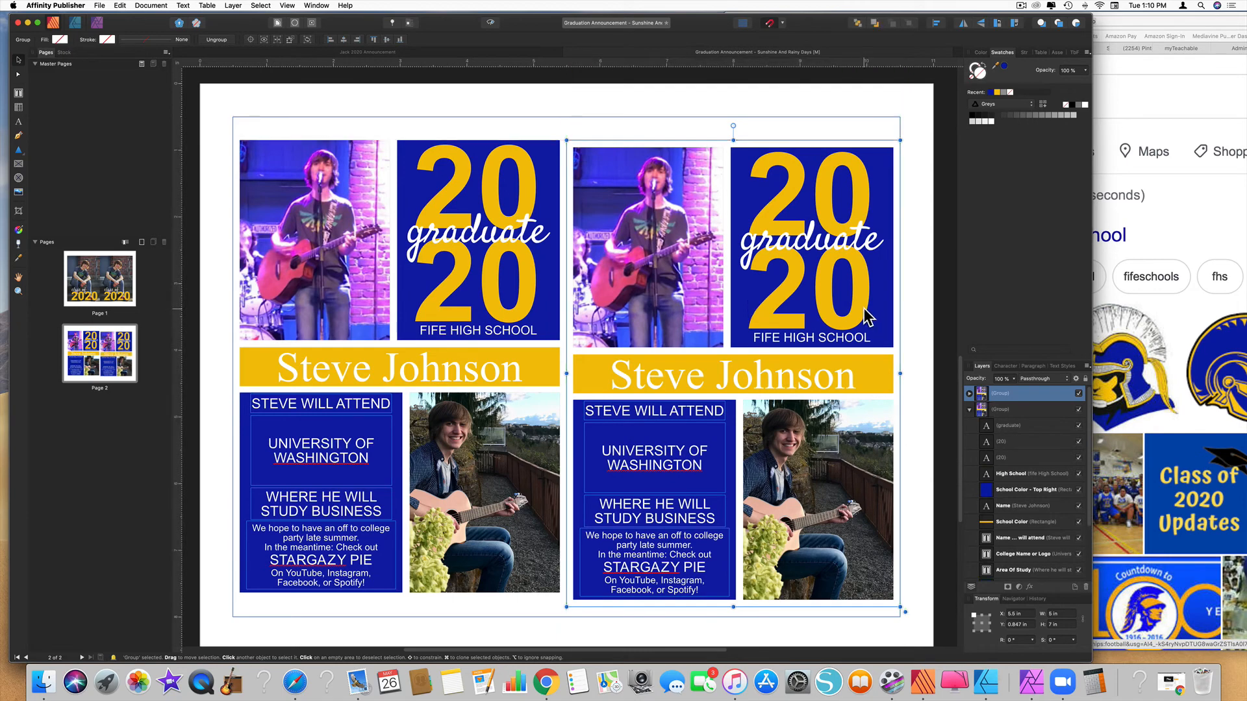
left_click(669, 109)
scroll(584, 252, "up", 10)
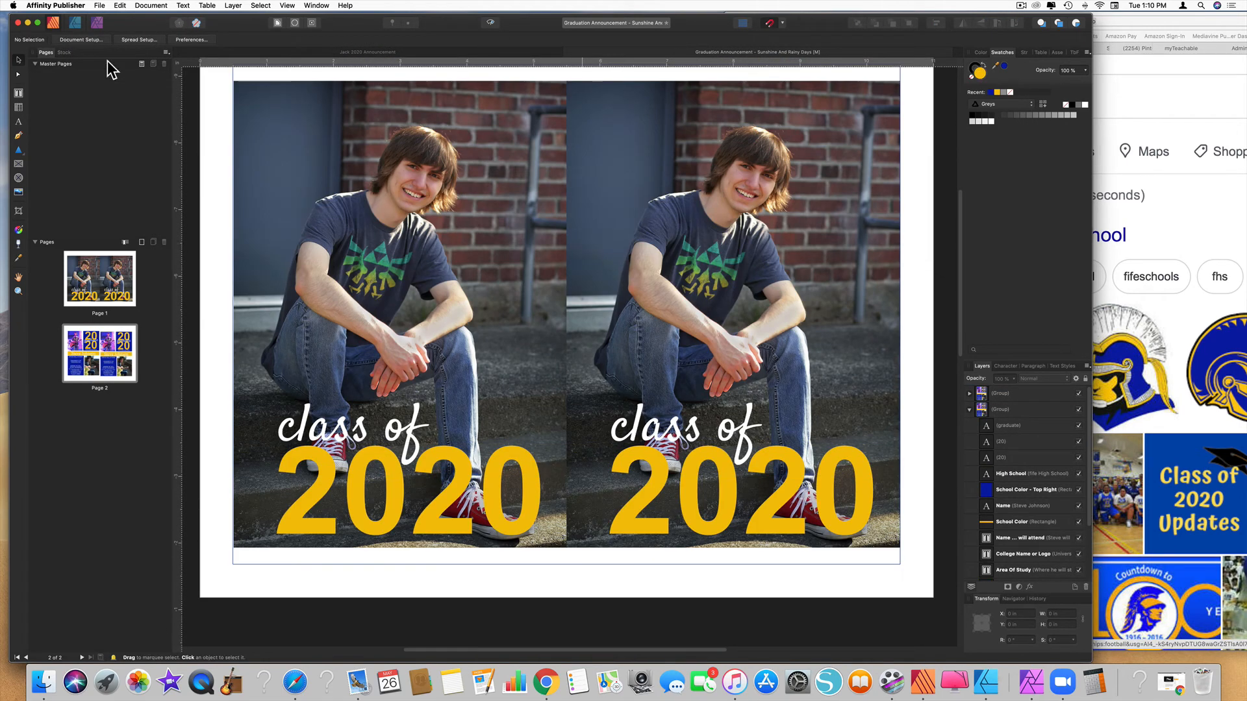
Save a copy named 'Graduation Announcement 1 - Sunshine And Rainy Days'
left_click(99, 5)
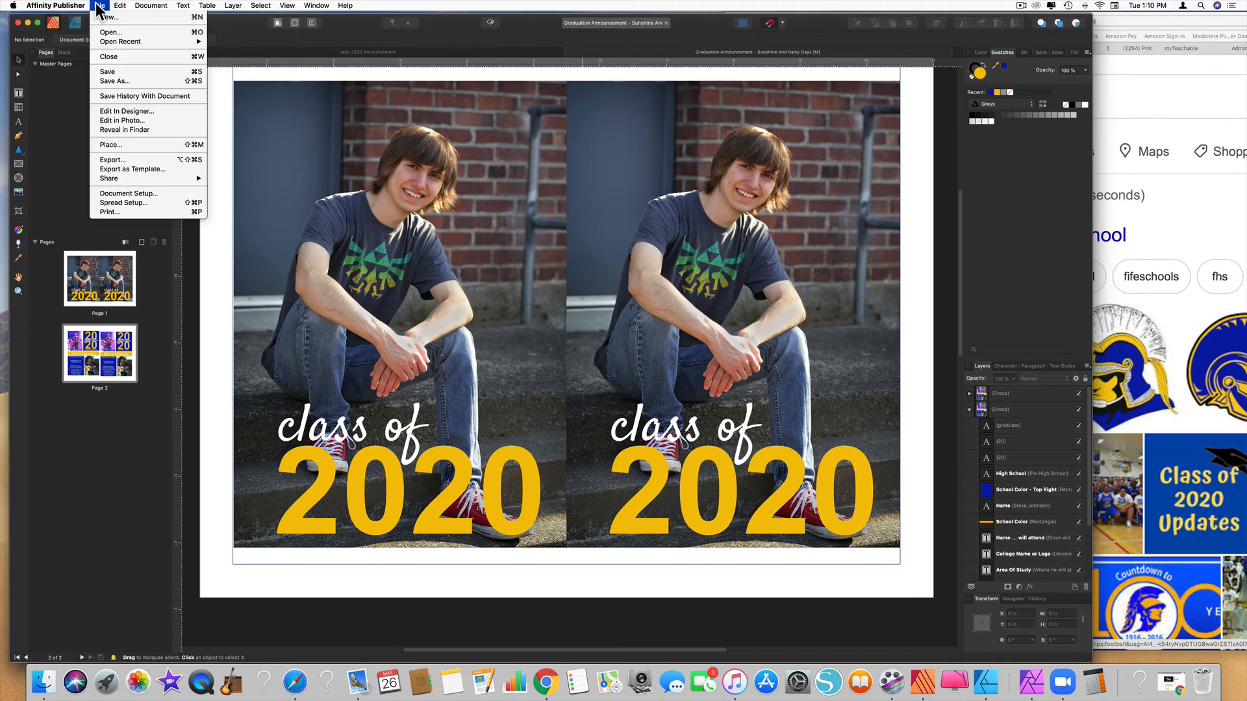
left_click(130, 82)
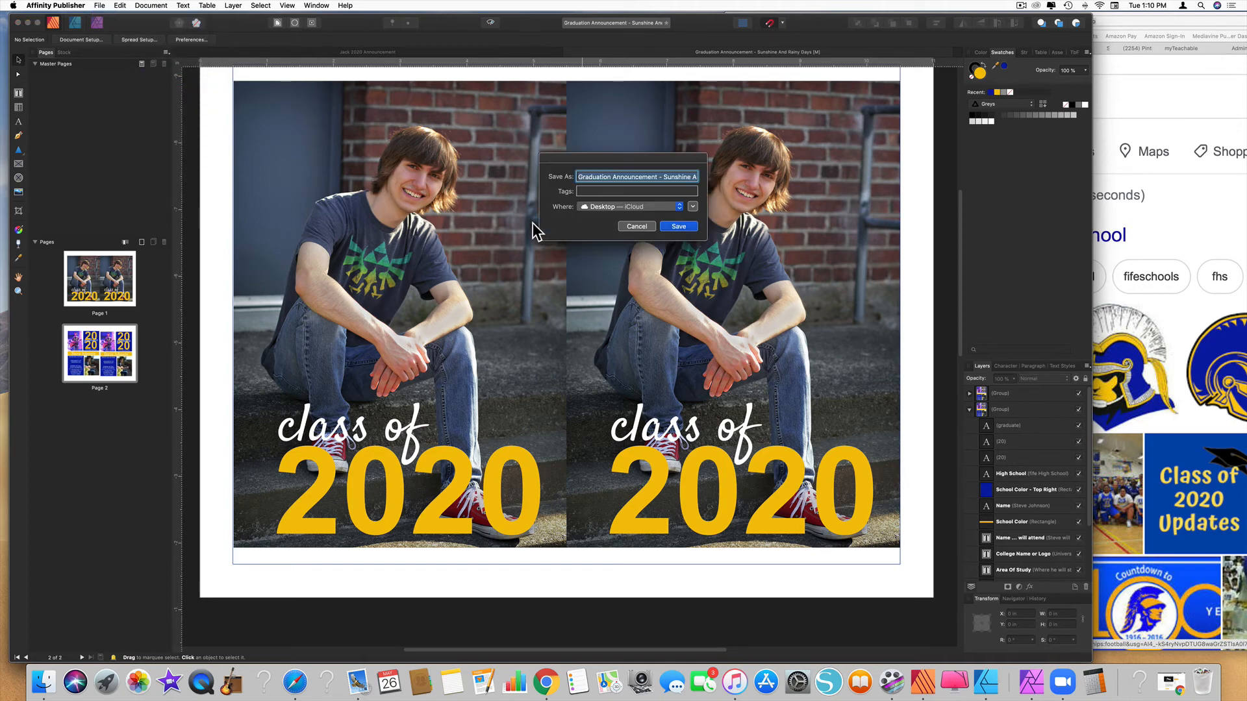
left_click(662, 176)
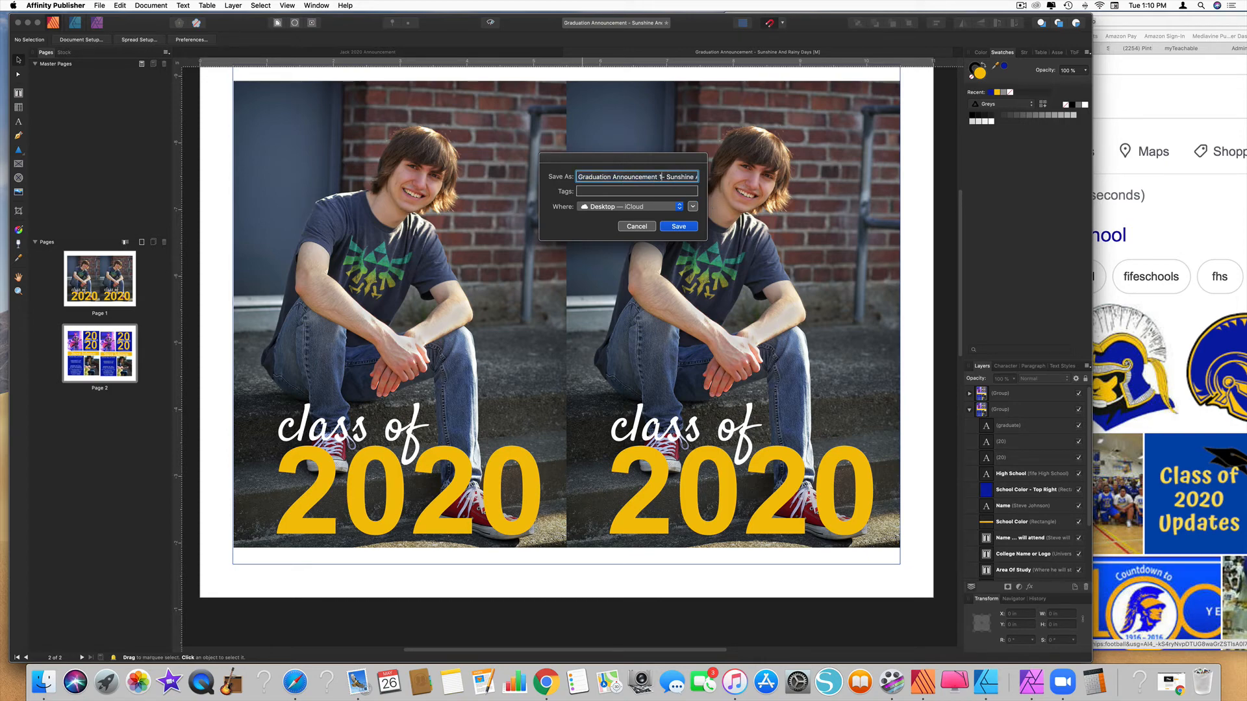
left_click(678, 227)
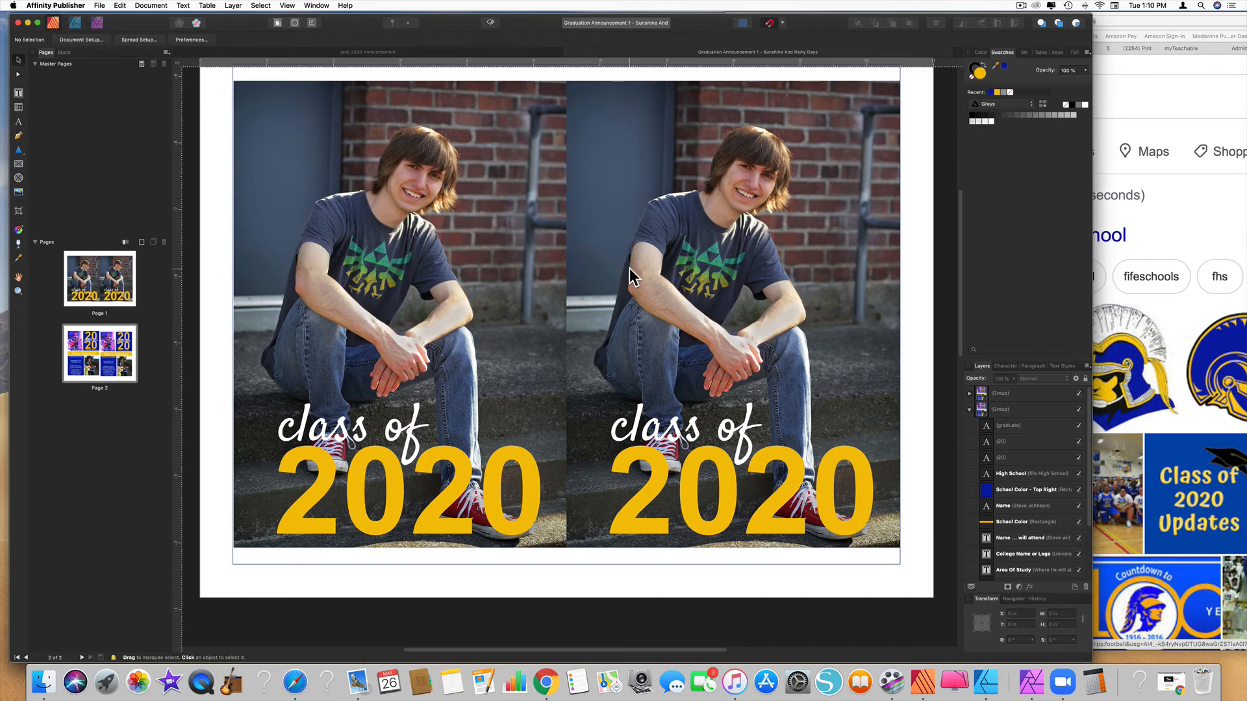
Export all pages as a PDF (for print) to the Desktop, then minimize Safari
left_click(99, 6)
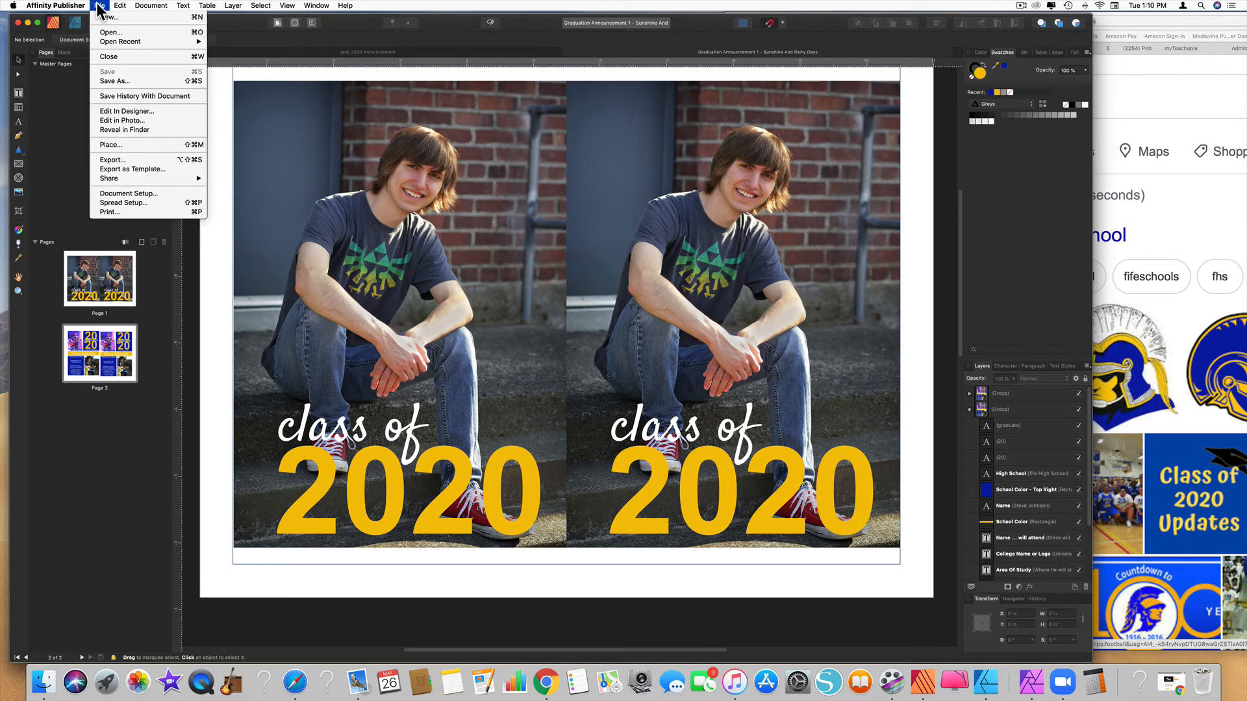
left_click(124, 159)
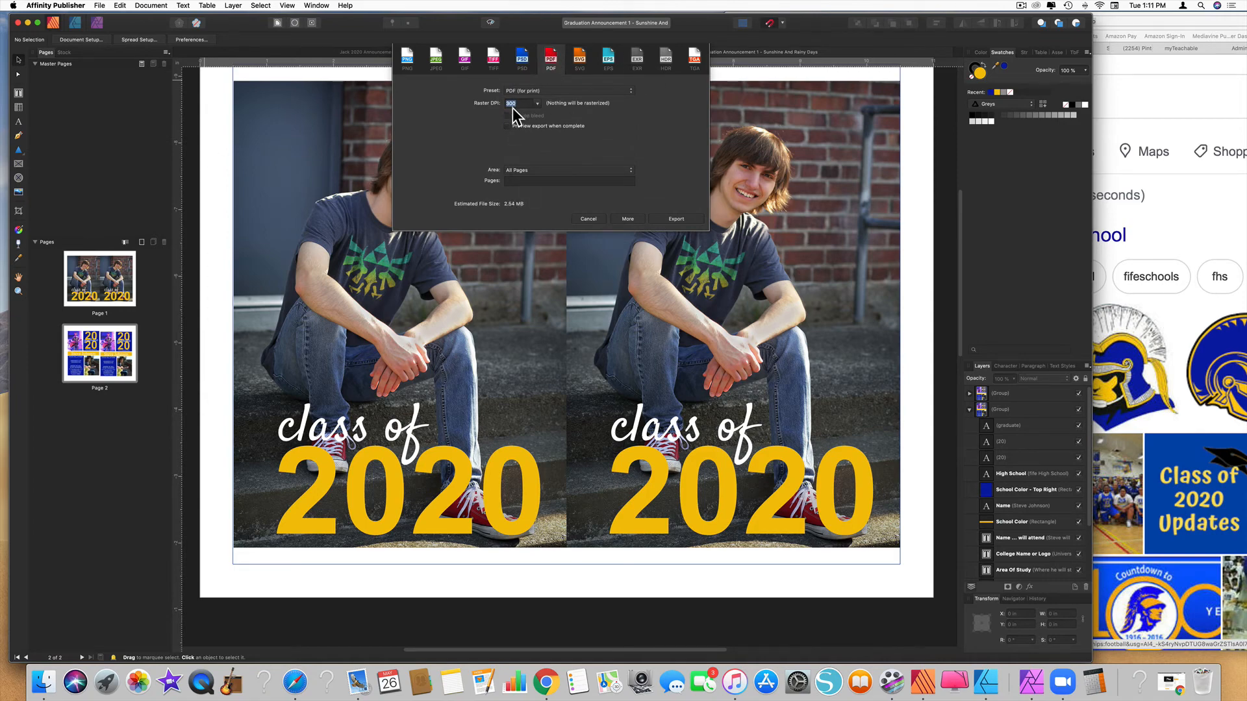
left_click(681, 221)
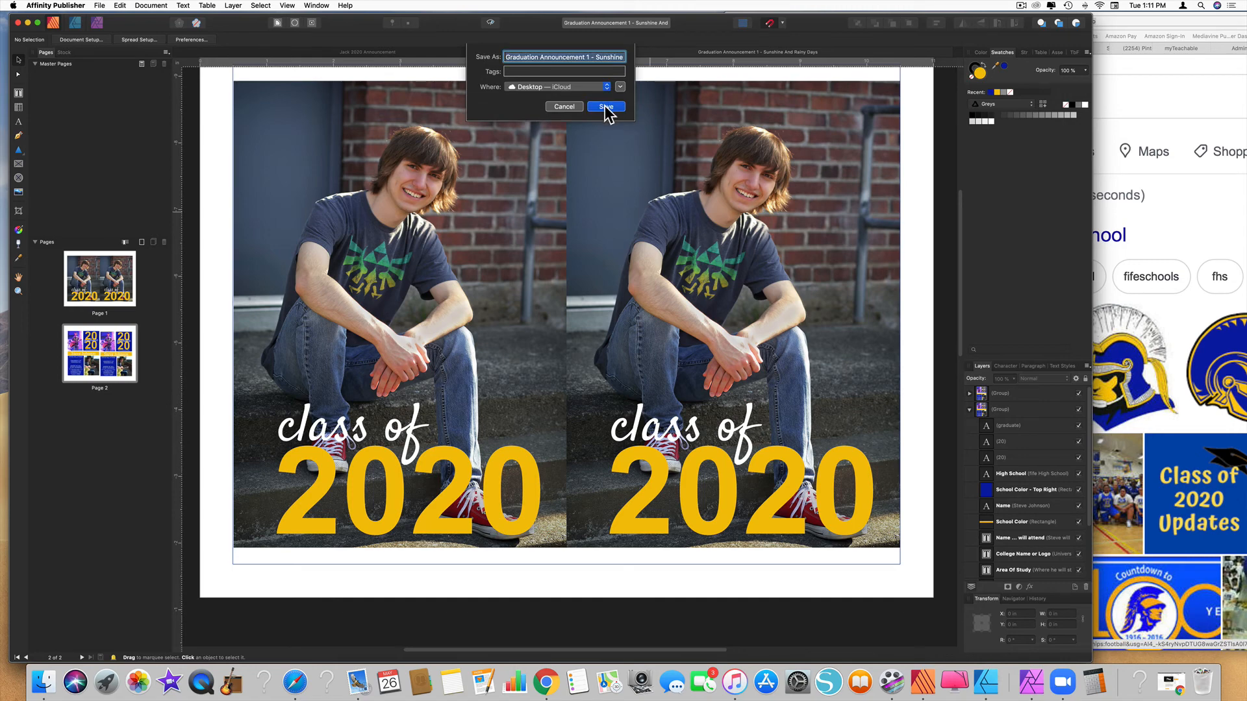
left_click(606, 108)
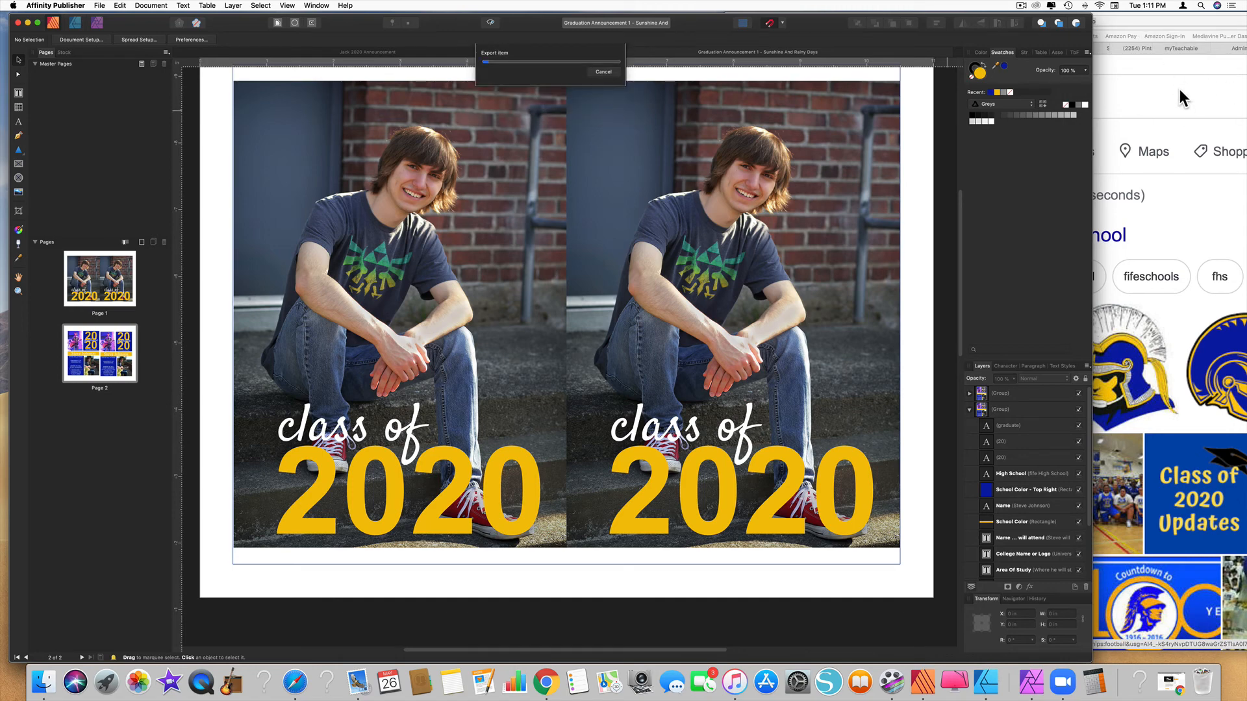
left_click(1179, 88)
left_click(744, 21)
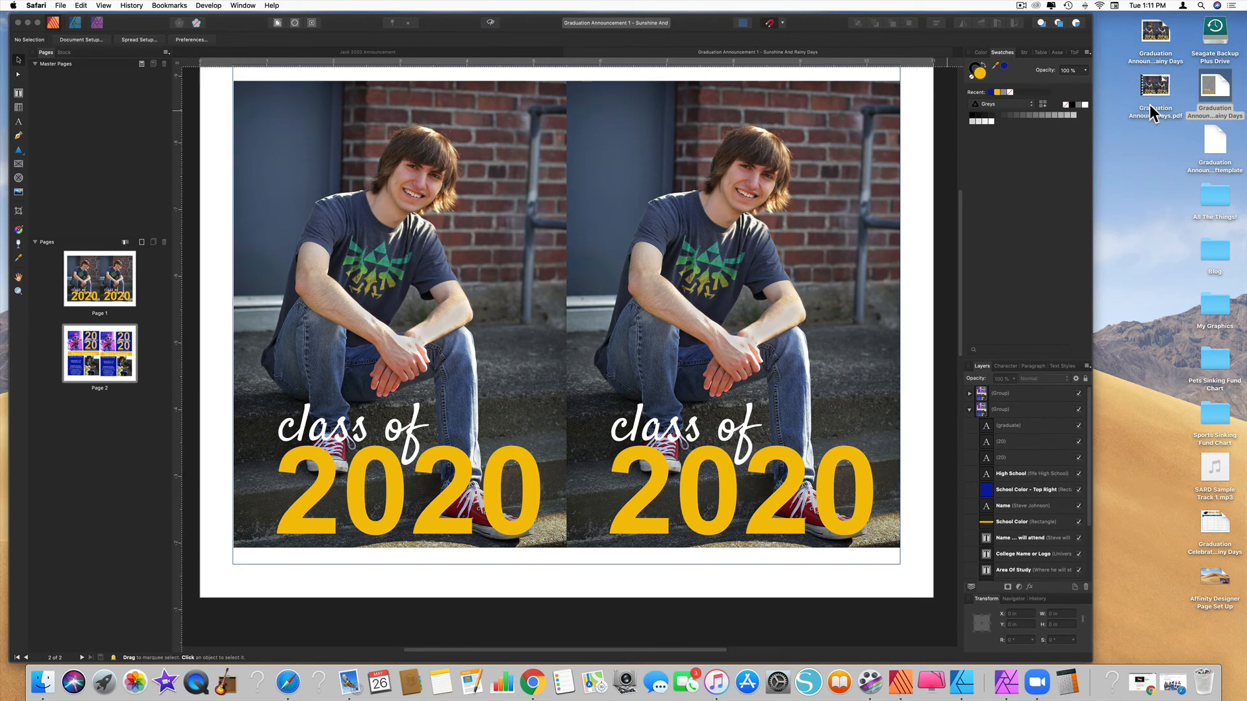
Open the exported PDF in Preview, check page 2, then return to the Affinity Publisher layout
double_click(1152, 83)
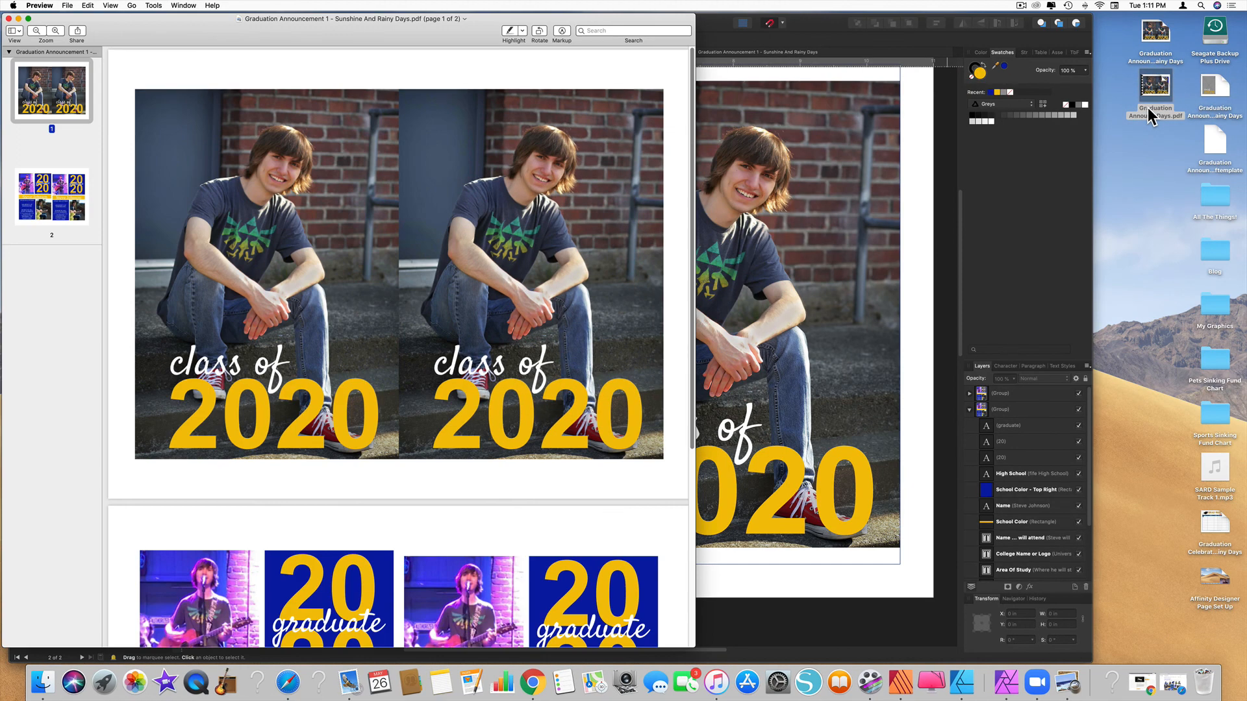
scroll(385, 318, "down", 5)
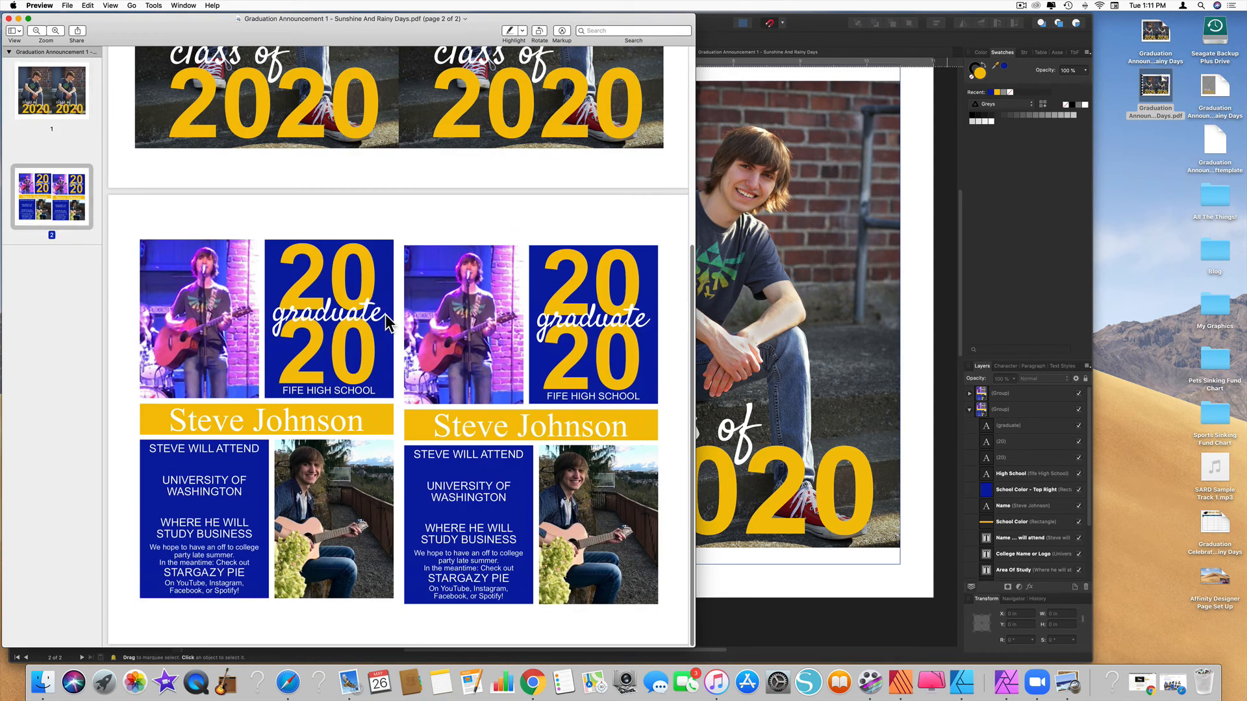
left_click(760, 289)
scroll(673, 288, "down", 10)
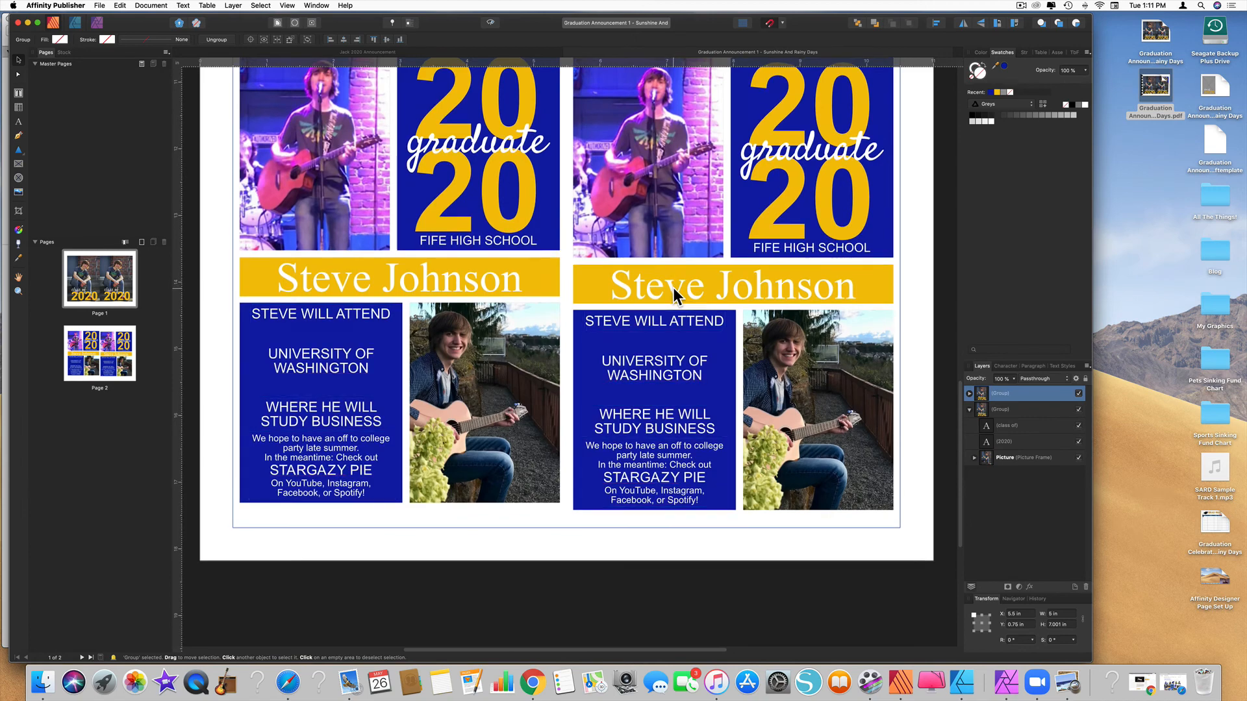
Raise page 2's right-hand card level with the left, then re-export the PDF for print, replacing the old file
scroll(673, 287, "up", 4)
left_click_drag(746, 335, 747, 329)
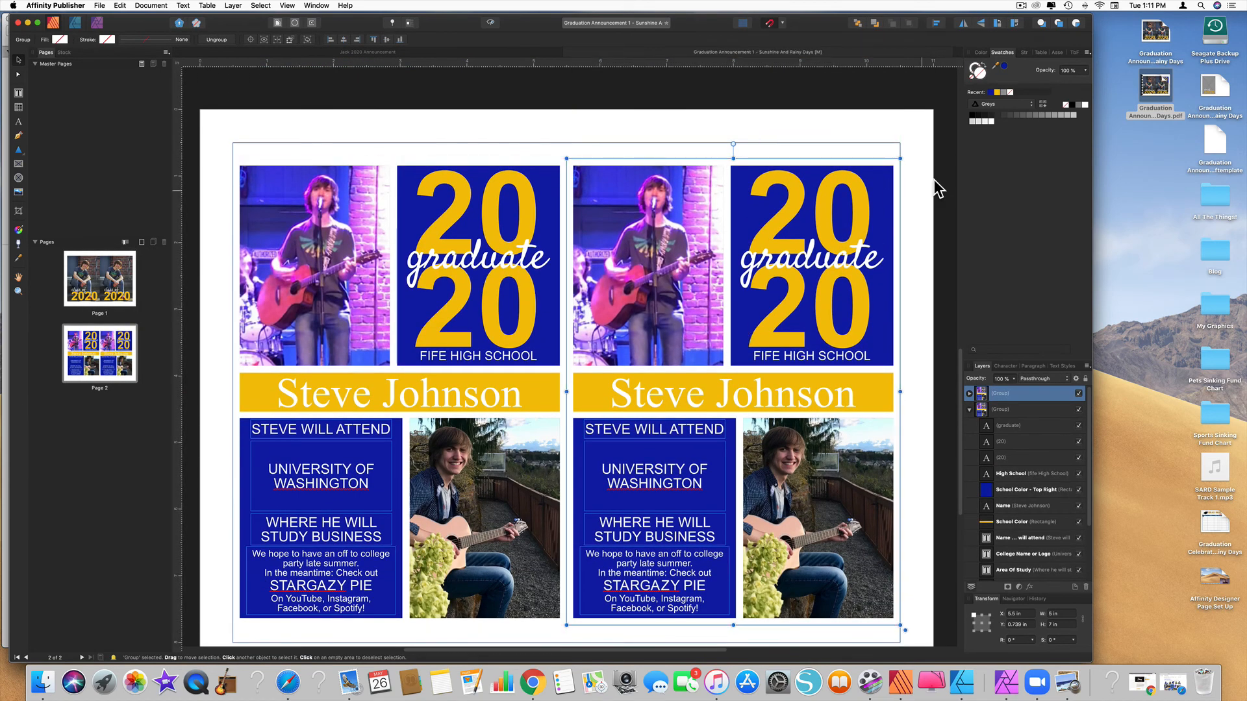
left_click(100, 6)
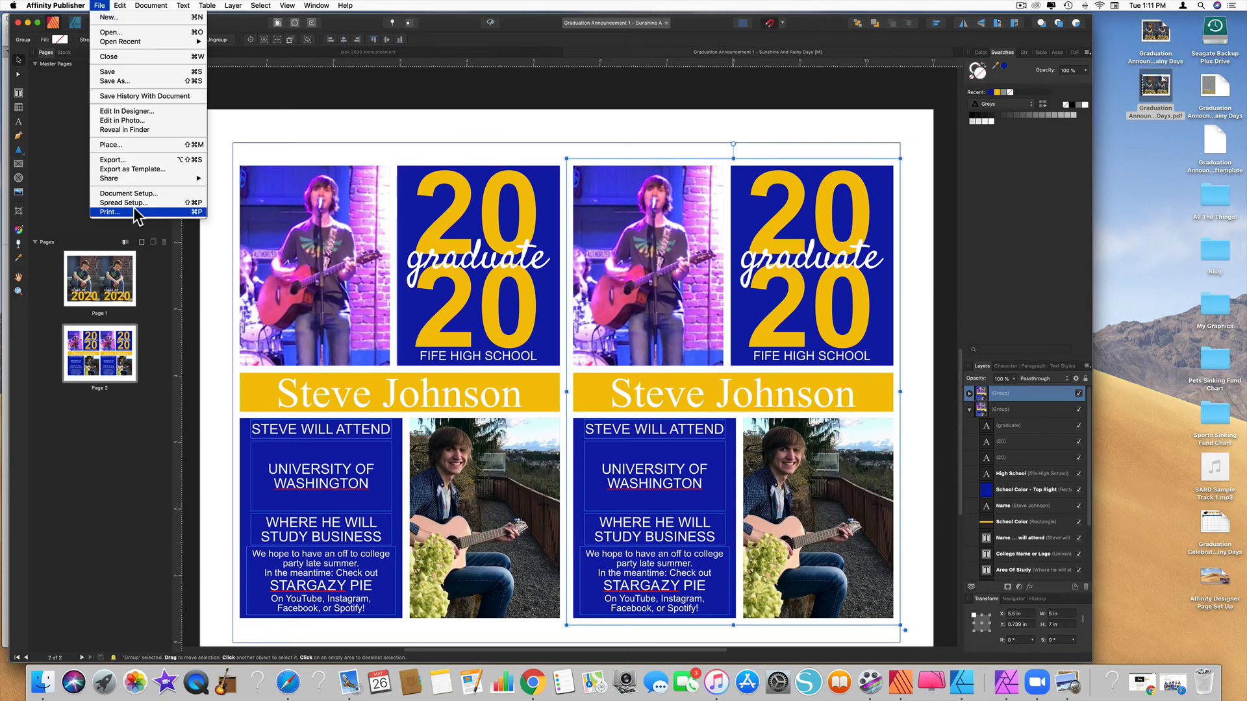
left_click(114, 160)
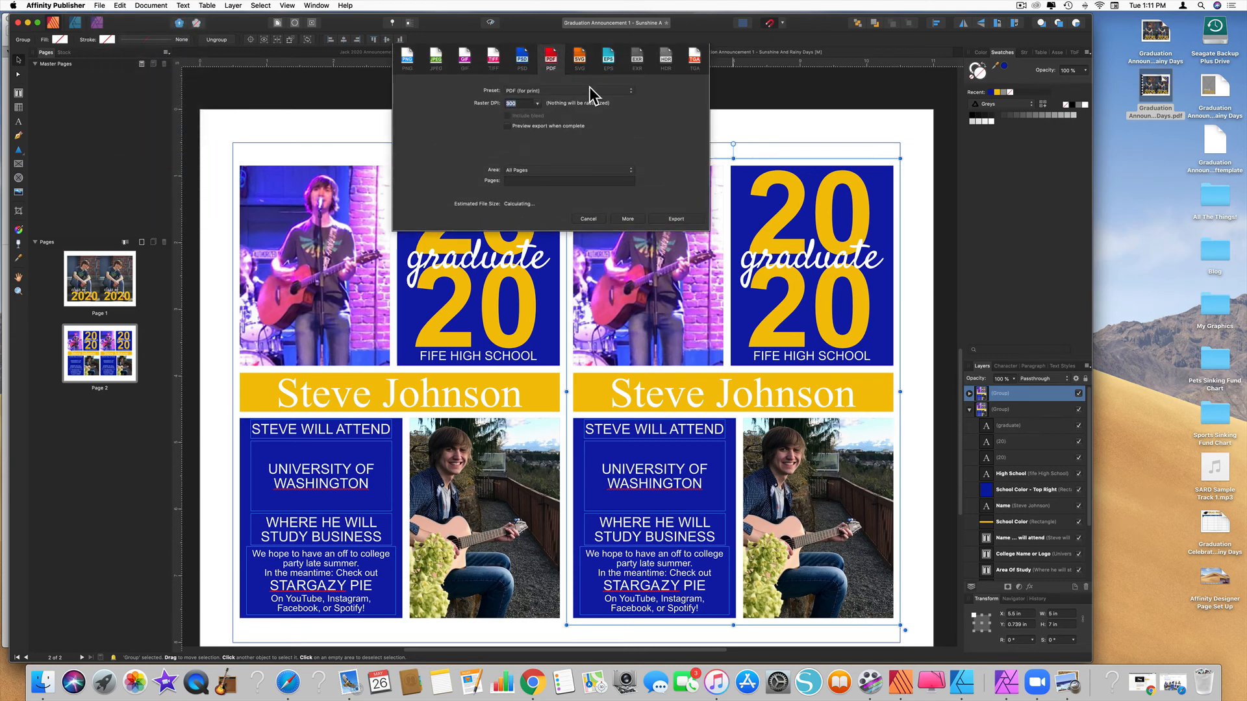
key("Return")
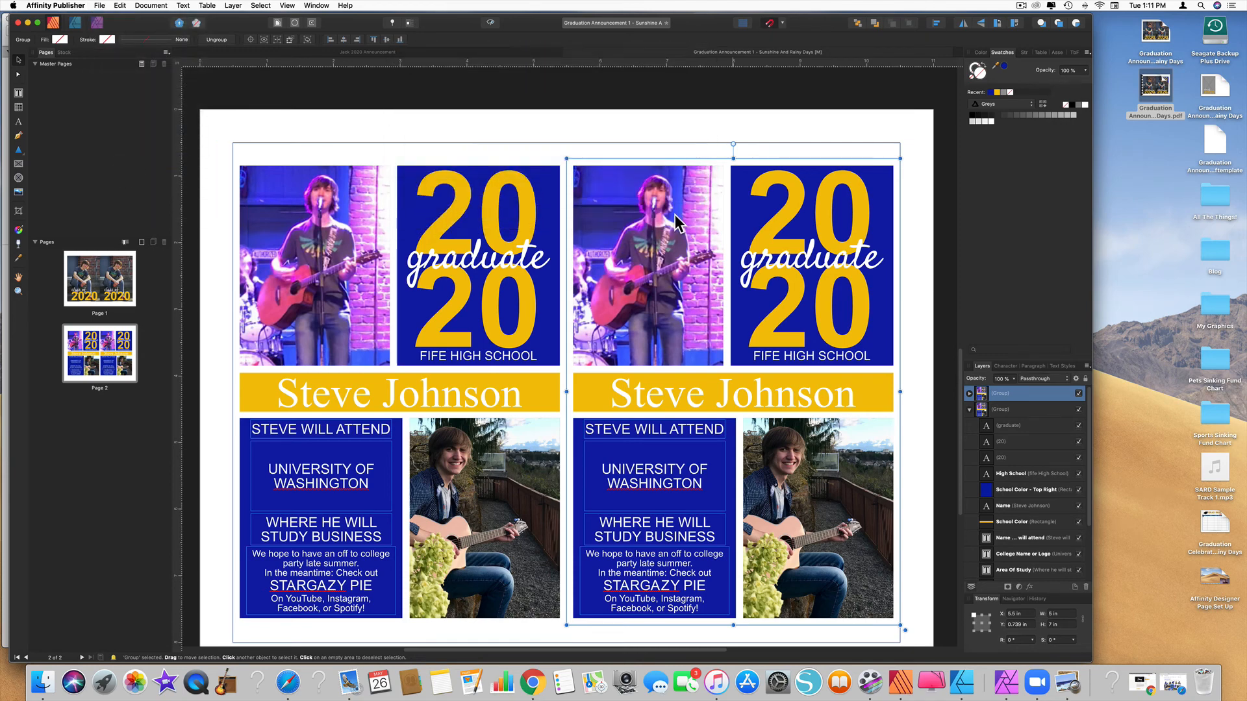
left_click(610, 108)
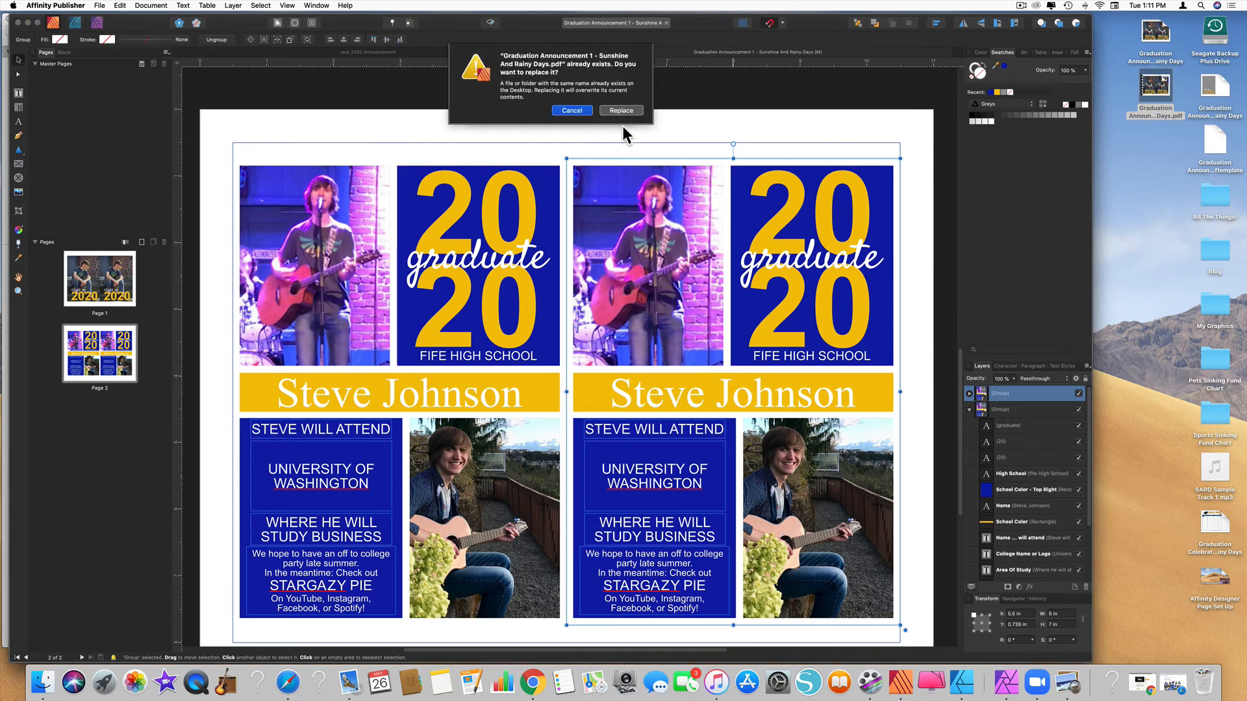
left_click(621, 111)
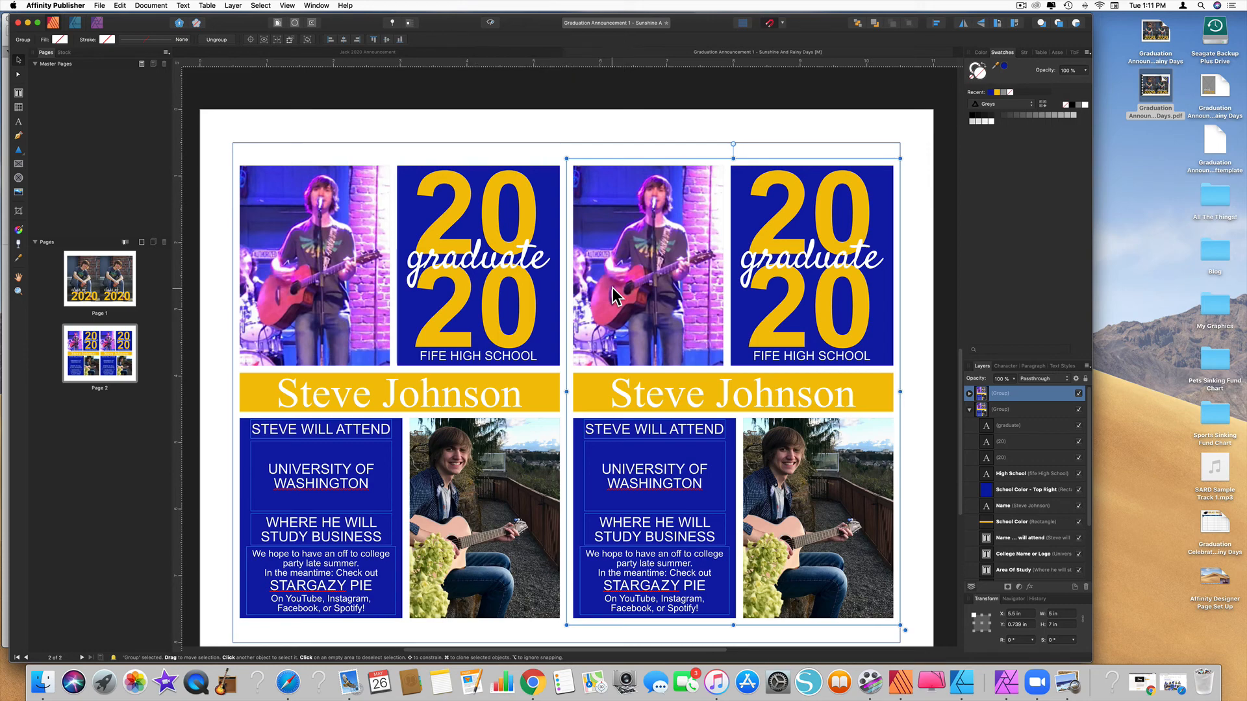
Open the updated PDF in Preview and start printing it
double_click(1157, 86)
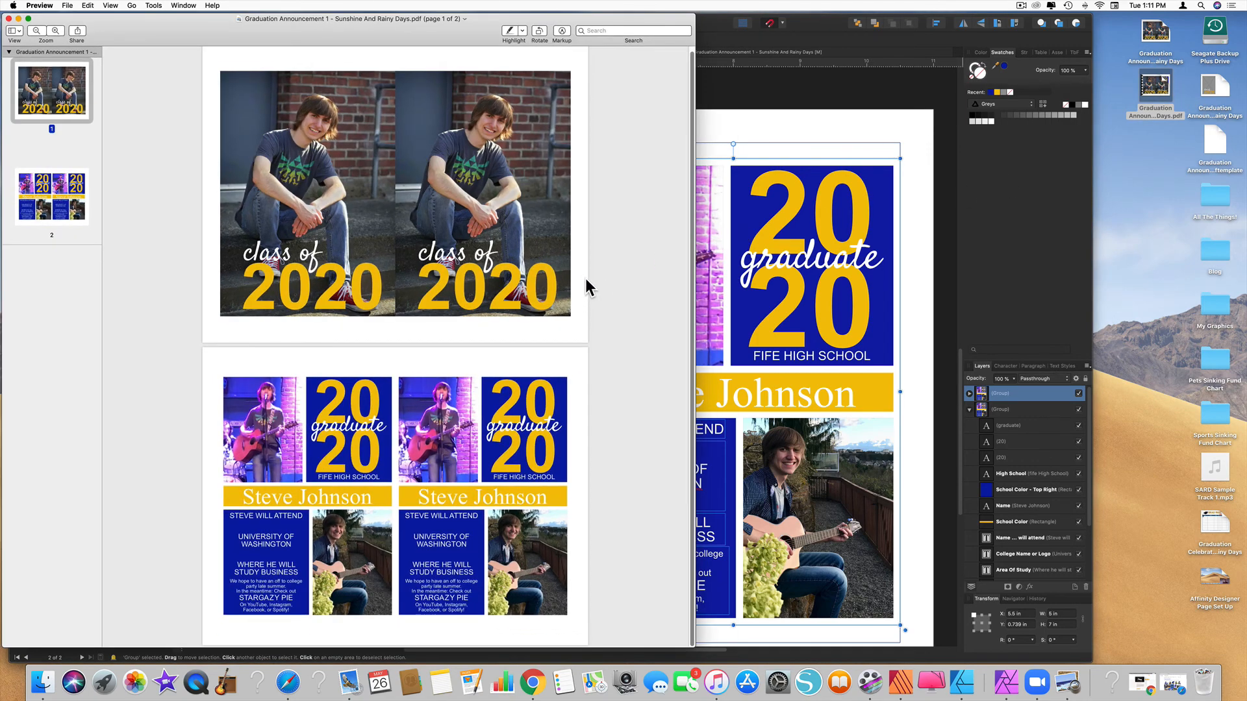
scroll(586, 279, "up", 1)
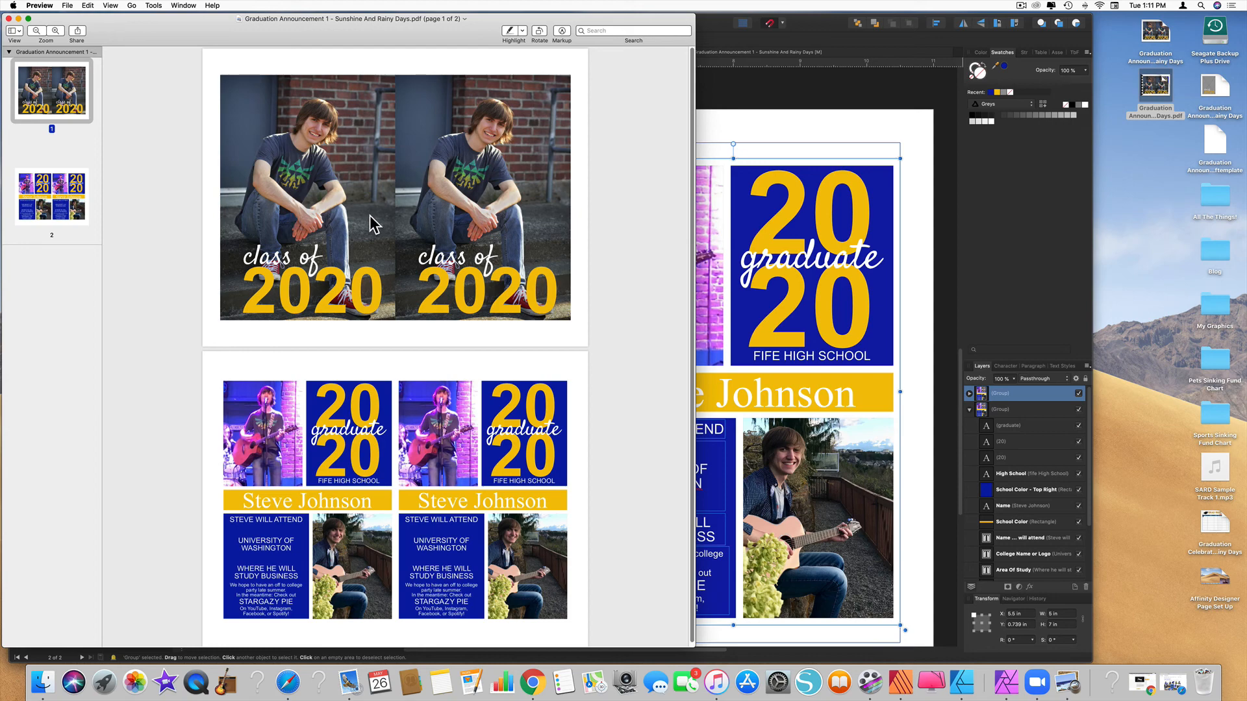
left_click(67, 6)
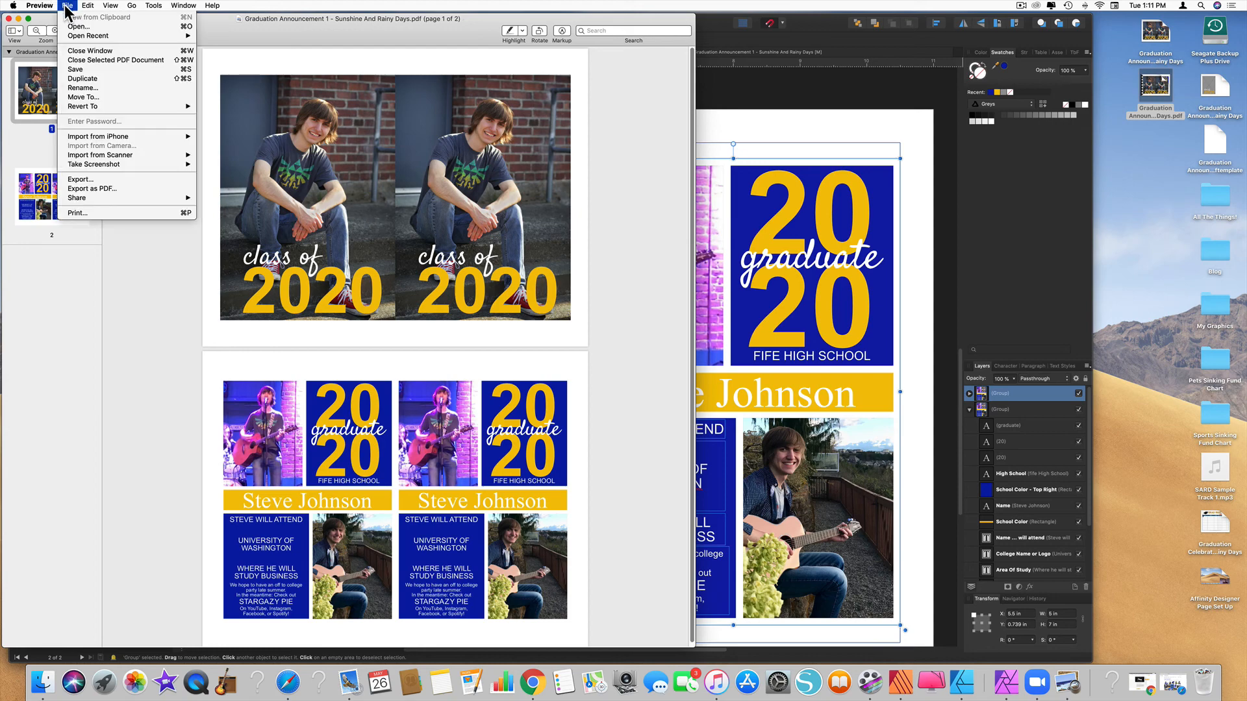
left_click(90, 213)
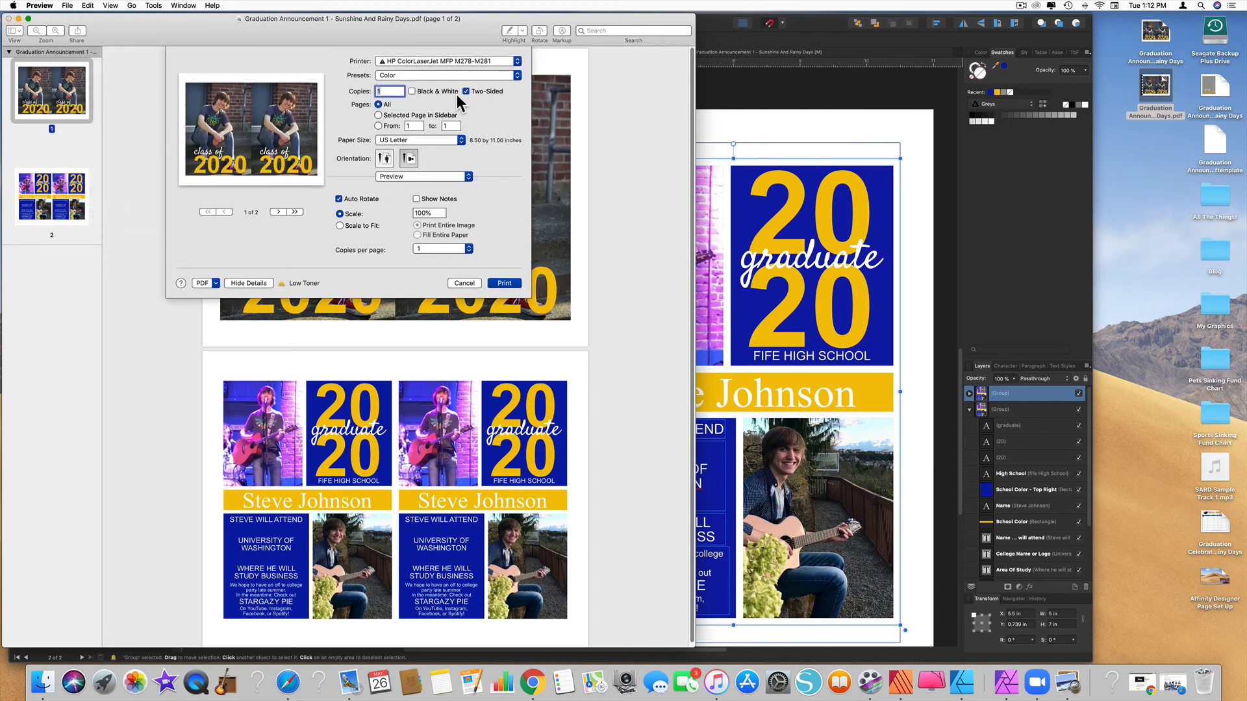
Set printing to page 2 only on Card Glossy 176-220g paper, then close the print sheet
left_click(378, 126)
left_click(468, 177)
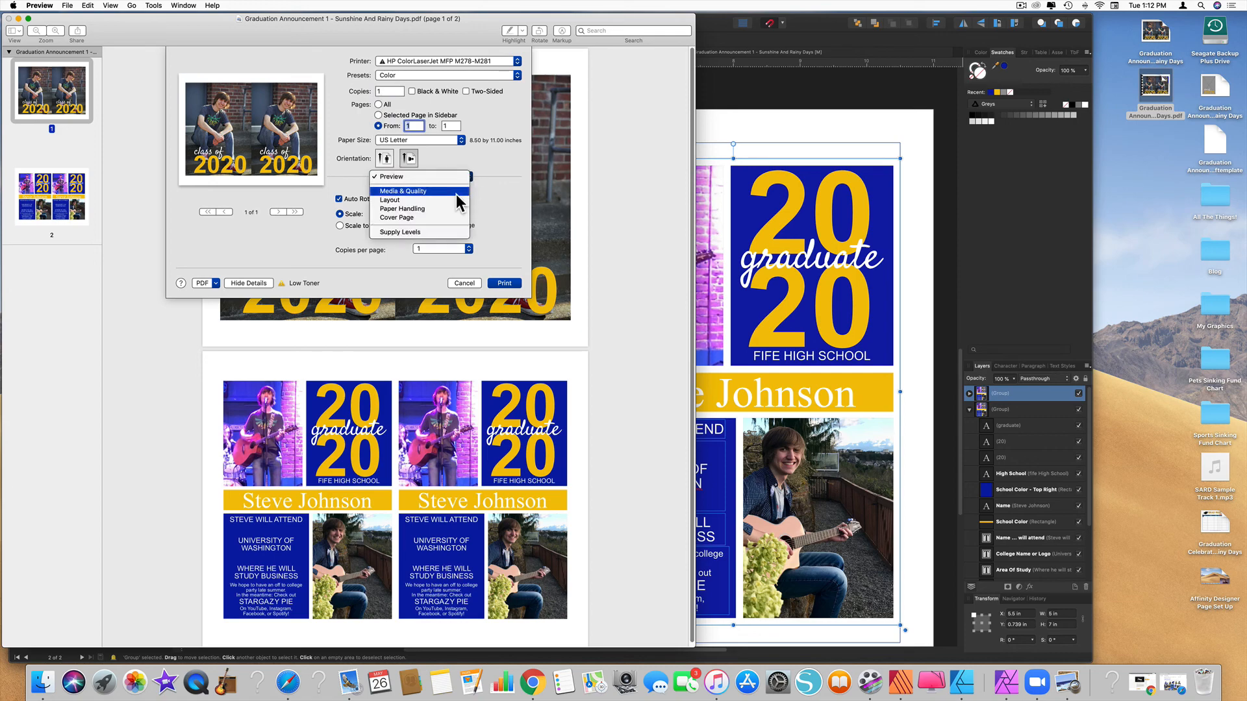
left_click(459, 192)
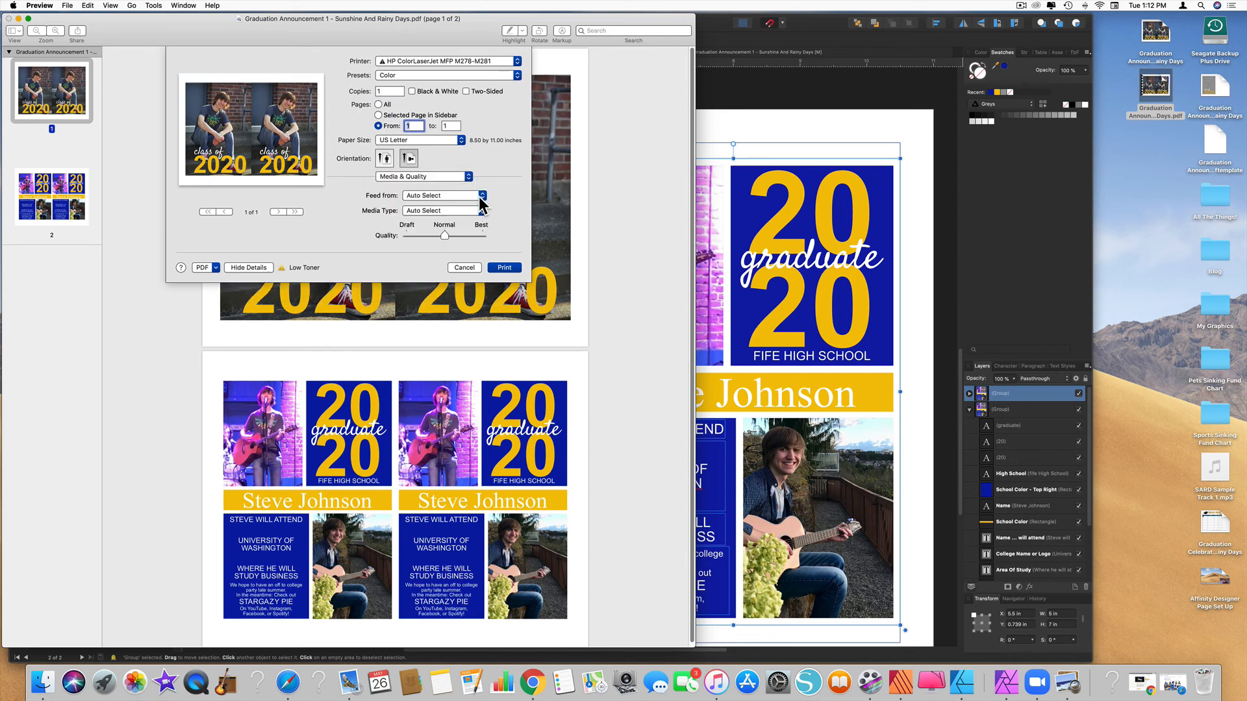
left_click(482, 210)
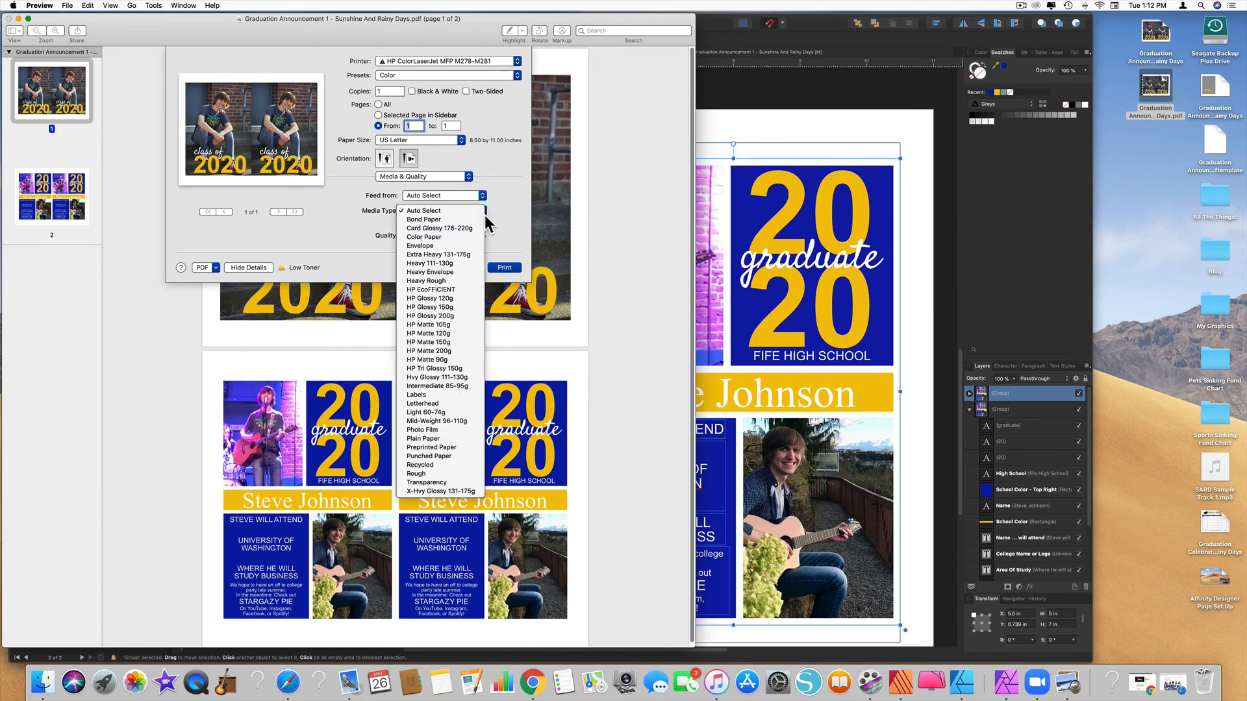
left_click(470, 230)
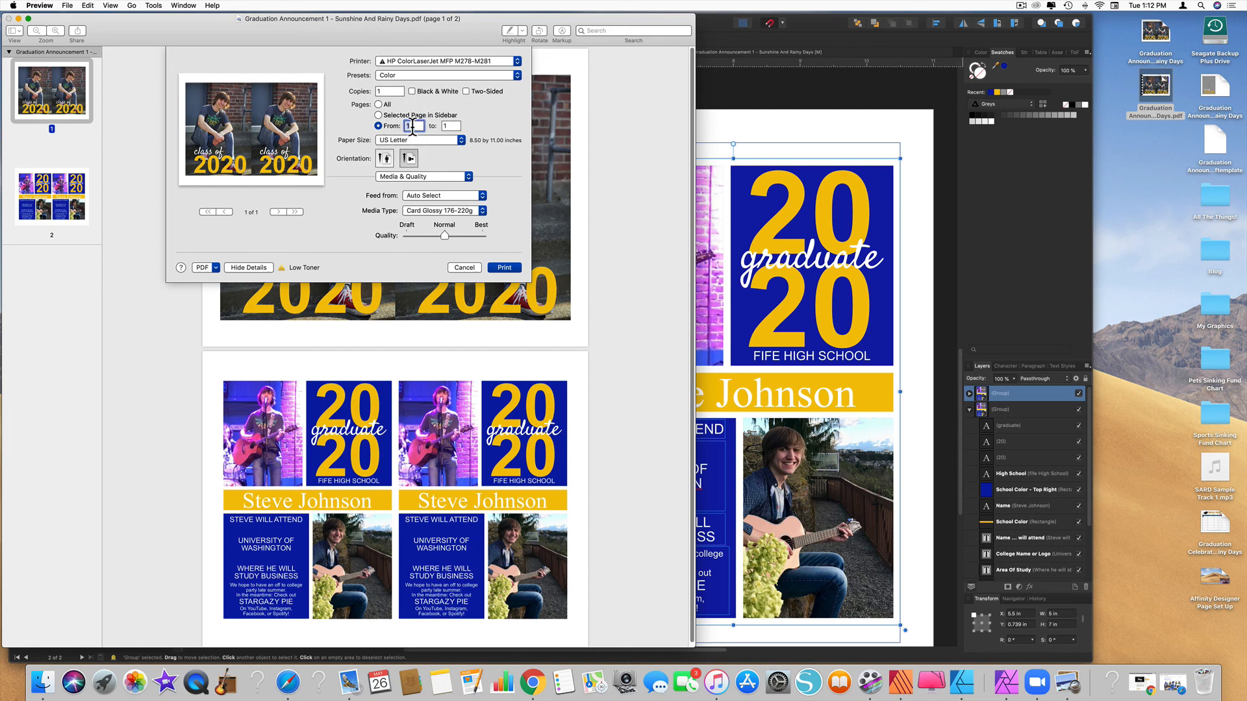
type("2")
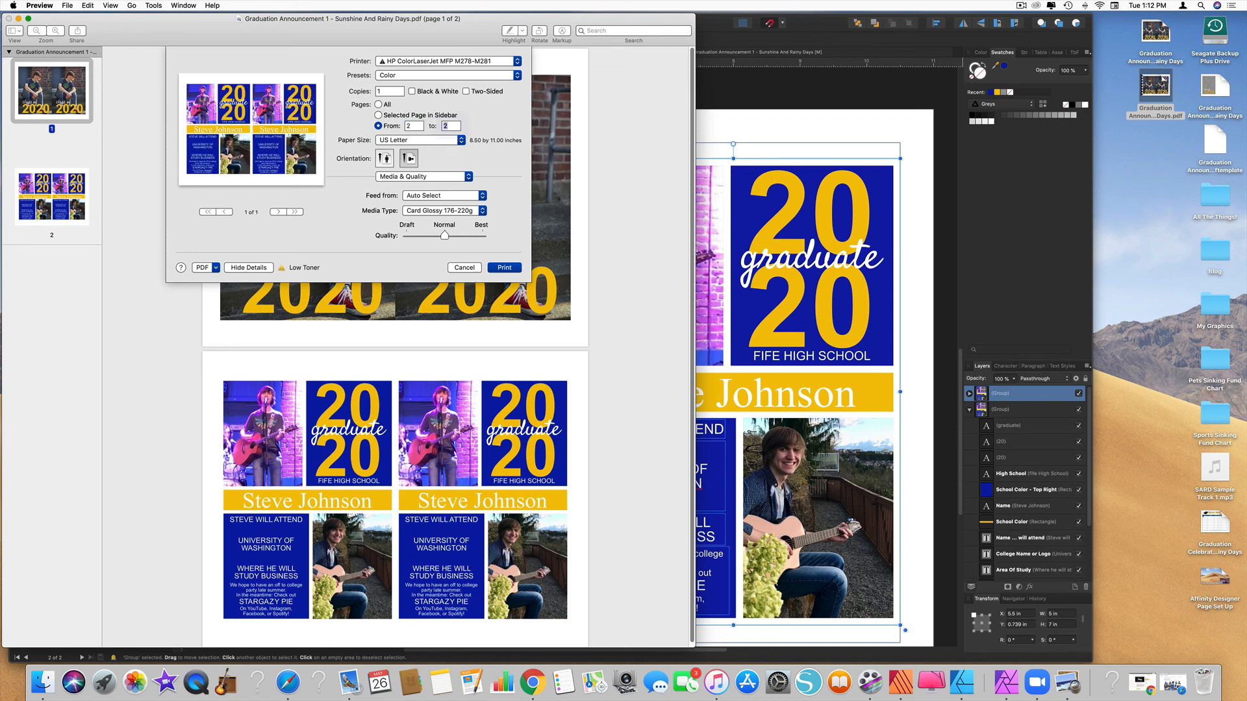
key("Tab")
left_click(464, 268)
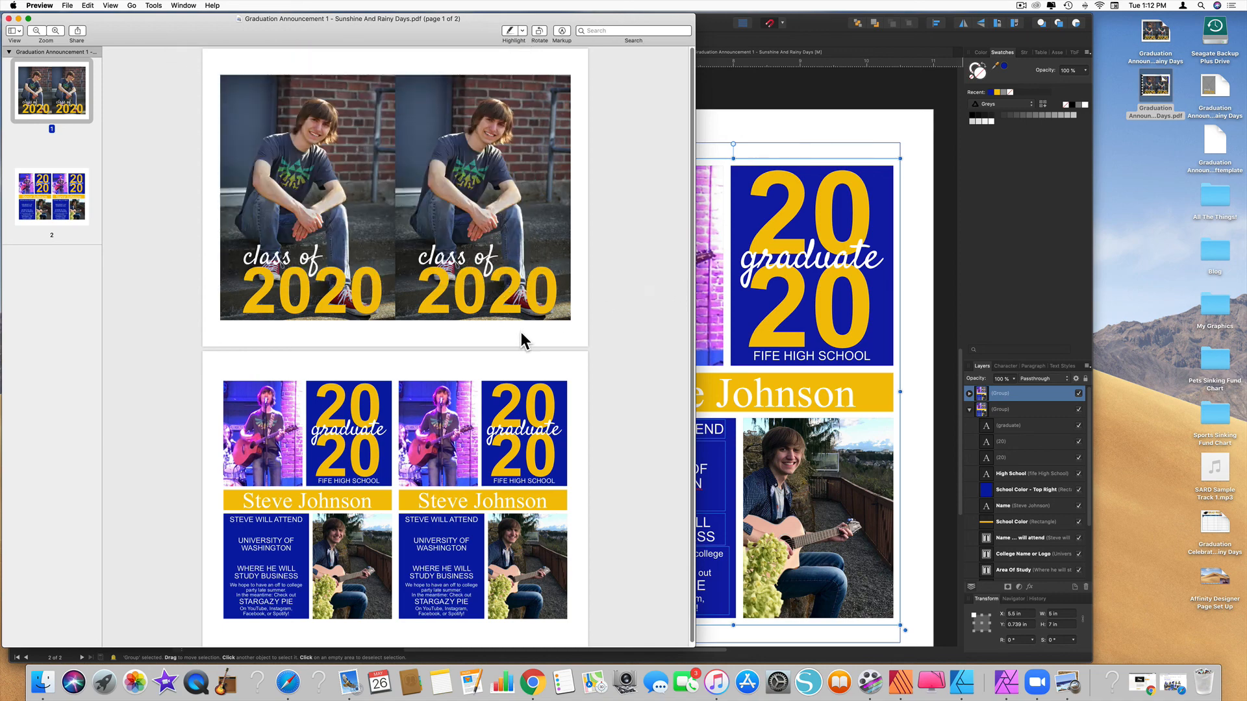
scroll(522, 339, "down", 1)
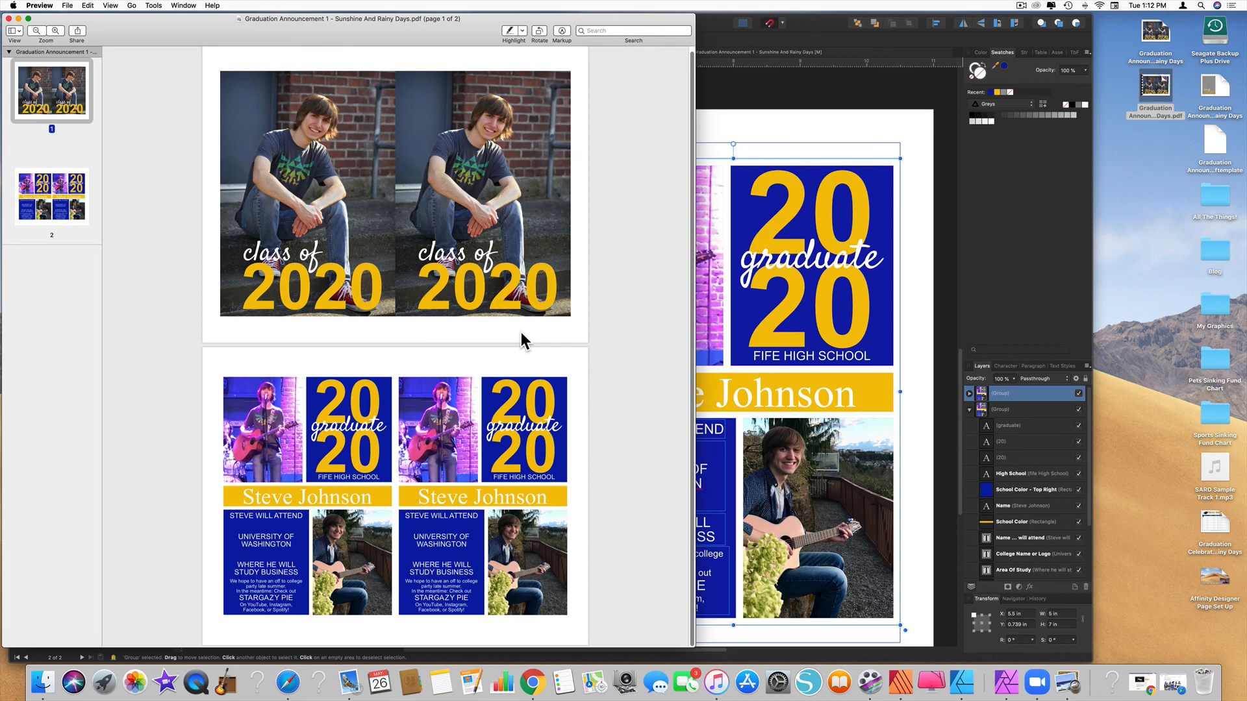